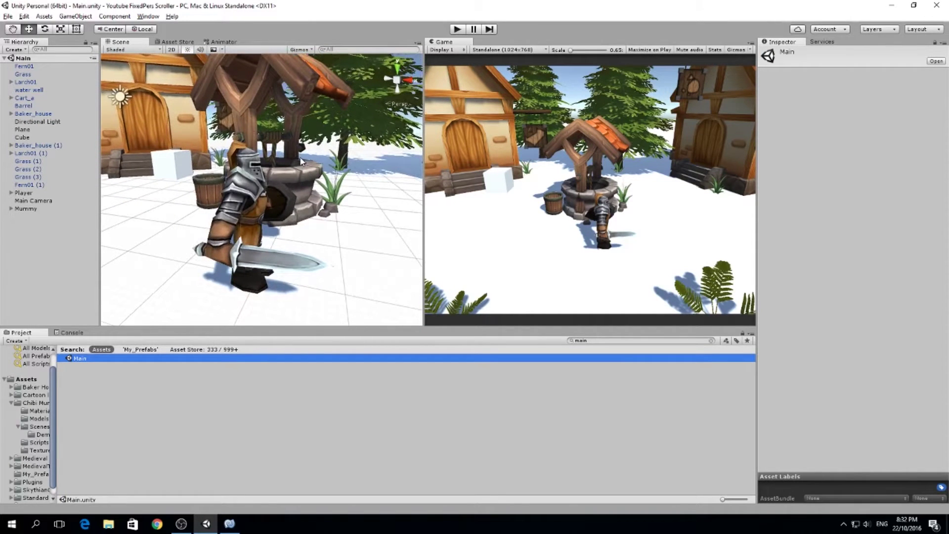
- Run the game and test the knight's attacks and walking toward the mummy
{"action": "left_click", "coordinate": [457, 29]}
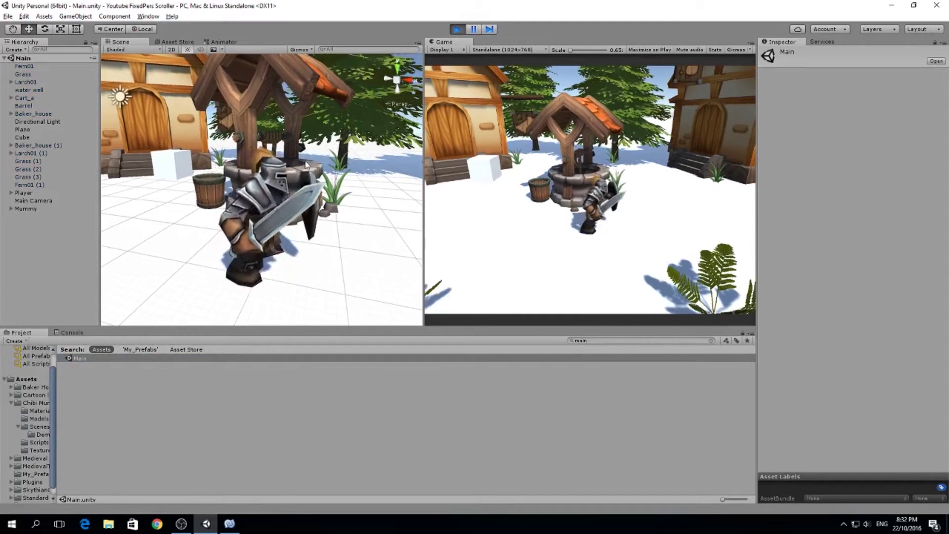
{"action": "left_click", "coordinate": [295, 231]}
{"action": "left_click", "coordinate": [612, 241]}
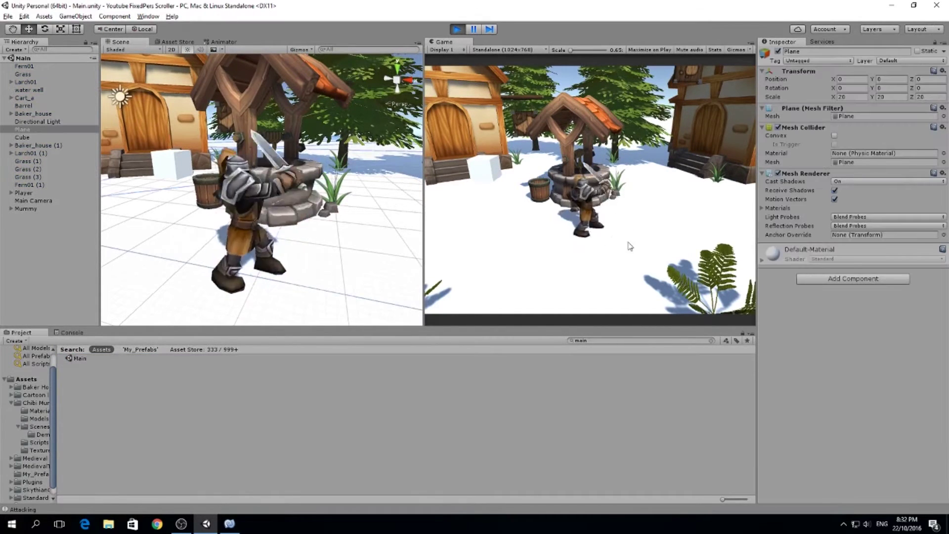
{"action": "key", "text": "a"}
{"action": "key", "text": "d"}
{"action": "left_click", "coordinate": [639, 245]}
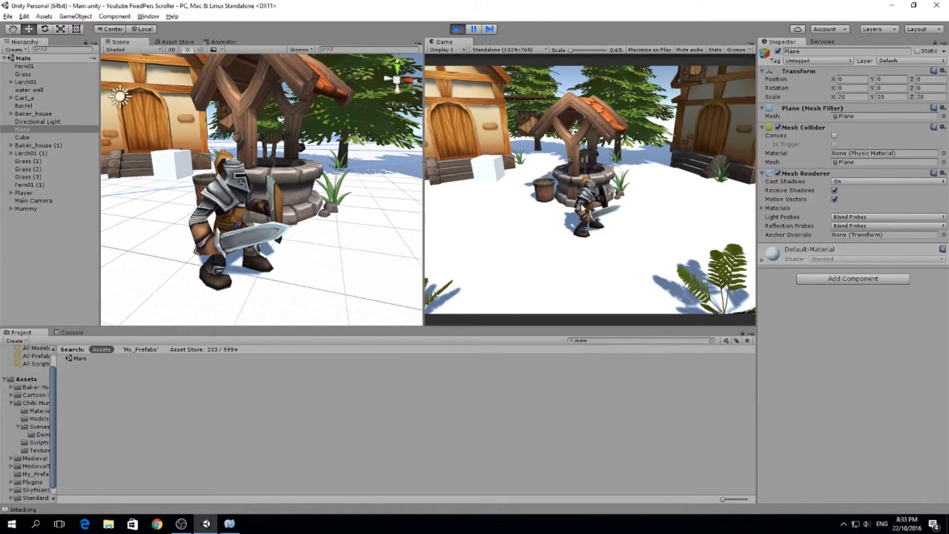
{"action": "key", "text": "d"}
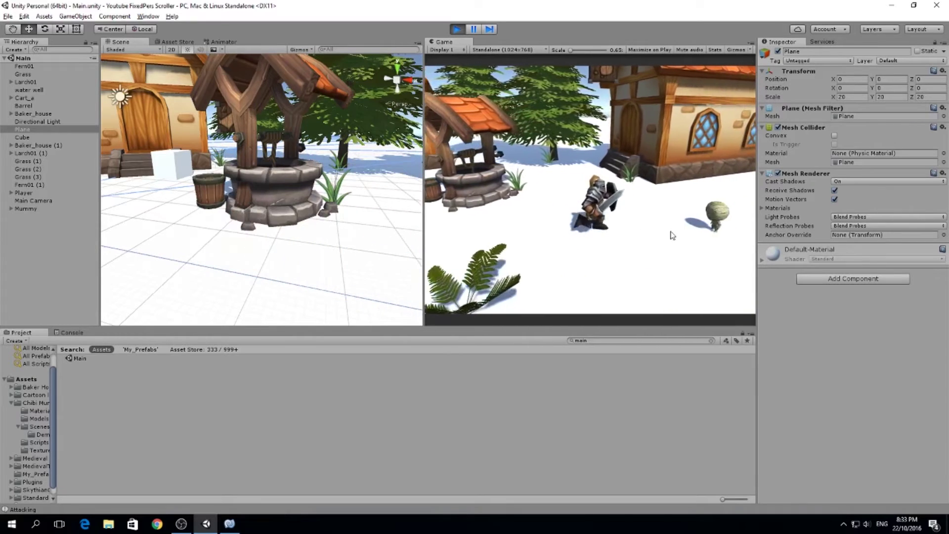
- Examine the knight beside the mummy in the Scene view during play, and stop the game
{"action": "right_click_drag", "start_coordinate": [252, 173], "coordinate": [353, 188]}
{"action": "middle_click_drag", "start_coordinate": [369, 158], "coordinate": [290, 189]}
{"action": "scroll", "coordinate": [292, 183], "scroll_direction": "up", "scroll_amount": 10}
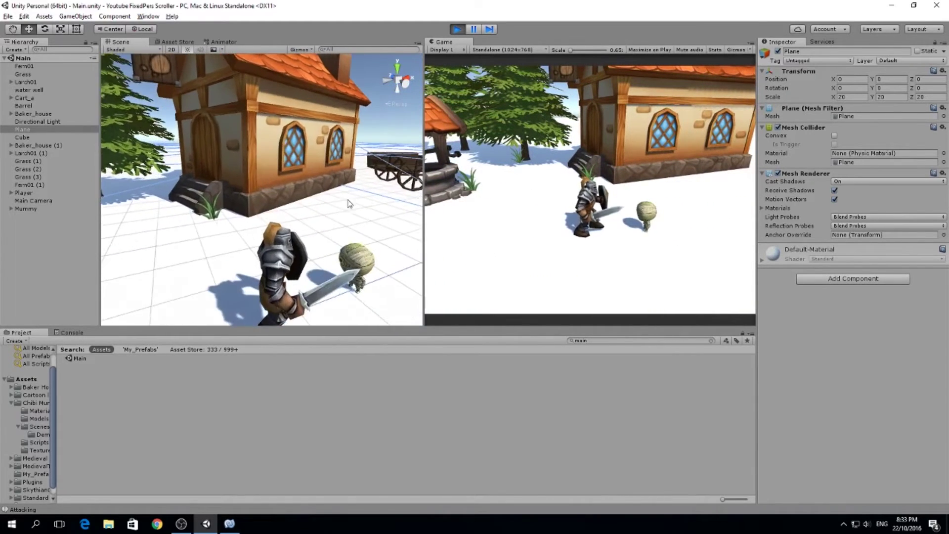
{"action": "left_click_drag", "start_coordinate": [297, 155], "coordinate": [348, 195], "text": "alt"}
{"action": "scroll", "coordinate": [349, 196], "scroll_direction": "down", "scroll_amount": 3}
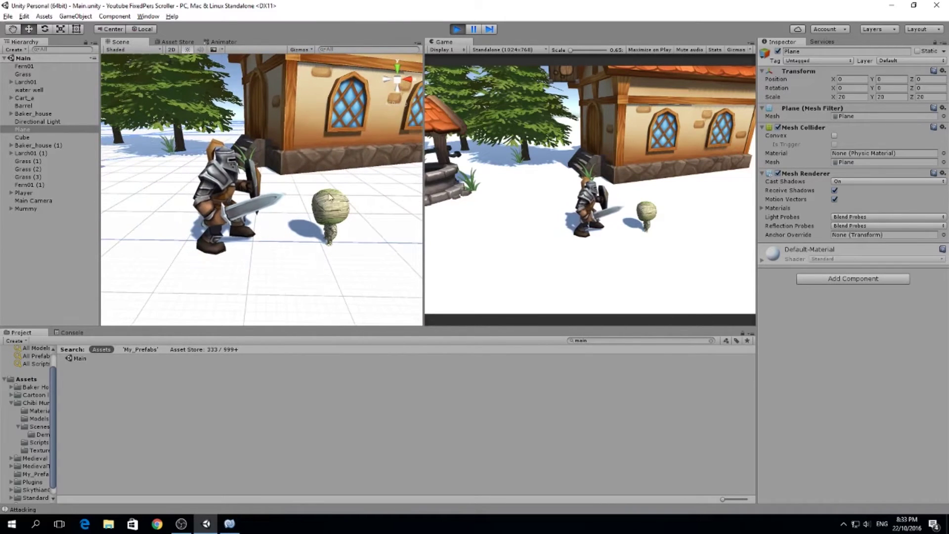
{"action": "left_click", "coordinate": [448, 31]}
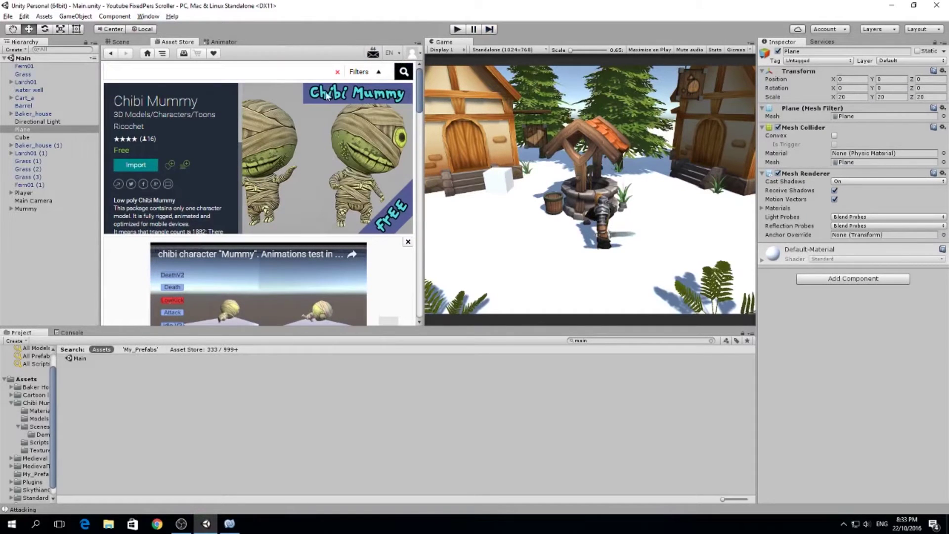
- Open the Chibi Mummy package's Demo_scene and inspect the components of mummy_rig inside Mummy_char
{"action": "scroll", "coordinate": [303, 140], "scroll_direction": "down", "scroll_amount": 3}
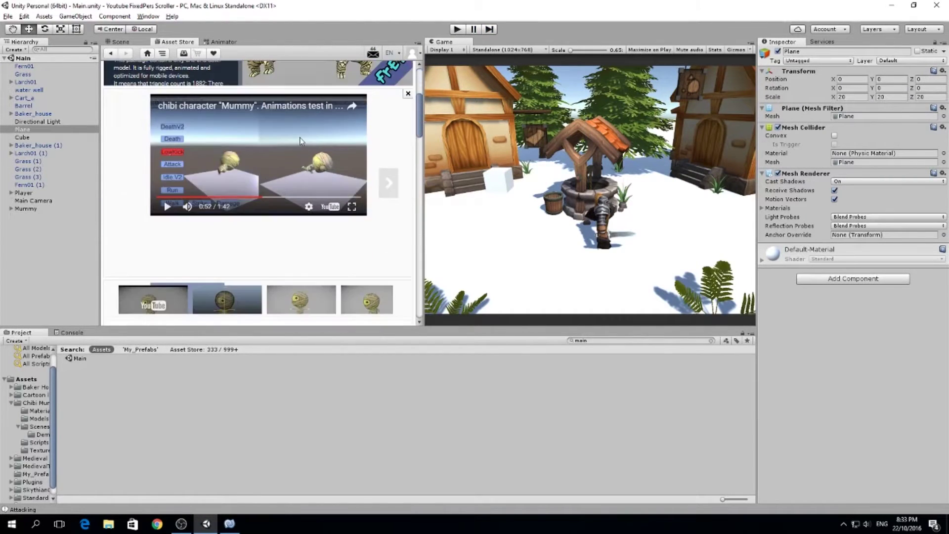
{"action": "left_click", "coordinate": [27, 434]}
{"action": "left_click", "coordinate": [43, 426]}
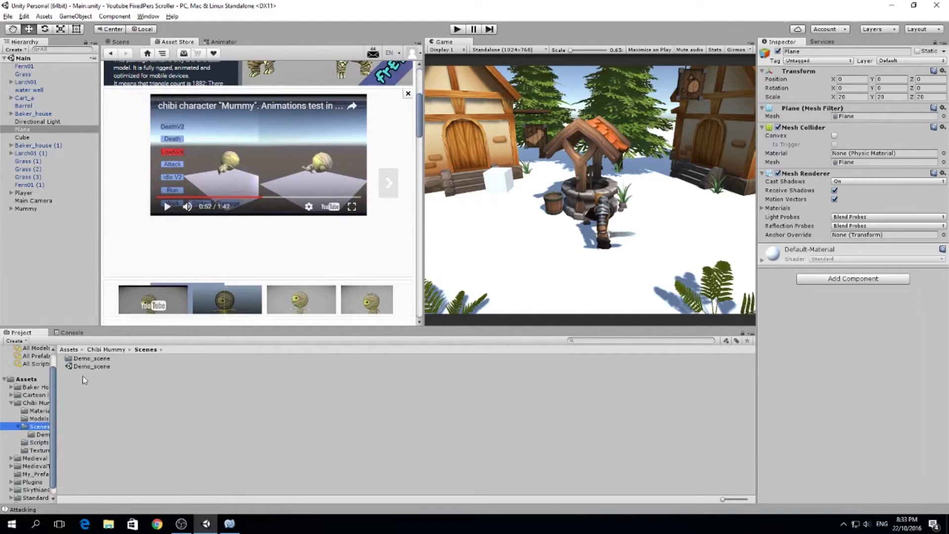
{"action": "double_click", "coordinate": [91, 365]}
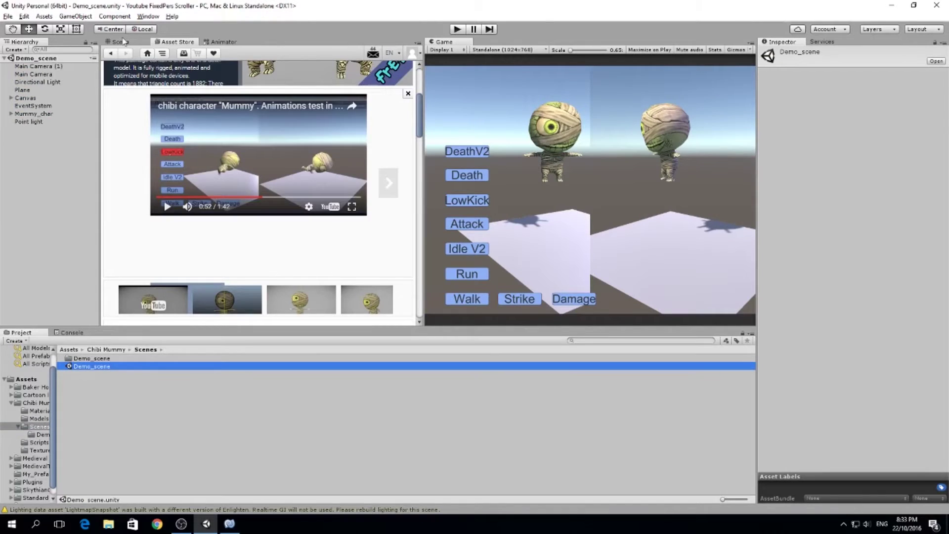
{"action": "left_click", "coordinate": [125, 42]}
{"action": "left_click", "coordinate": [11, 114]}
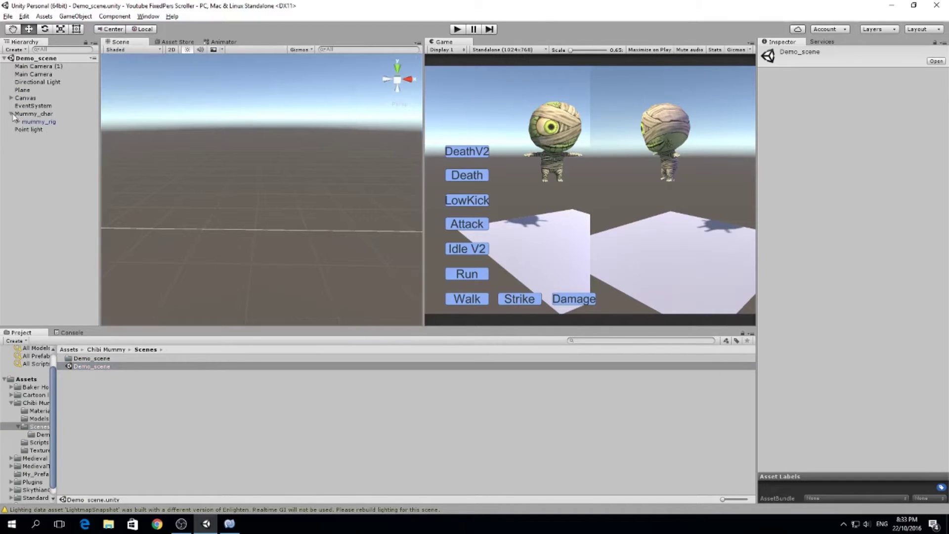
{"action": "left_click", "coordinate": [42, 124]}
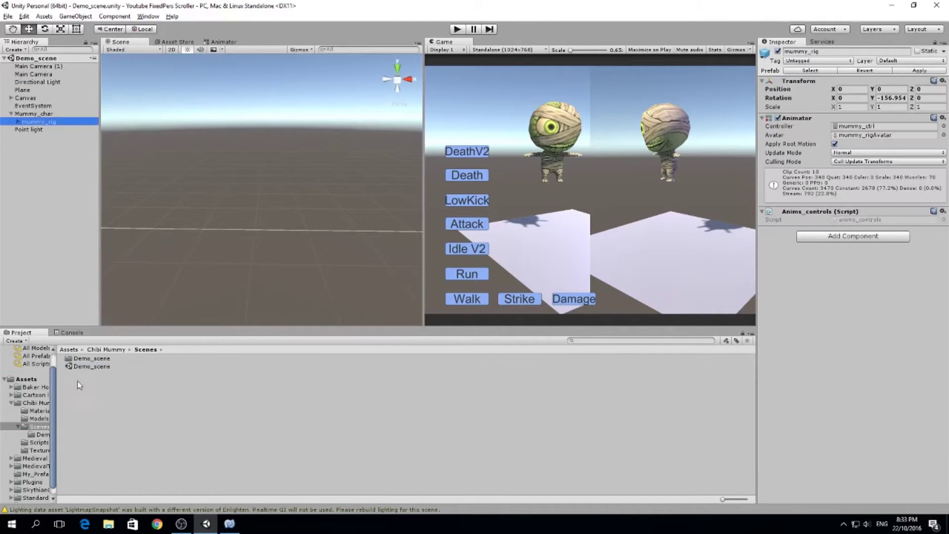
- Reopen the Main scene and delete the existing mummy from it
{"action": "left_click", "coordinate": [26, 379]}
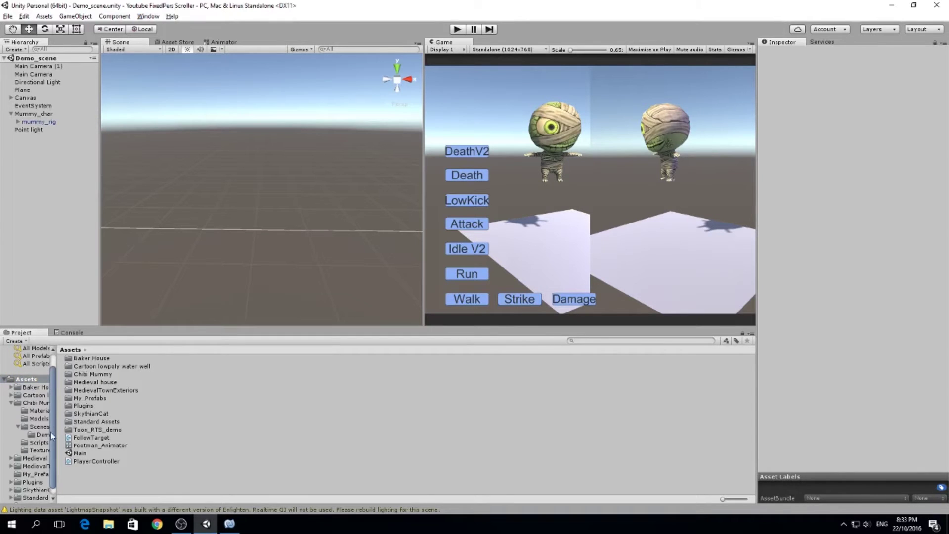
{"action": "double_click", "coordinate": [80, 454]}
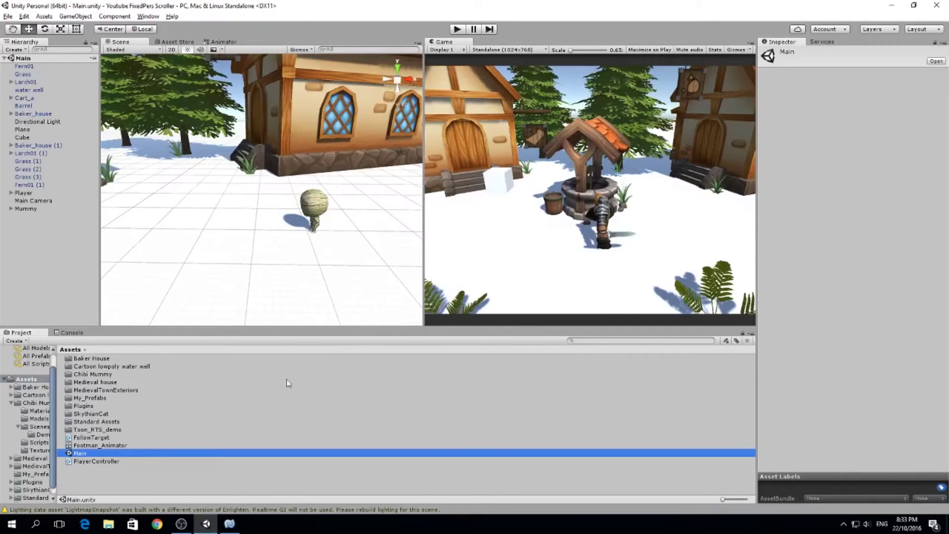
{"action": "left_click", "coordinate": [322, 209]}
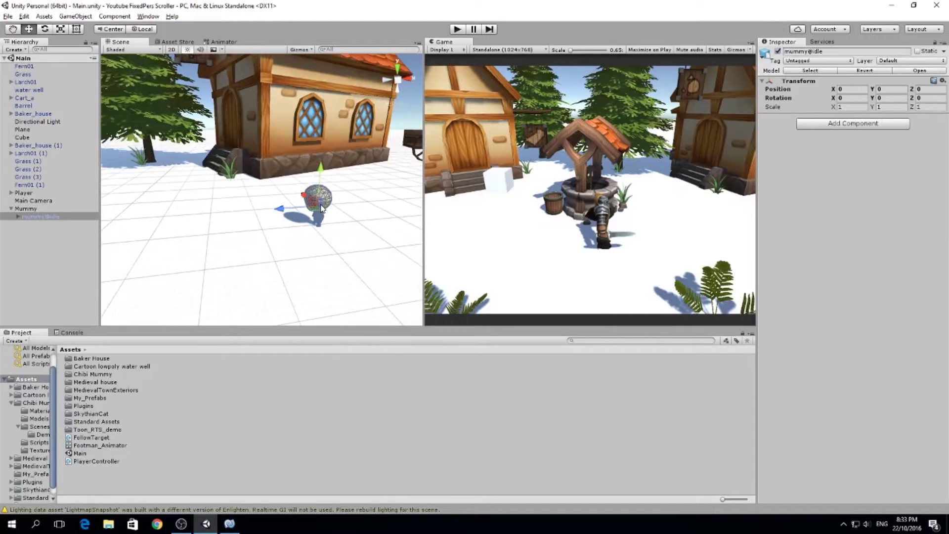
{"action": "key", "text": "Delete"}
- Create an empty game object in the Main scene
{"action": "left_click", "coordinate": [15, 50]}
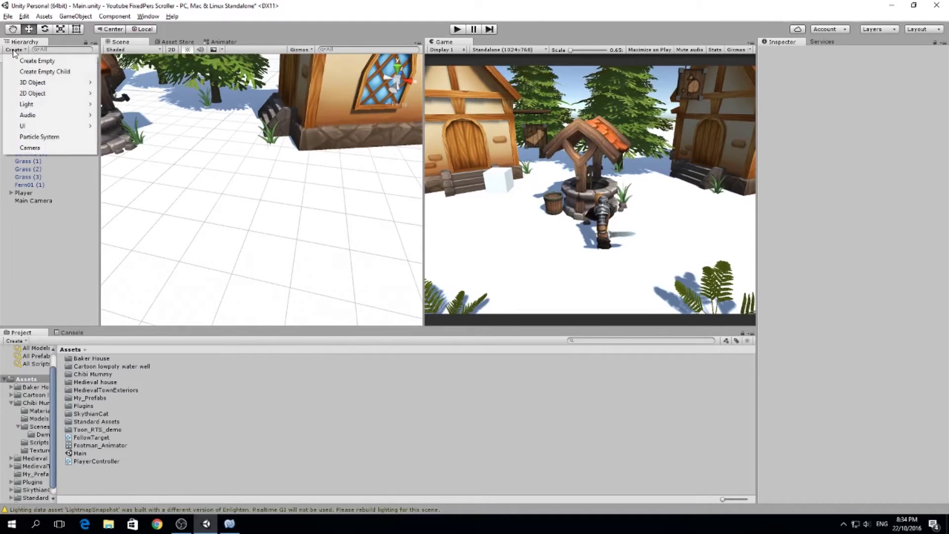
{"action": "left_click", "coordinate": [37, 60]}
{"action": "key", "text": "f"}
{"action": "left_click_drag", "start_coordinate": [268, 199], "coordinate": [302, 191], "text": "alt"}
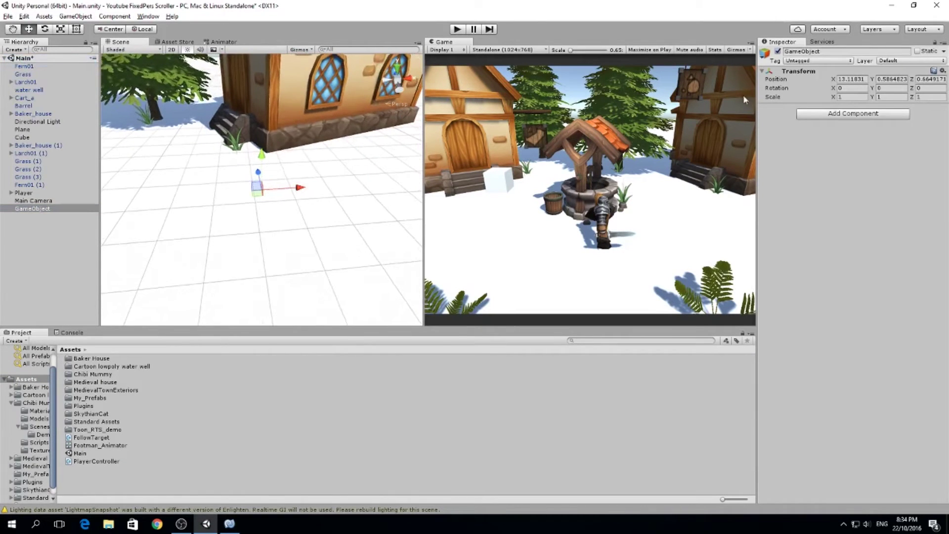
- Set the empty game object's position to 0, 0, 0 and focus the Scene view on it
{"action": "left_click", "coordinate": [851, 80]}
{"action": "type", "text": "1"}
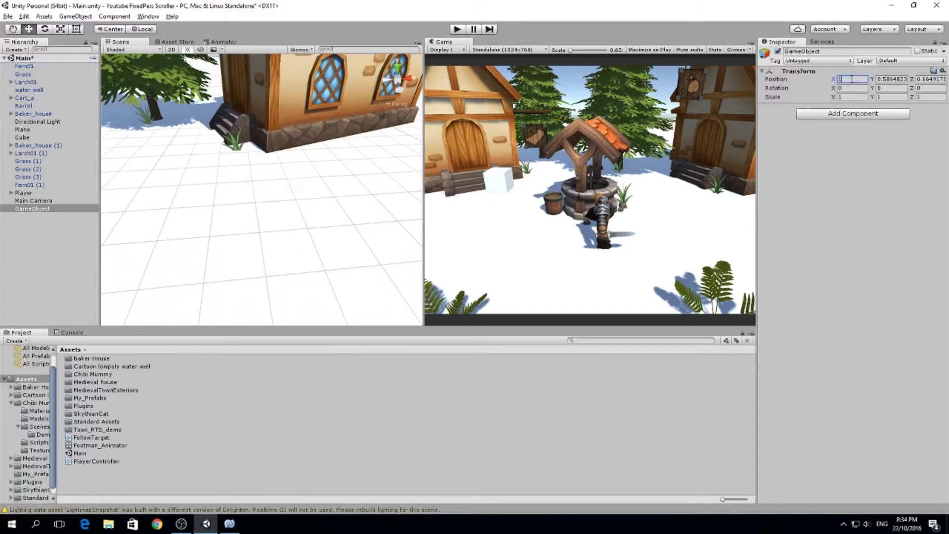
{"action": "key", "text": "Tab"}
{"action": "type", "text": "1"}
{"action": "key", "text": "Tab"}
{"action": "type", "text": "1"}
{"action": "left_click", "coordinate": [248, 261]}
{"action": "middle_click_drag", "start_coordinate": [248, 261], "coordinate": [349, 212]}
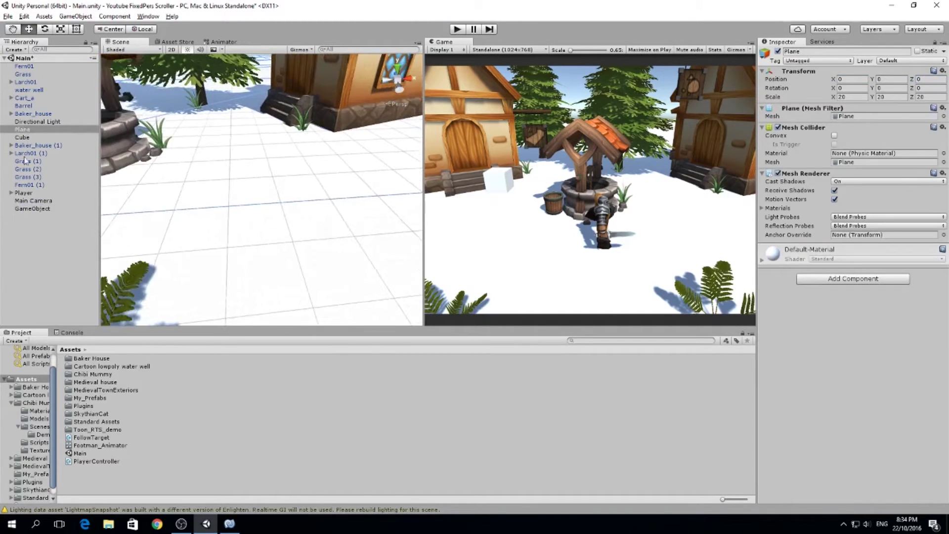
{"action": "double_click", "coordinate": [30, 209]}
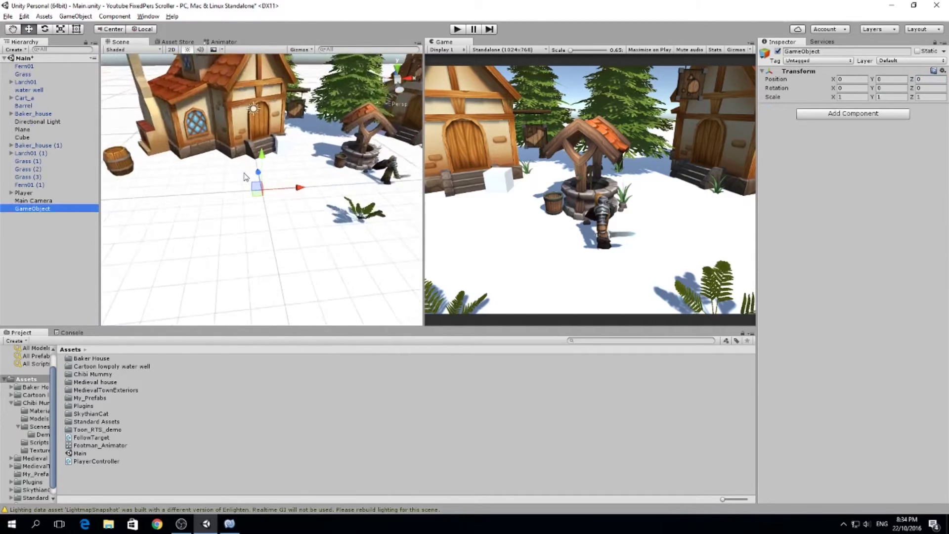
- Rename the empty game object as Mummy
{"action": "right_click", "coordinate": [36, 211]}
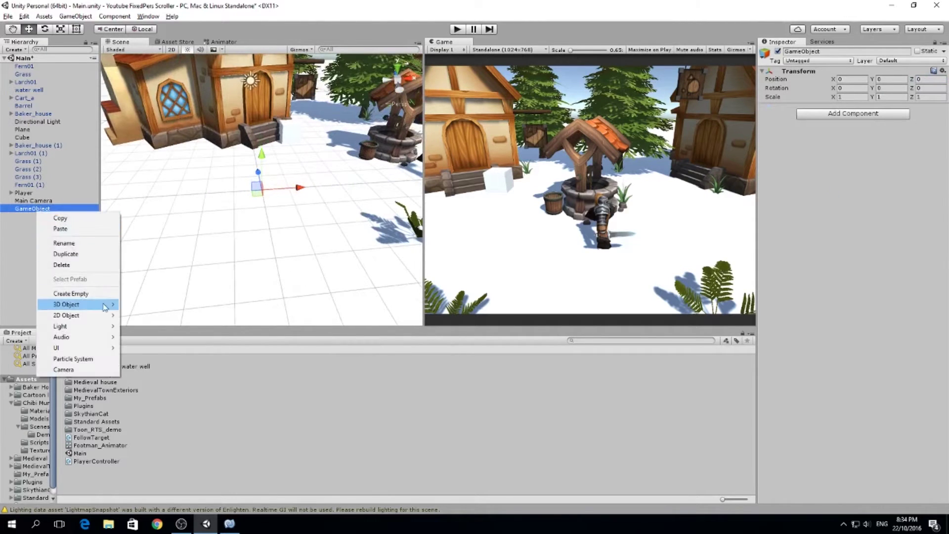
{"action": "left_click", "coordinate": [77, 246]}
{"action": "type", "text": "Mummy"}
{"action": "key", "text": "Return"}
- Add the mummy_rig prefab from the My_Prefabs folder as a child of the Mummy object
{"action": "left_click", "coordinate": [36, 402]}
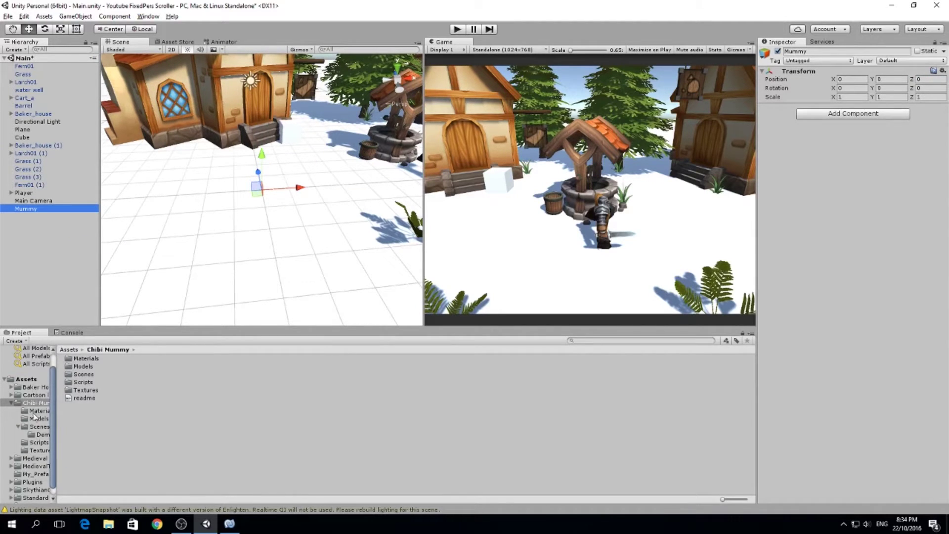
{"action": "left_click", "coordinate": [33, 474]}
{"action": "left_click_drag", "start_coordinate": [86, 362], "coordinate": [35, 218]}
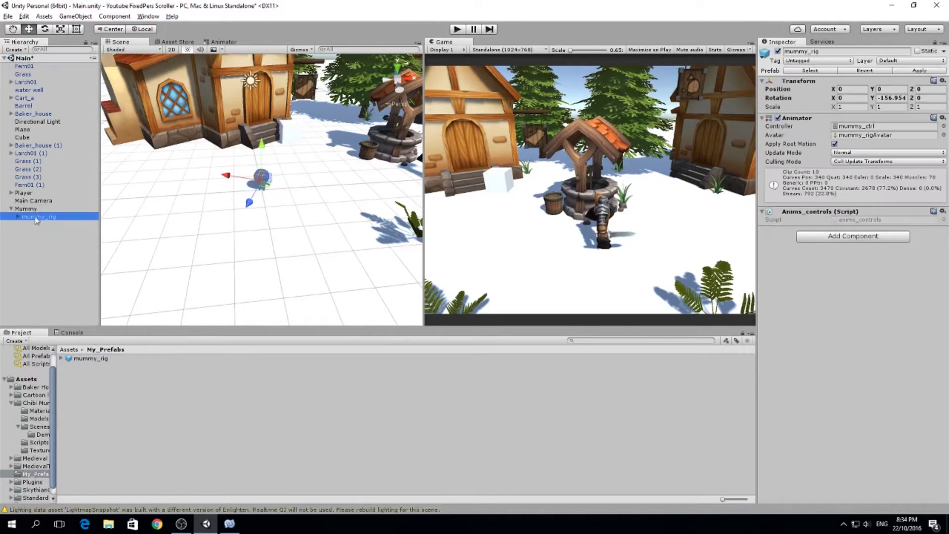
- Set the Y rotation of the mummy_rig child to 0
{"action": "scroll", "coordinate": [307, 180], "scroll_direction": "up", "scroll_amount": 2}
{"action": "left_click_drag", "start_coordinate": [308, 180], "coordinate": [303, 159], "text": "alt"}
{"action": "mouse_move", "coordinate": [304, 162]}
{"action": "right_mouse_down"}
{"action": "mouse_move", "coordinate": [313, 224]}
{"action": "mouse_move", "coordinate": [322, 247]}
{"action": "mouse_move", "coordinate": [331, 246]}
{"action": "mouse_move", "coordinate": [311, 175]}
{"action": "right_mouse_up"}
{"action": "left_click", "coordinate": [889, 98]}
{"action": "type", "text": "0"}
{"action": "key", "text": "Return"}
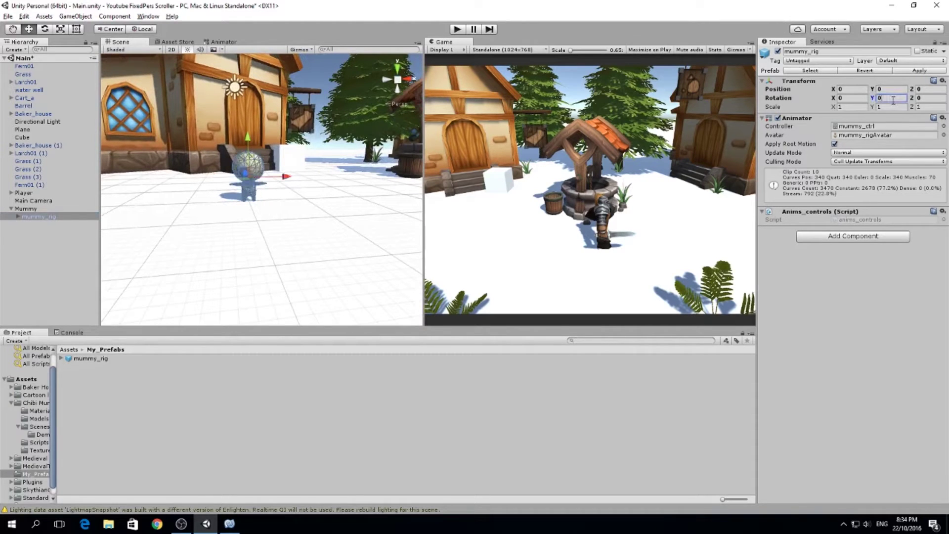
{"action": "right_click_drag", "start_coordinate": [273, 154], "coordinate": [276, 157]}
- Set the Y rotation of the parent Mummy object to -90
{"action": "left_click", "coordinate": [25, 208]}
{"action": "left_click", "coordinate": [888, 88]}
{"action": "double_click", "coordinate": [887, 87]}
{"action": "type", "text": "-90"}
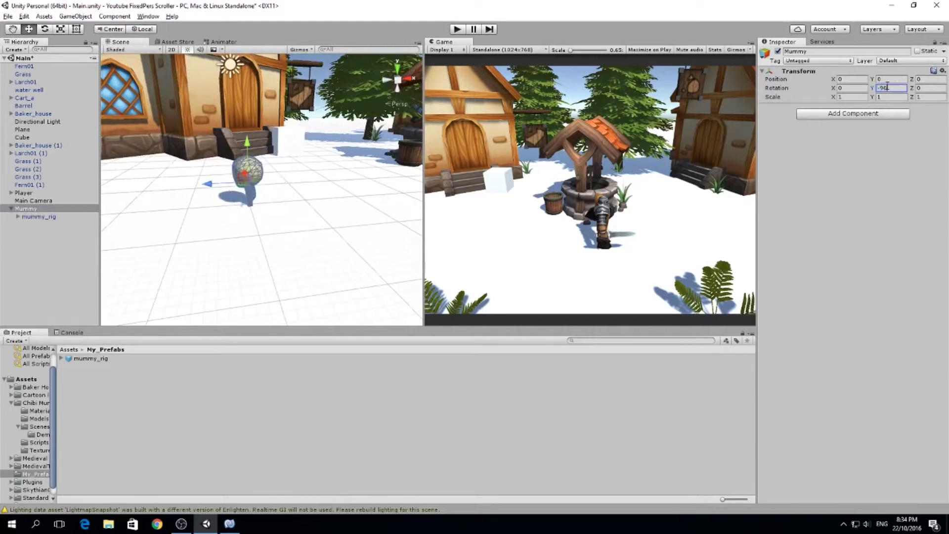
- Move the Mummy object along the X axis to about 16.5, onto the open ground near the second house
{"action": "scroll", "coordinate": [301, 182], "scroll_direction": "down", "scroll_amount": 7}
{"action": "middle_click_drag", "start_coordinate": [300, 183], "coordinate": [230, 186]}
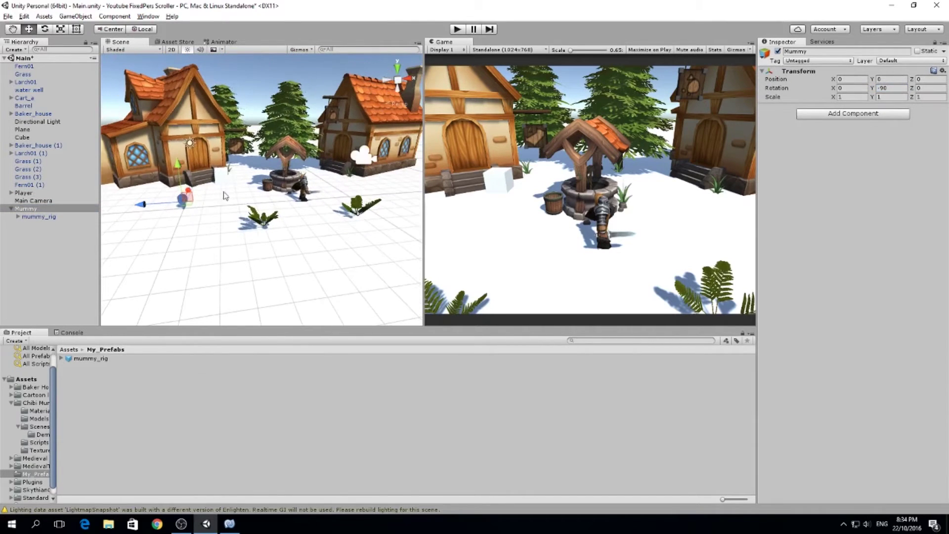
{"action": "left_click_drag", "start_coordinate": [142, 204], "coordinate": [342, 191]}
{"action": "middle_click_drag", "start_coordinate": [342, 191], "coordinate": [152, 205]}
{"action": "left_click_drag", "start_coordinate": [170, 192], "coordinate": [338, 243]}
{"action": "scroll", "coordinate": [337, 238], "scroll_direction": "up", "scroll_amount": 5}
{"action": "middle_click_drag", "start_coordinate": [322, 236], "coordinate": [271, 263]}
{"action": "scroll", "coordinate": [268, 263], "scroll_direction": "up", "scroll_amount": 4}
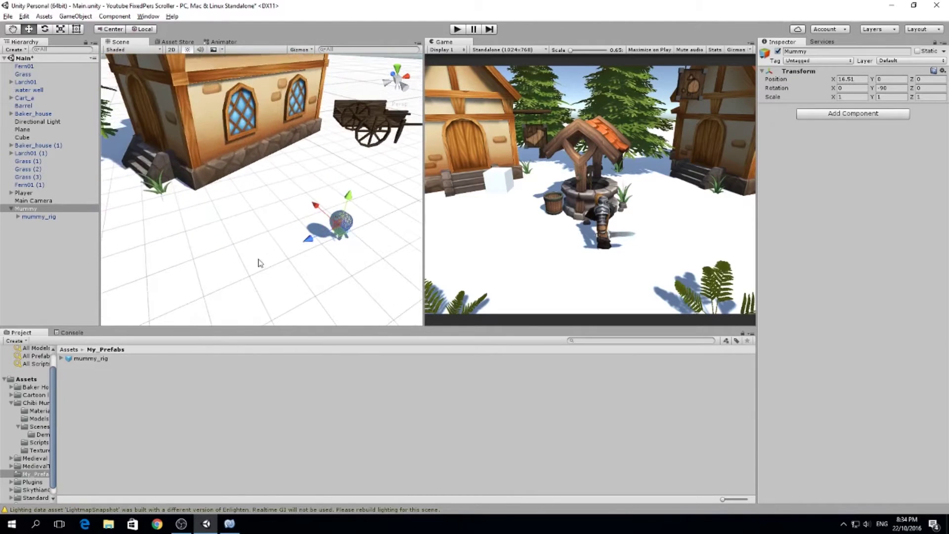
- Locate the controller asset assigned to mummy_rig's Animator in the project files
{"action": "left_click", "coordinate": [55, 209]}
{"action": "left_click", "coordinate": [53, 217]}
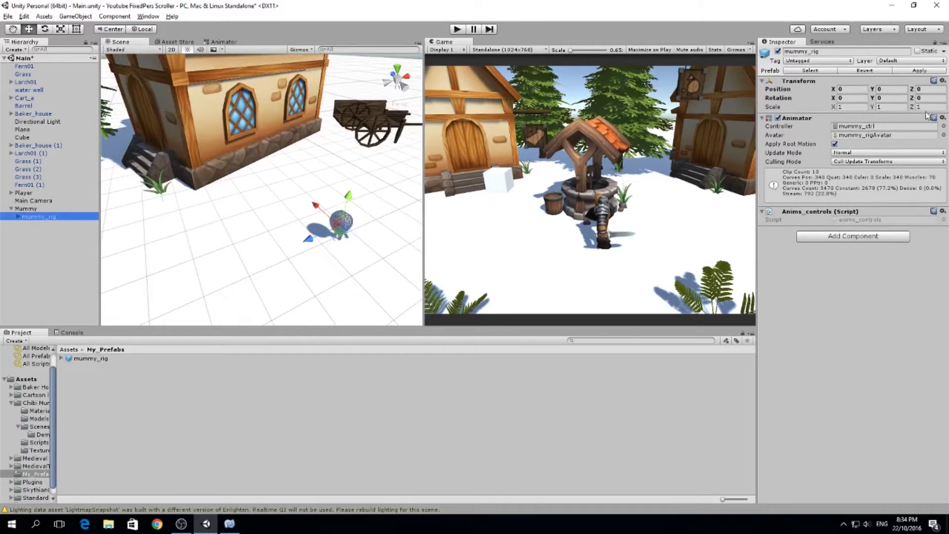
{"action": "left_click", "coordinate": [879, 128]}
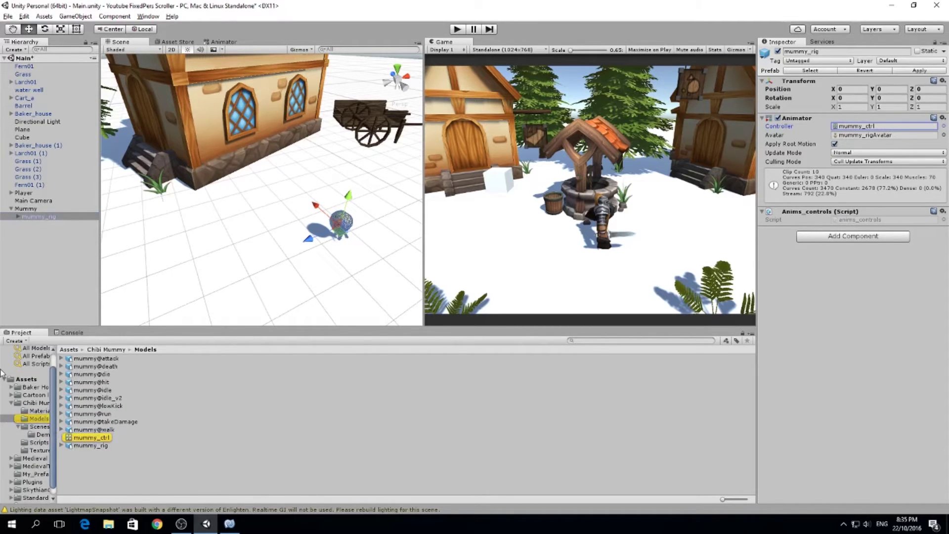
- Create an Animator Controller named Mummy_Animator in the root Assets folder
{"action": "left_click", "coordinate": [28, 379]}
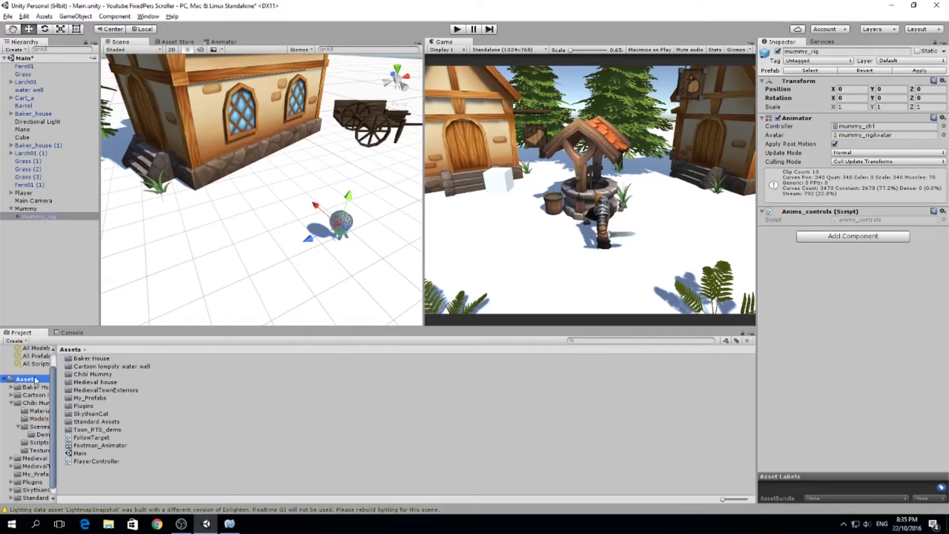
{"action": "right_click", "coordinate": [74, 479]}
{"action": "mouse_move", "coordinate": [131, 303]}
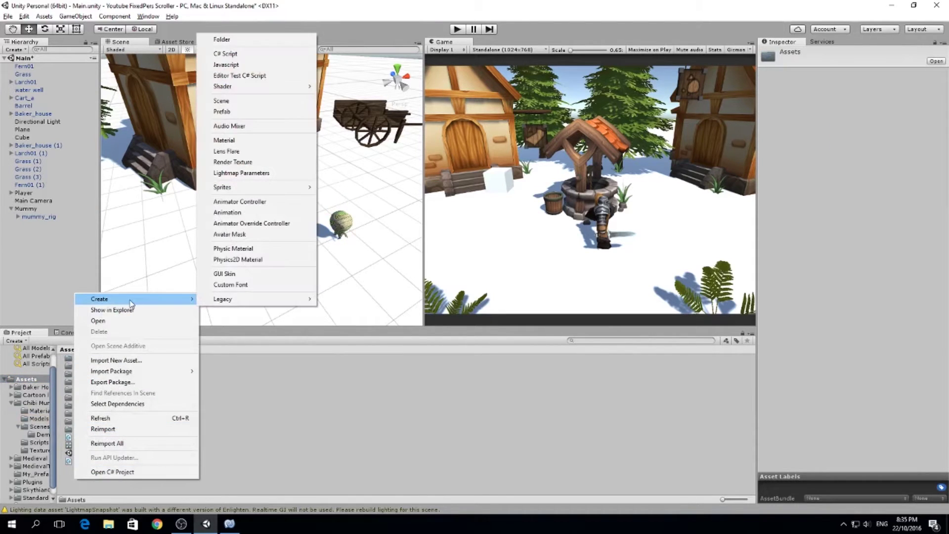
{"action": "left_click", "coordinate": [272, 207]}
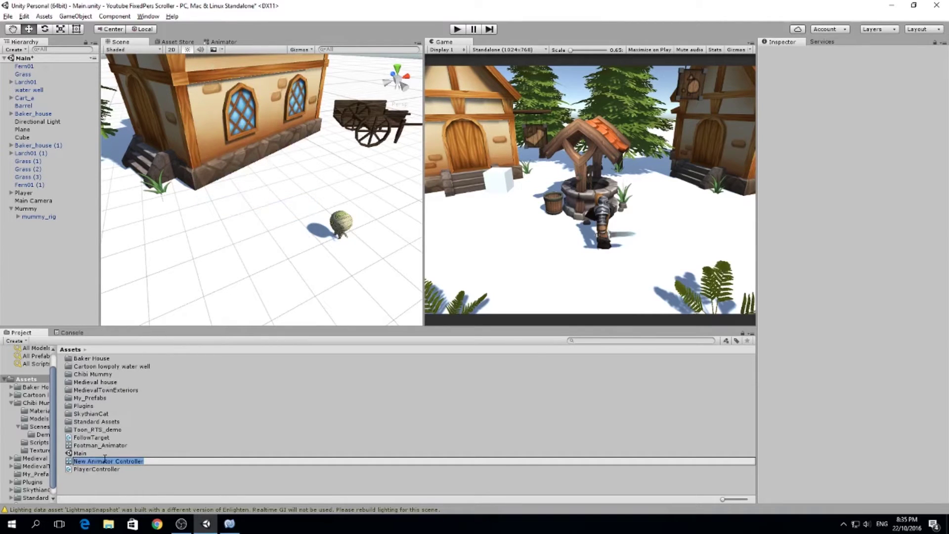
{"action": "type", "text": "Mummy"}
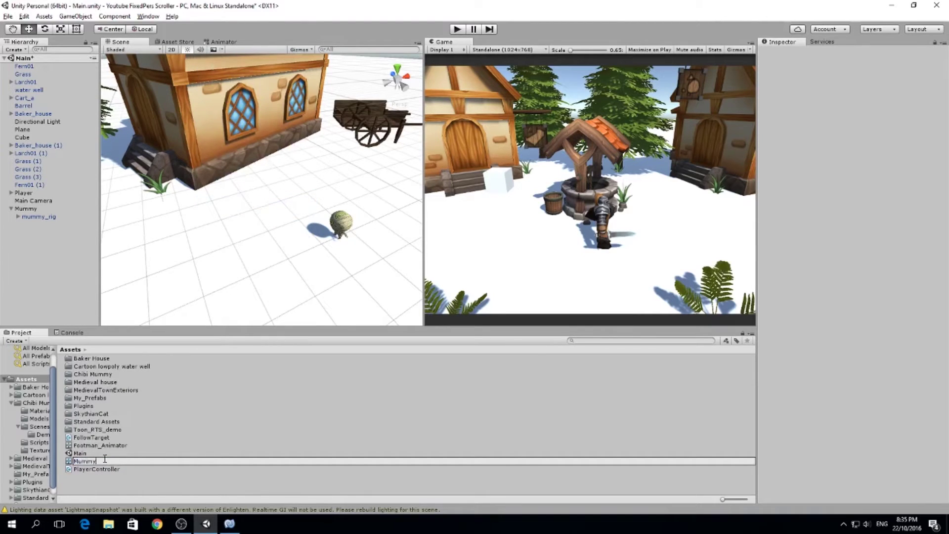
{"action": "type", "text": "_Animator"}
{"action": "key", "text": "Return"}
- Assign the Mummy_Animator controller to mummy_rig's Animator component
{"action": "left_click", "coordinate": [49, 209]}
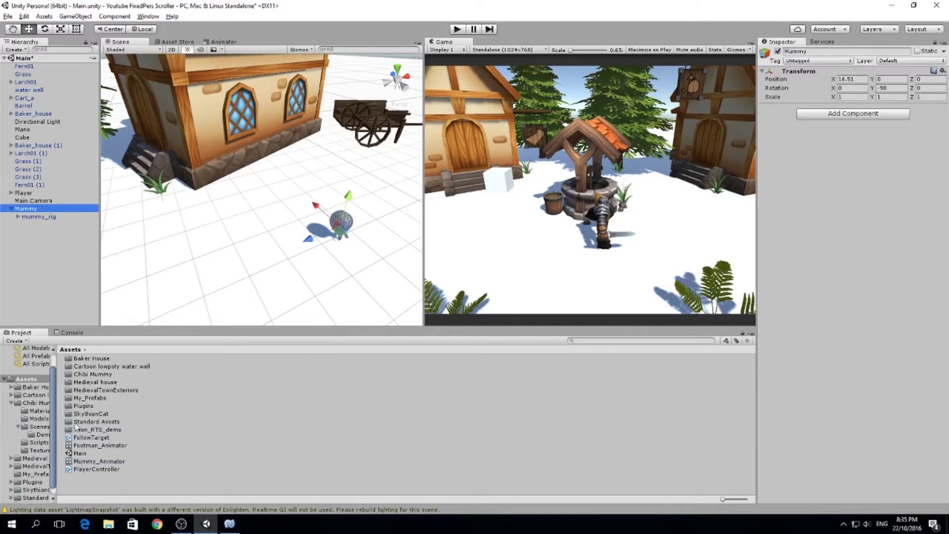
{"action": "left_click", "coordinate": [41, 217]}
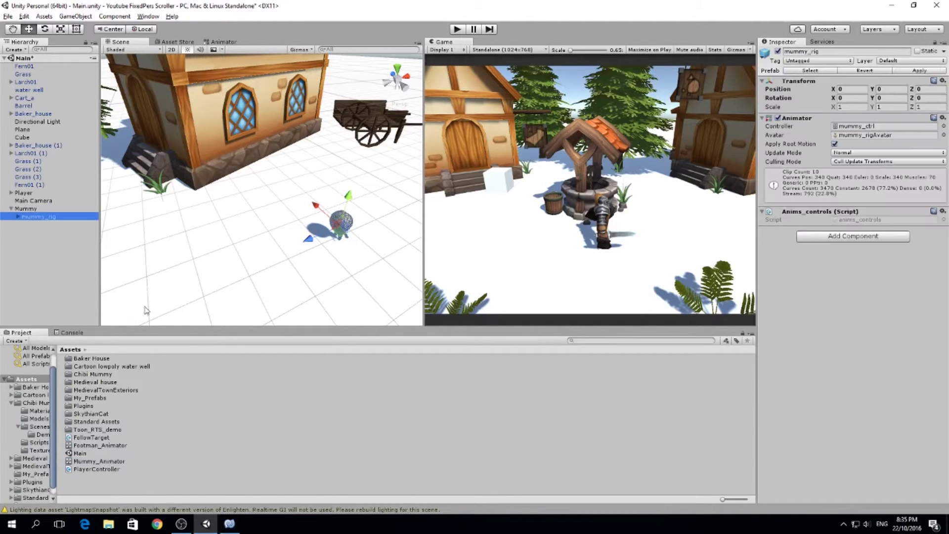
{"action": "left_click_drag", "start_coordinate": [96, 461], "coordinate": [862, 126]}
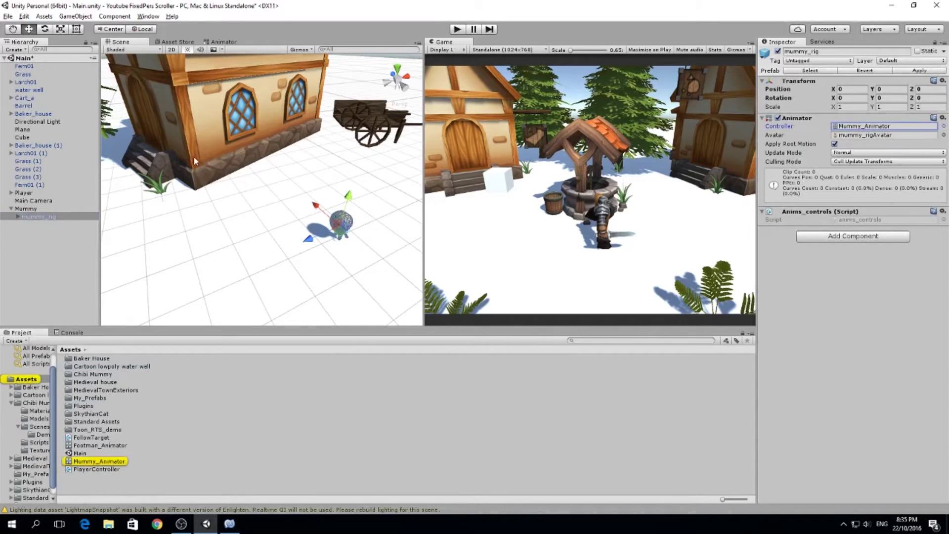
- Open Mummy_Animator for editing and add the mummy@idle animation from the Chibi Mummy Models folder as a state below Entry
{"action": "double_click", "coordinate": [102, 461]}
{"action": "middle_click_drag", "start_coordinate": [252, 240], "coordinate": [362, 190]}
{"action": "middle_click_drag", "start_coordinate": [330, 235], "coordinate": [316, 233]}
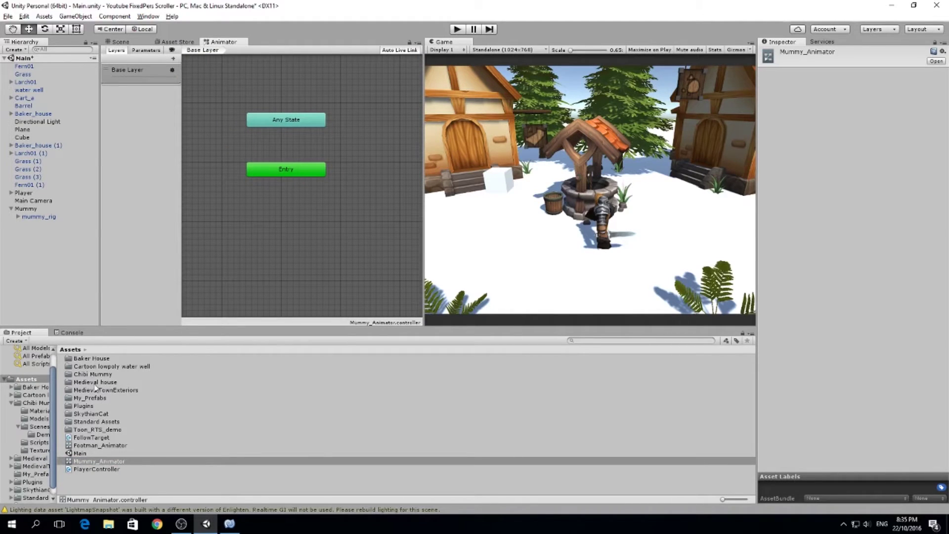
{"action": "left_click", "coordinate": [39, 419]}
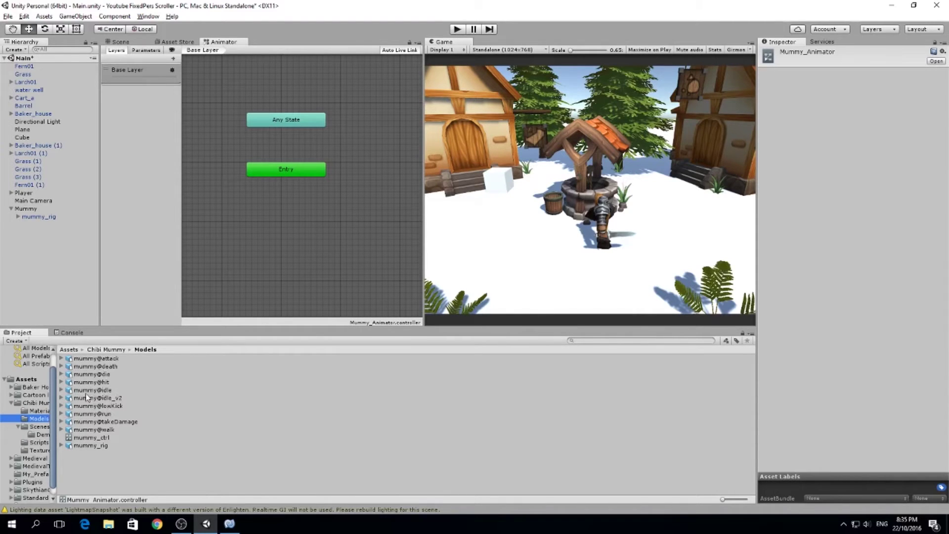
{"action": "left_click_drag", "start_coordinate": [83, 390], "coordinate": [281, 217]}
{"action": "left_click", "coordinate": [322, 221]}
- Add a takeDamage state to the Mummy_Animator graph and place it below and to the left of idle
{"action": "left_click_drag", "start_coordinate": [92, 438], "coordinate": [172, 322]}
{"action": "left_click_drag", "start_coordinate": [222, 282], "coordinate": [267, 271]}
{"action": "middle_click_drag", "start_coordinate": [267, 270], "coordinate": [303, 236]}
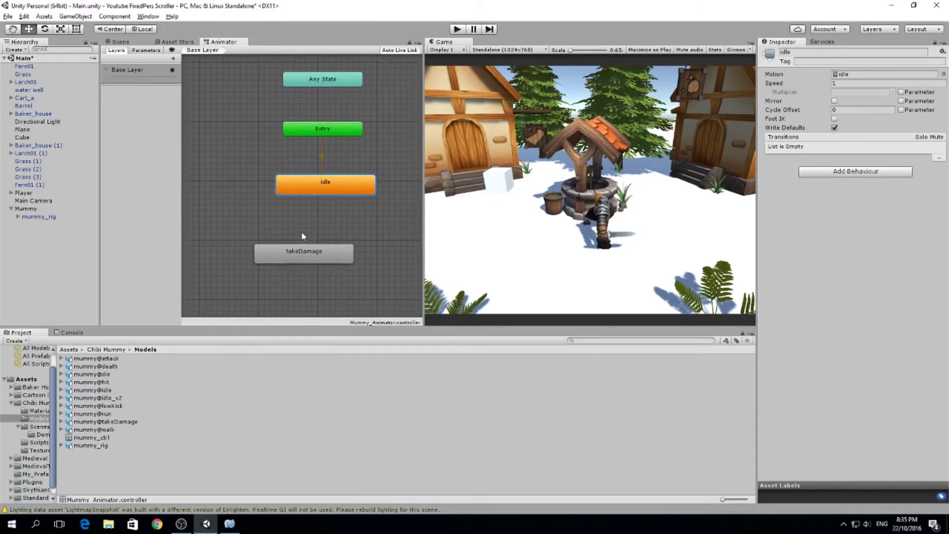
{"action": "left_click_drag", "start_coordinate": [301, 260], "coordinate": [233, 244]}
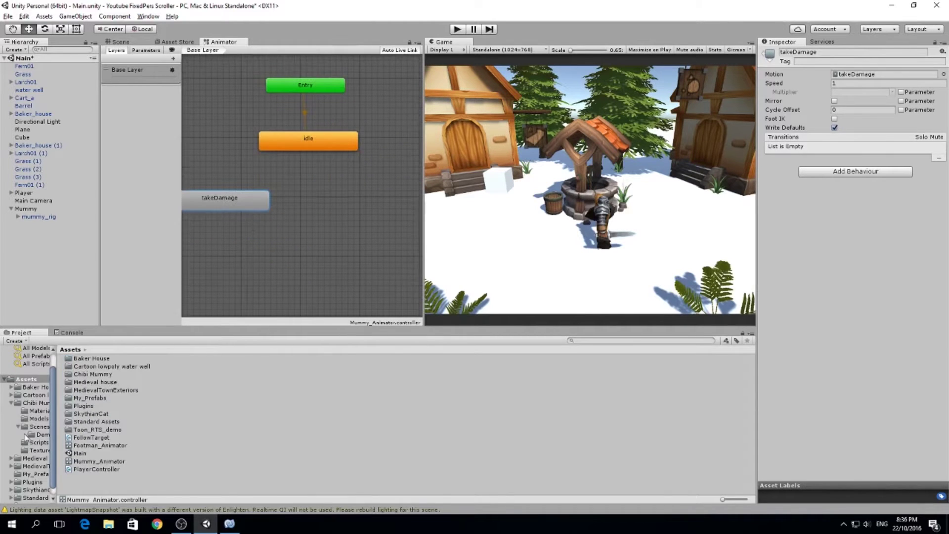
- Add the mummy@walk animation from the Chibi Mummy Models folder as a state opposite takeDamage
{"action": "left_click", "coordinate": [40, 427]}
{"action": "left_click", "coordinate": [42, 435]}
{"action": "left_click", "coordinate": [39, 419]}
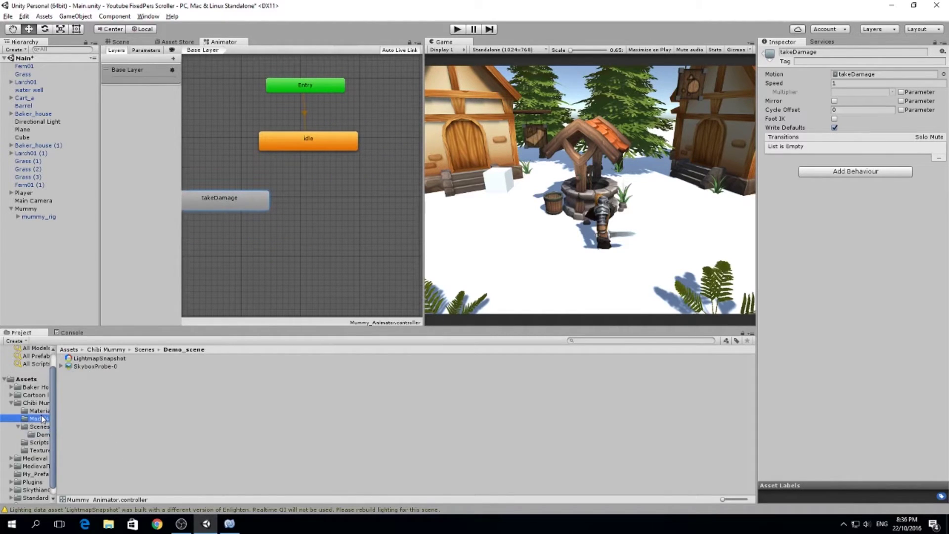
{"action": "left_click_drag", "start_coordinate": [85, 434], "coordinate": [384, 193]}
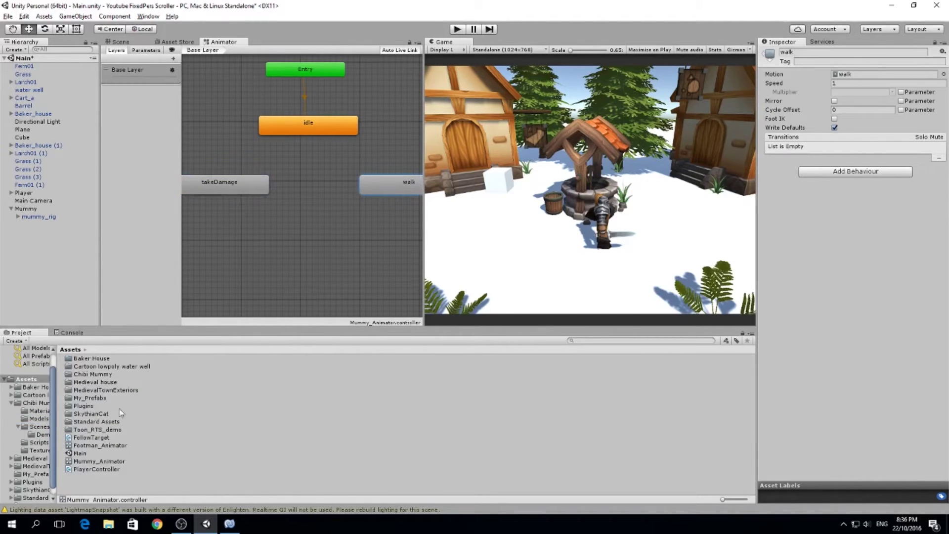
- Add the mummy@death animation as a state below idle and spread the takeDamage and walk states further apart
{"action": "left_click", "coordinate": [39, 419]}
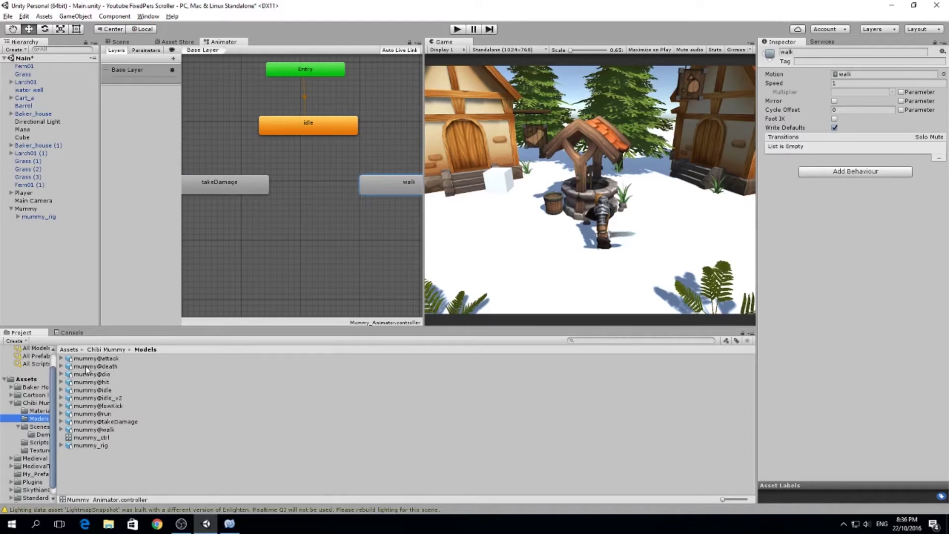
{"action": "left_click_drag", "start_coordinate": [86, 368], "coordinate": [310, 257]}
{"action": "left_click_drag", "start_coordinate": [238, 185], "coordinate": [219, 188]}
{"action": "left_click_drag", "start_coordinate": [373, 178], "coordinate": [391, 178]}
- Create an empty state named Transition and place it in the middle of the idle, takeDamage, walk and death states
{"action": "right_click", "coordinate": [280, 187]}
{"action": "mouse_move", "coordinate": [300, 191]}
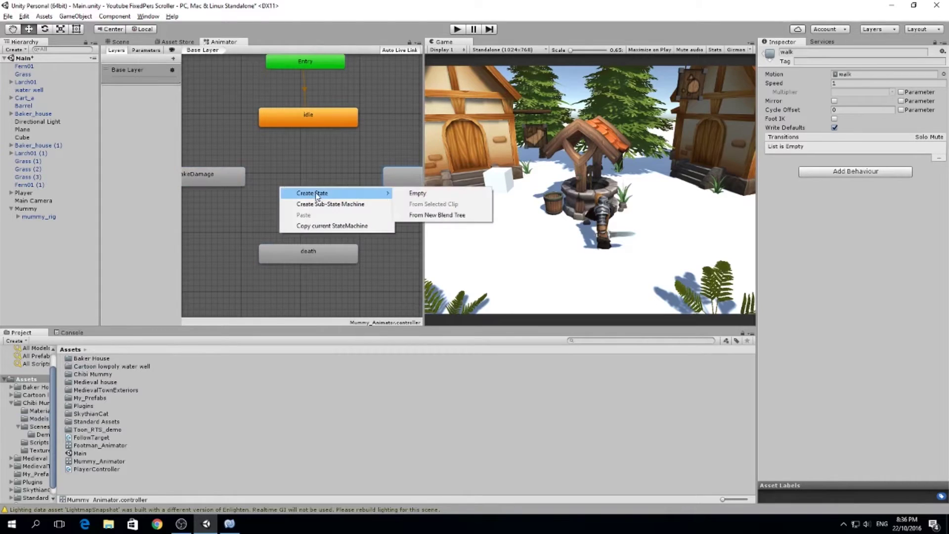
{"action": "left_click", "coordinate": [410, 193]}
{"action": "left_click", "coordinate": [346, 197]}
{"action": "left_click", "coordinate": [837, 53]}
{"action": "type", "text": "Trans"}
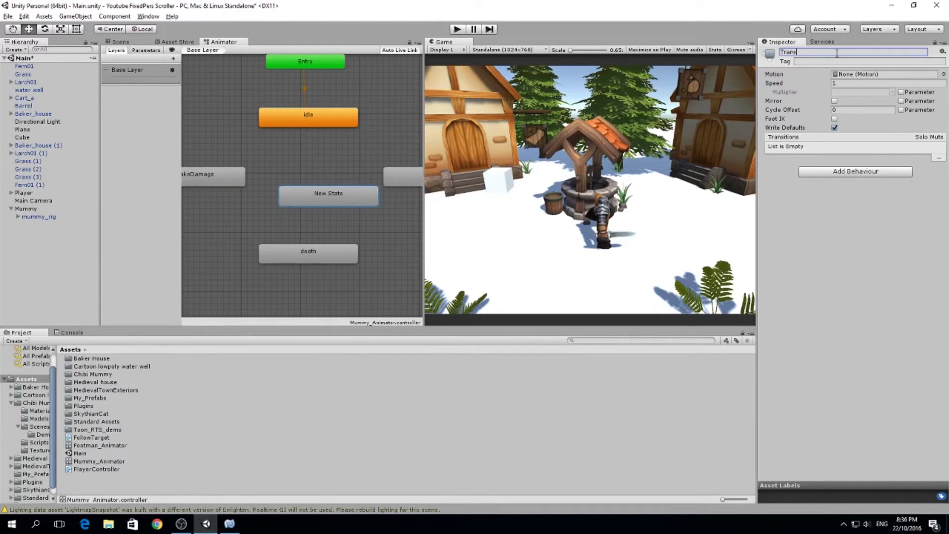
{"action": "type", "text": "ition"}
{"action": "key", "text": "Return"}
{"action": "left_click_drag", "start_coordinate": [327, 203], "coordinate": [313, 180]}
- Make transitions in both directions between the Transition state and the idle, death, takeDamage and walk states
{"action": "left_click", "coordinate": [324, 128]}
{"action": "right_click", "coordinate": [325, 127]}
{"action": "left_click", "coordinate": [345, 133]}
{"action": "left_click", "coordinate": [328, 175]}
{"action": "right_click", "coordinate": [328, 175]}
{"action": "left_click", "coordinate": [341, 181]}
{"action": "left_click", "coordinate": [321, 253]}
{"action": "right_click", "coordinate": [320, 252]}
{"action": "left_click", "coordinate": [338, 258]}
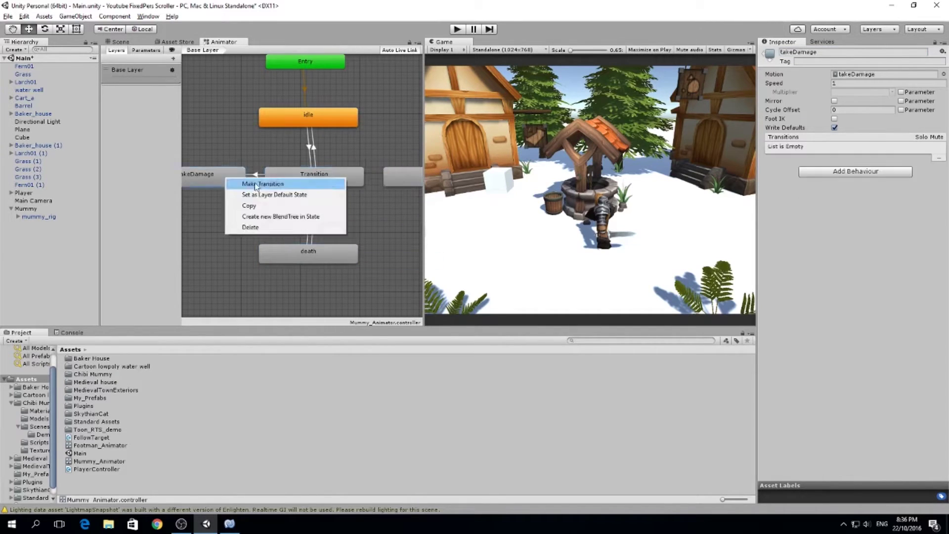
- Turn off Has Exit Time on the transitions between the Transition state and idle, takeDamage, walk and death
{"action": "left_click", "coordinate": [255, 177]}
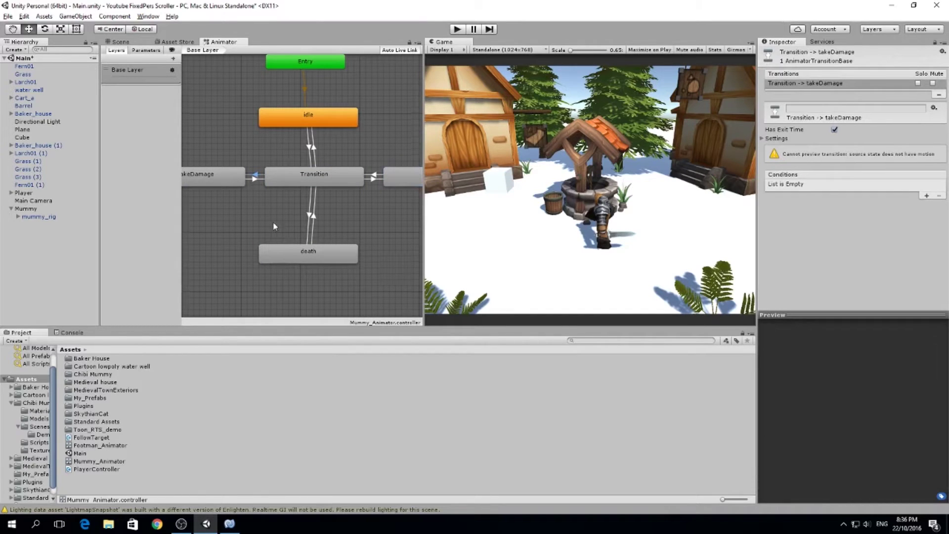
{"action": "middle_click_drag", "start_coordinate": [274, 225], "coordinate": [298, 224]}
{"action": "left_click", "coordinate": [834, 130]}
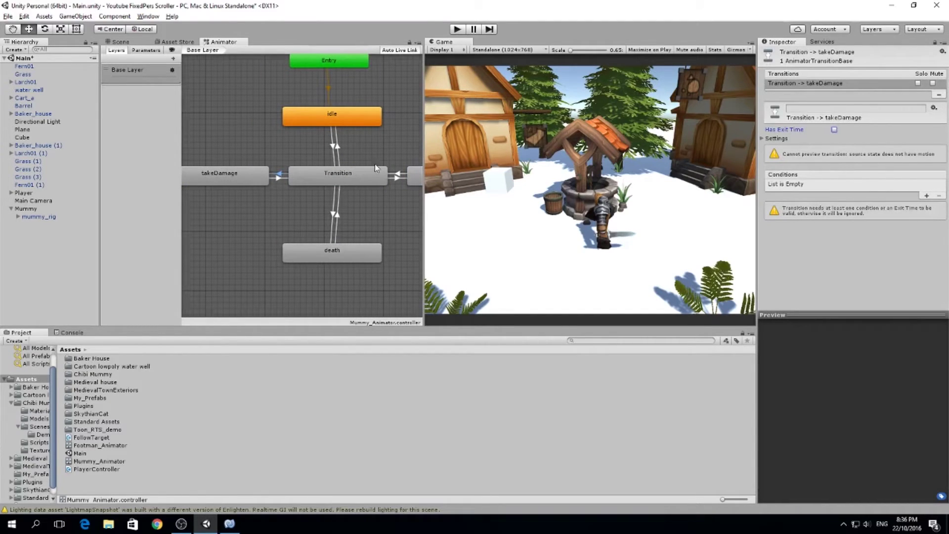
{"action": "left_click", "coordinate": [278, 179]}
{"action": "left_click", "coordinate": [834, 130]}
{"action": "left_click", "coordinate": [335, 147]}
{"action": "left_click", "coordinate": [398, 175]}
{"action": "left_click", "coordinate": [338, 215]}
{"action": "left_click", "coordinate": [834, 130]}
{"action": "left_click", "coordinate": [334, 214]}
{"action": "left_click", "coordinate": [834, 129]}
{"action": "middle_click_drag", "start_coordinate": [313, 190], "coordinate": [304, 233]}
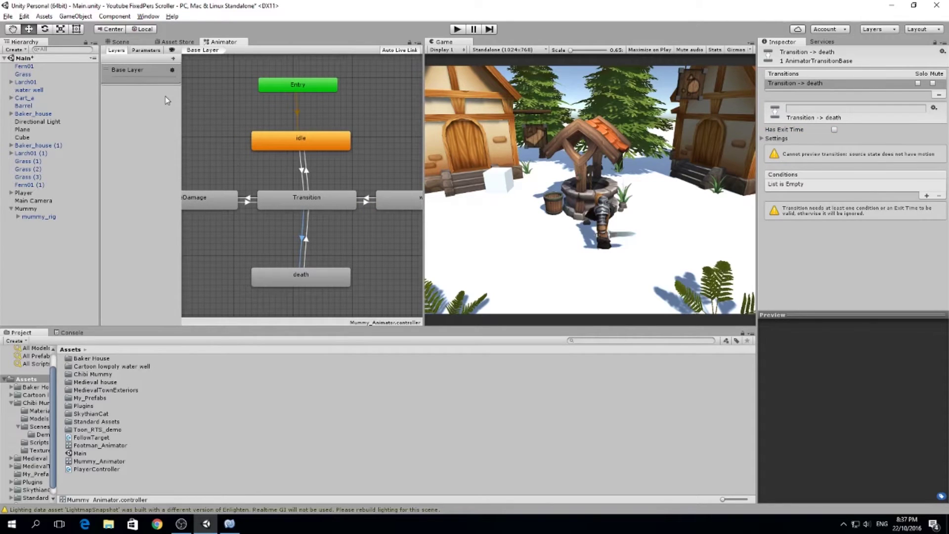
{"action": "left_click", "coordinate": [173, 58]}
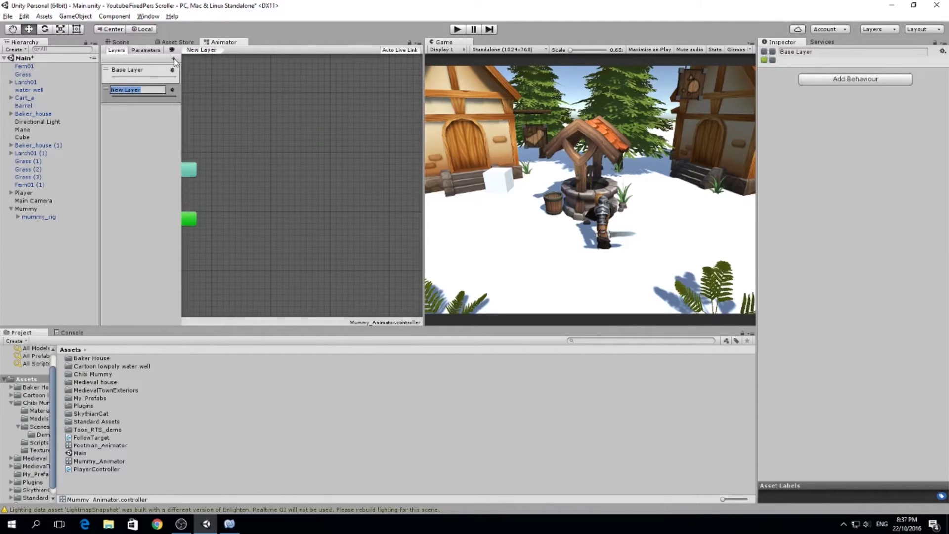
{"action": "left_click", "coordinate": [147, 141]}
{"action": "right_click", "coordinate": [159, 89]}
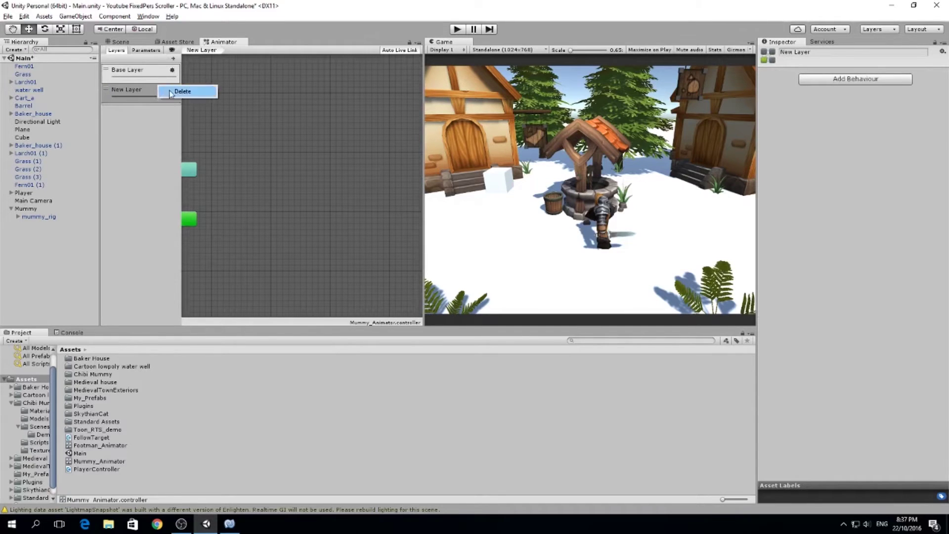
{"action": "left_click", "coordinate": [196, 91]}
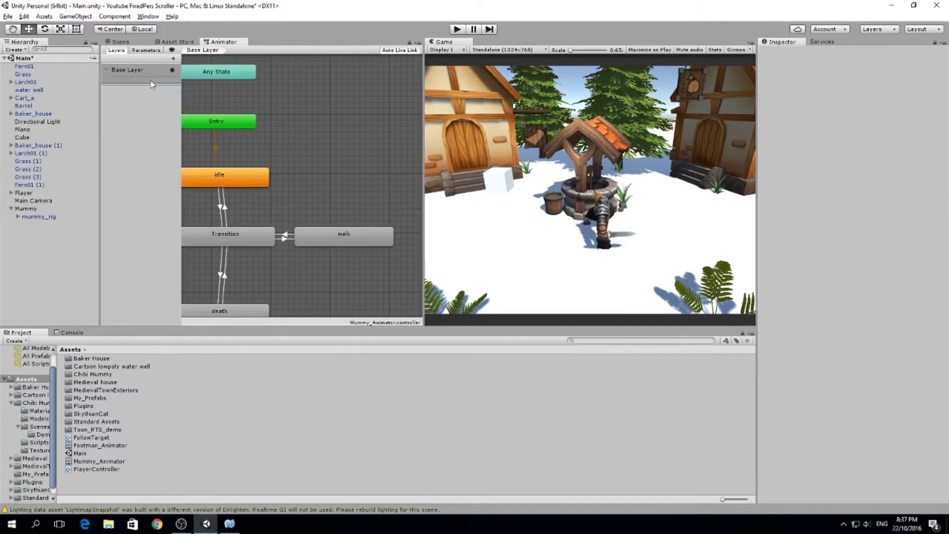
- Add an Int parameter named Condition to Mummy_Animator
{"action": "left_click", "coordinate": [150, 52]}
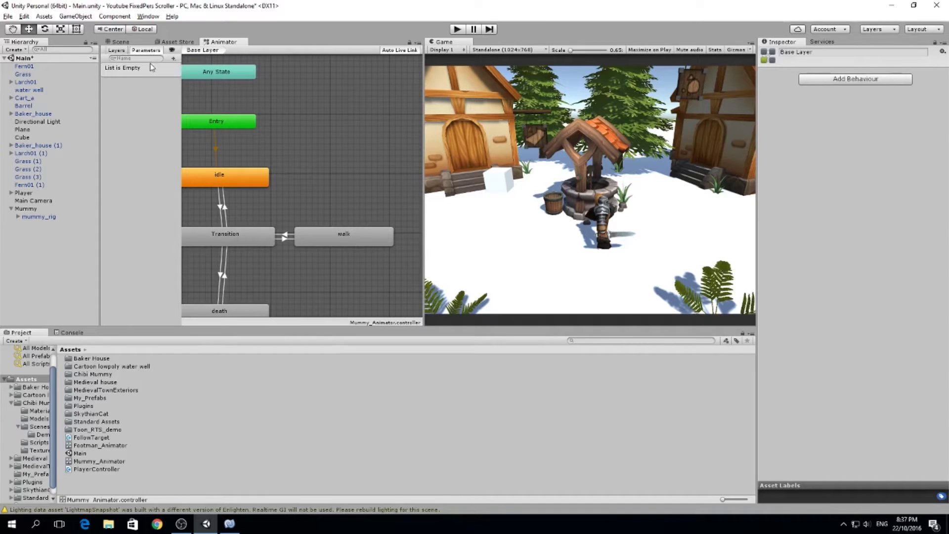
{"action": "left_click", "coordinate": [173, 59]}
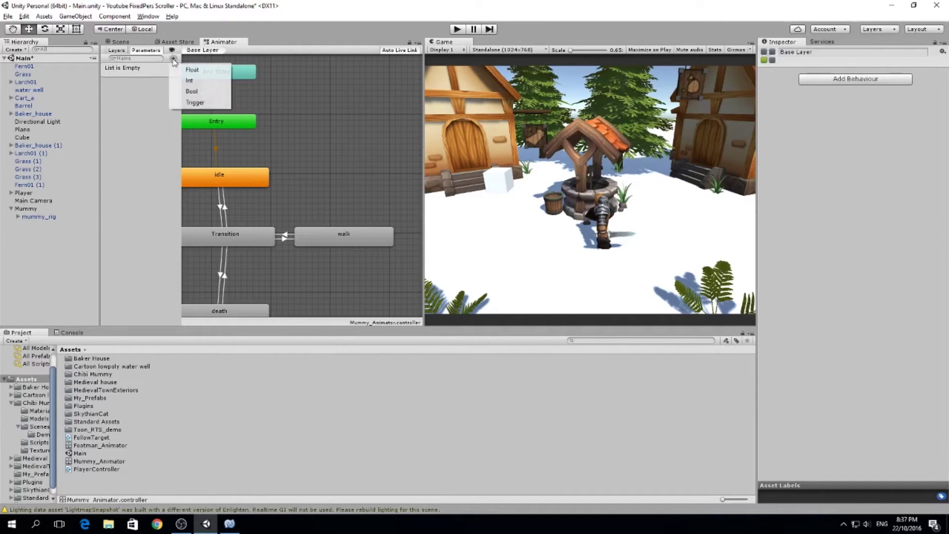
{"action": "left_click", "coordinate": [199, 80]}
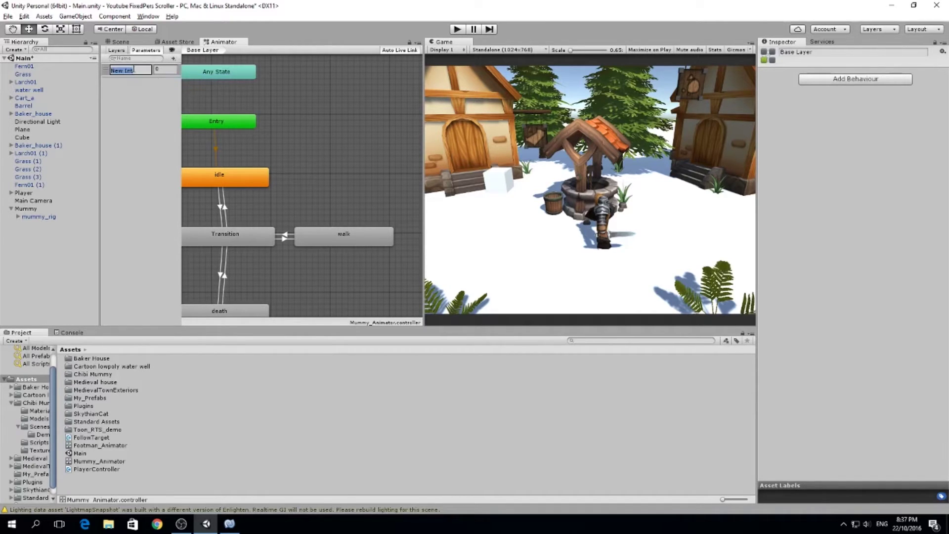
{"action": "type", "text": "Condition"}
{"action": "key", "text": "Return"}
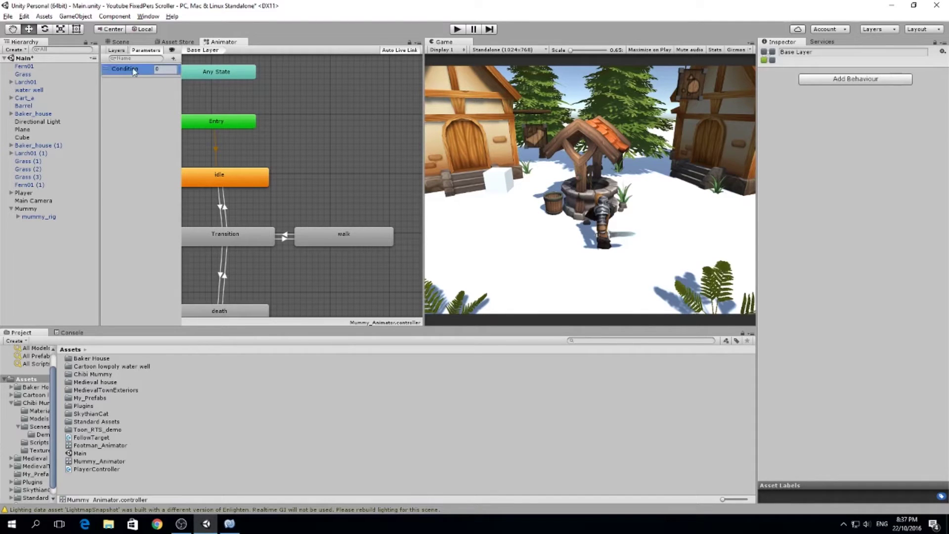
- Give the transition from Transition to idle the condition that Condition Equals 0
{"action": "middle_click_drag", "start_coordinate": [301, 190], "coordinate": [406, 162]}
{"action": "left_click", "coordinate": [306, 153]}
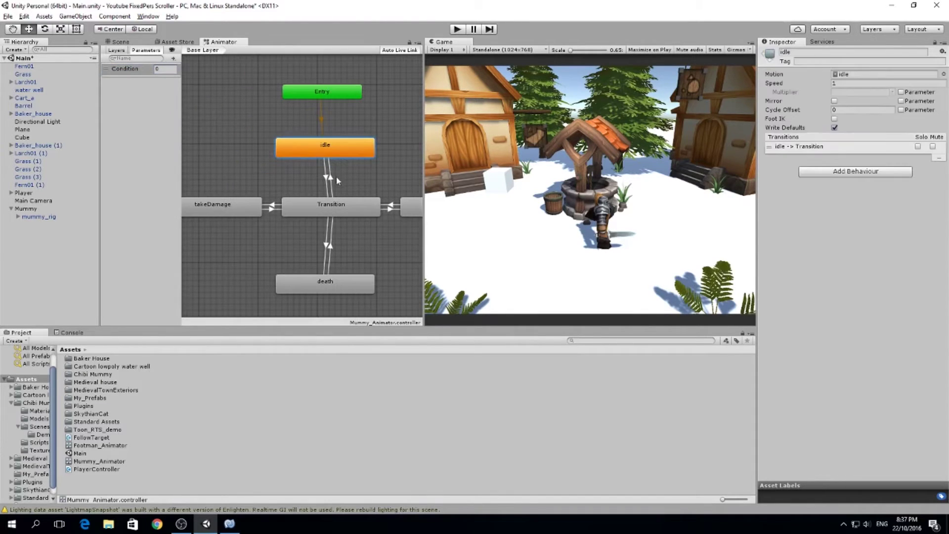
{"action": "left_click", "coordinate": [329, 176]}
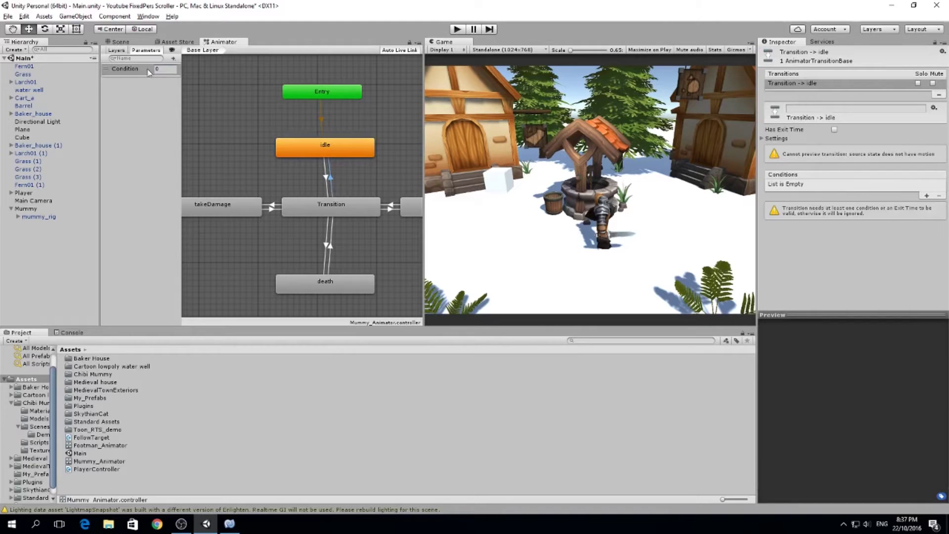
{"action": "left_click", "coordinate": [927, 195]}
{"action": "left_click", "coordinate": [866, 186]}
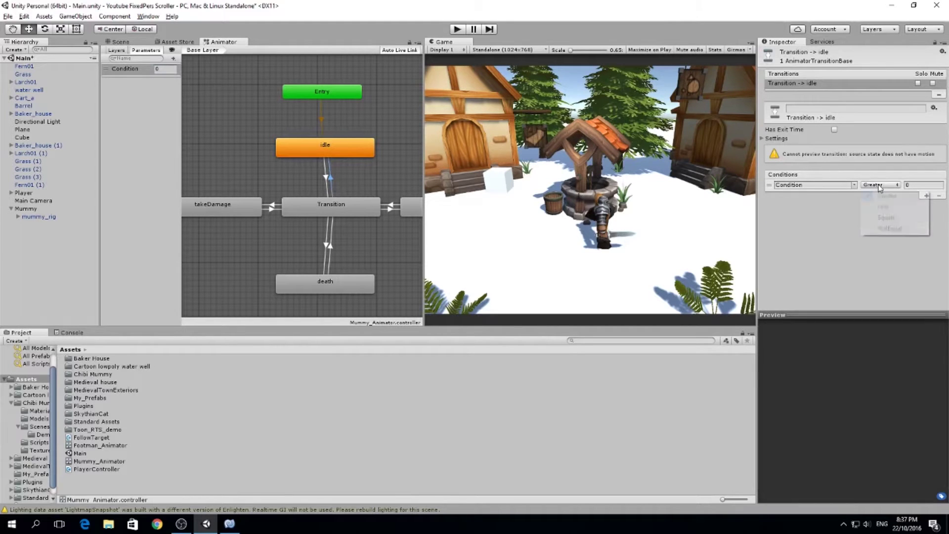
{"action": "left_click", "coordinate": [886, 218]}
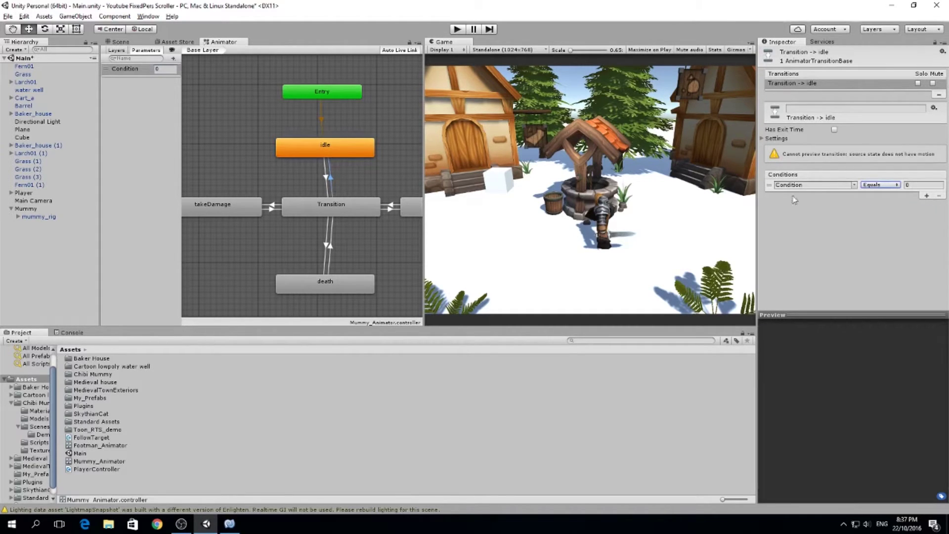
- Give the transition from idle to Transition the condition that Condition is NotEqual to 0
{"action": "left_click", "coordinate": [326, 178]}
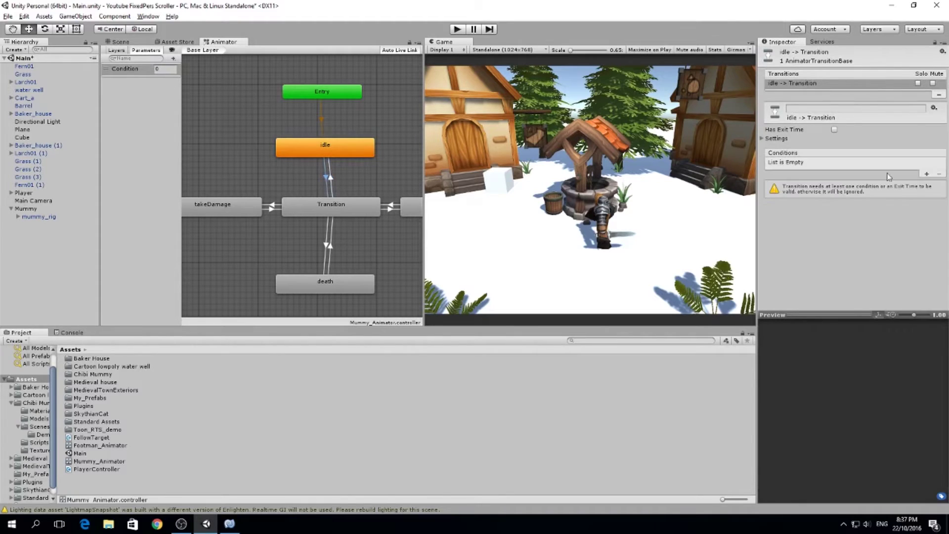
{"action": "left_click", "coordinate": [927, 174]}
{"action": "left_click", "coordinate": [895, 164]}
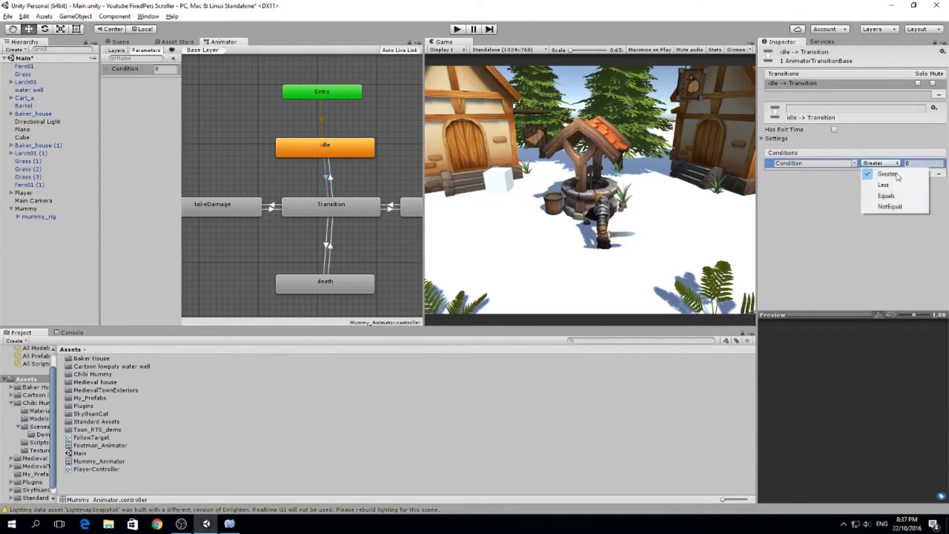
{"action": "left_click", "coordinate": [895, 205]}
{"action": "left_click", "coordinate": [918, 164]}
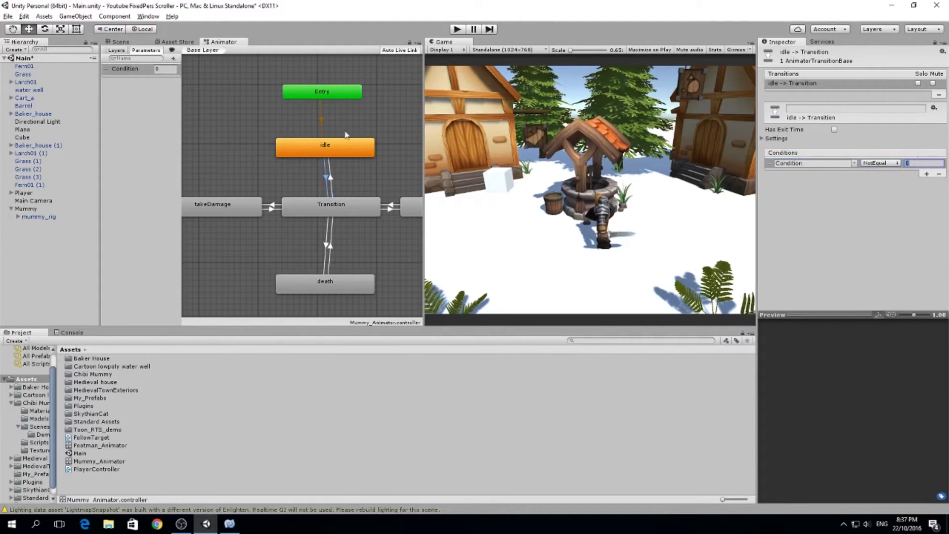
- Add a NotEqual check on the Condition parameter to the transition from walk to Transition
{"action": "middle_click_drag", "start_coordinate": [298, 207], "coordinate": [310, 205]}
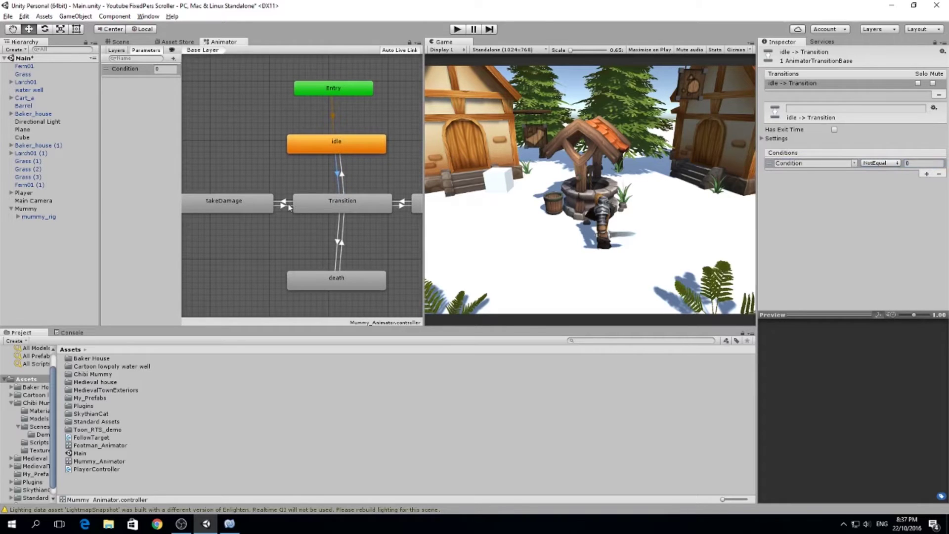
{"action": "middle_click_drag", "start_coordinate": [402, 214], "coordinate": [329, 216]}
{"action": "left_click", "coordinate": [324, 209]}
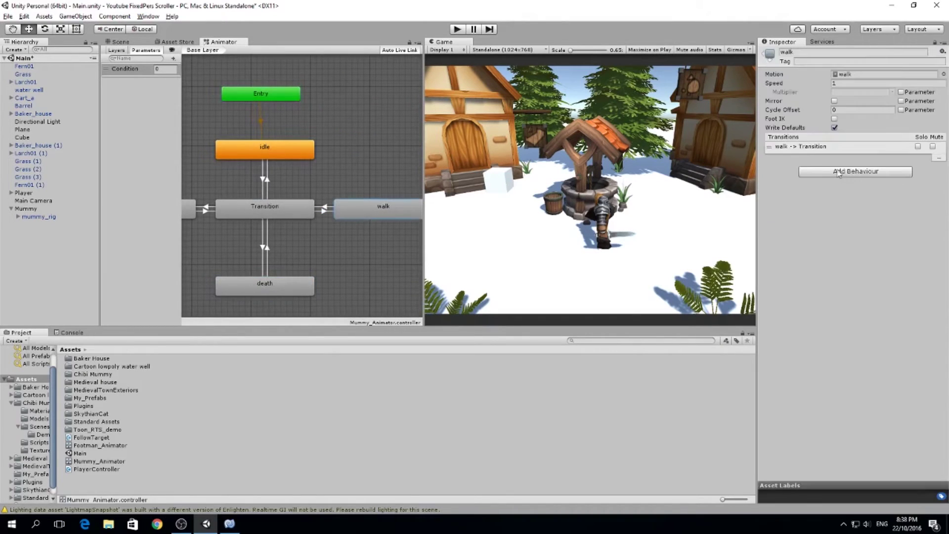
{"action": "left_click", "coordinate": [926, 174]}
{"action": "left_click", "coordinate": [880, 163]}
{"action": "left_click", "coordinate": [879, 207]}
- Give the transition from Transition to death the condition that Condition Equals 4
{"action": "left_click", "coordinate": [267, 263]}
{"action": "middle_click_drag", "start_coordinate": [273, 274], "coordinate": [324, 263]}
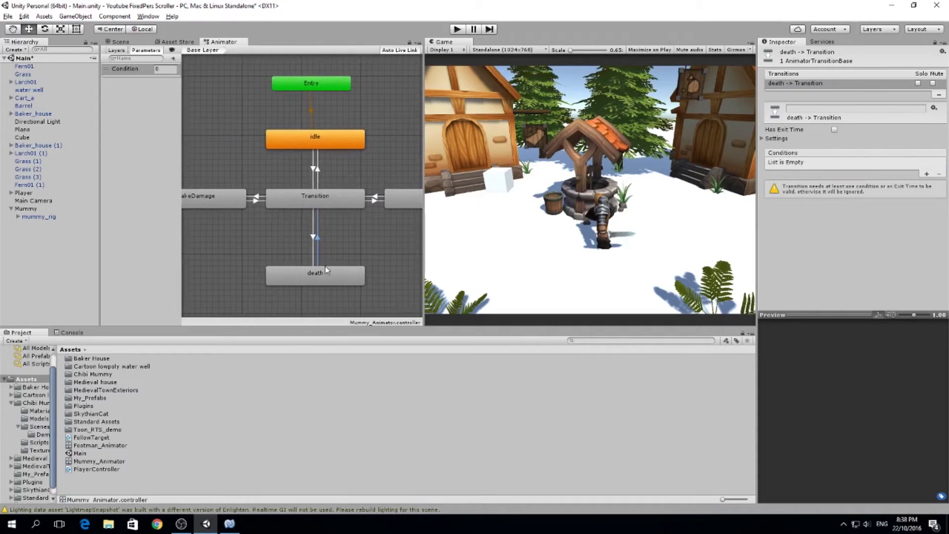
{"action": "left_click", "coordinate": [315, 233]}
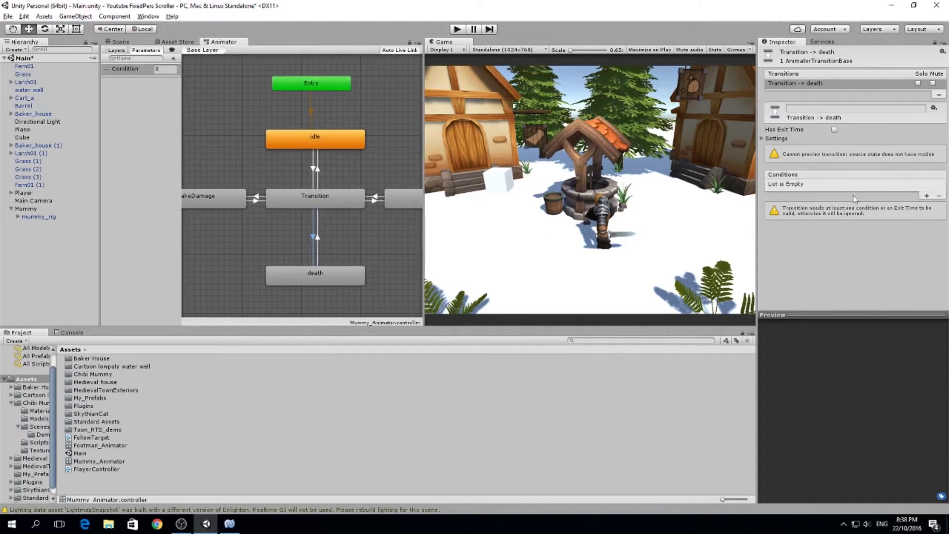
{"action": "left_click", "coordinate": [927, 195]}
{"action": "left_click", "coordinate": [881, 184]}
{"action": "left_click", "coordinate": [887, 218]}
{"action": "left_click", "coordinate": [921, 185]}
{"action": "type", "text": "4"}
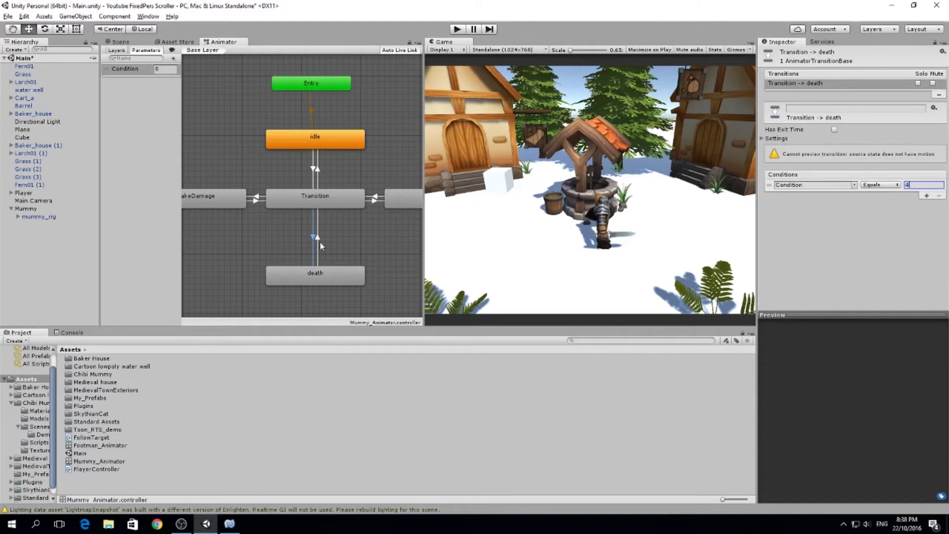
- Give the transition from death to Transition the condition that Condition is NotEqual to 4
{"action": "left_click", "coordinate": [317, 240]}
{"action": "left_click", "coordinate": [881, 163]}
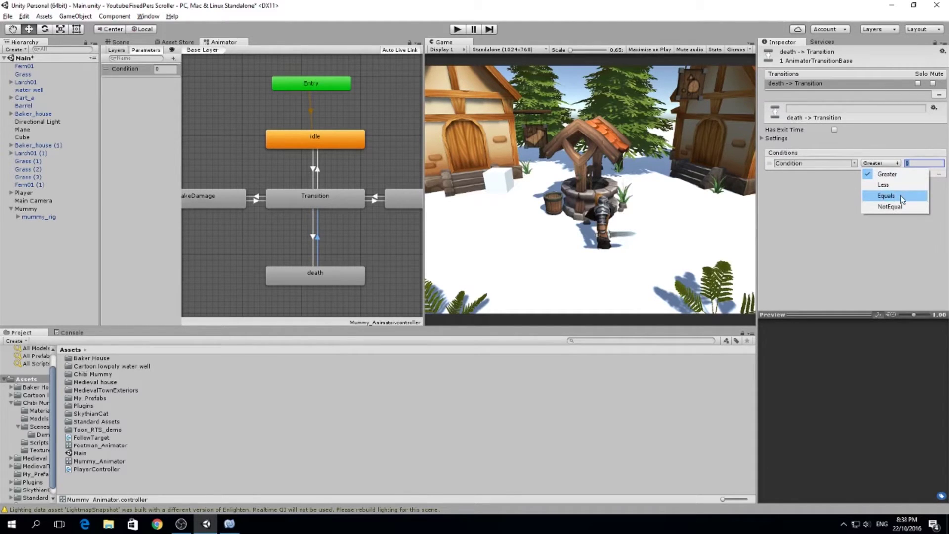
{"action": "left_click", "coordinate": [890, 206]}
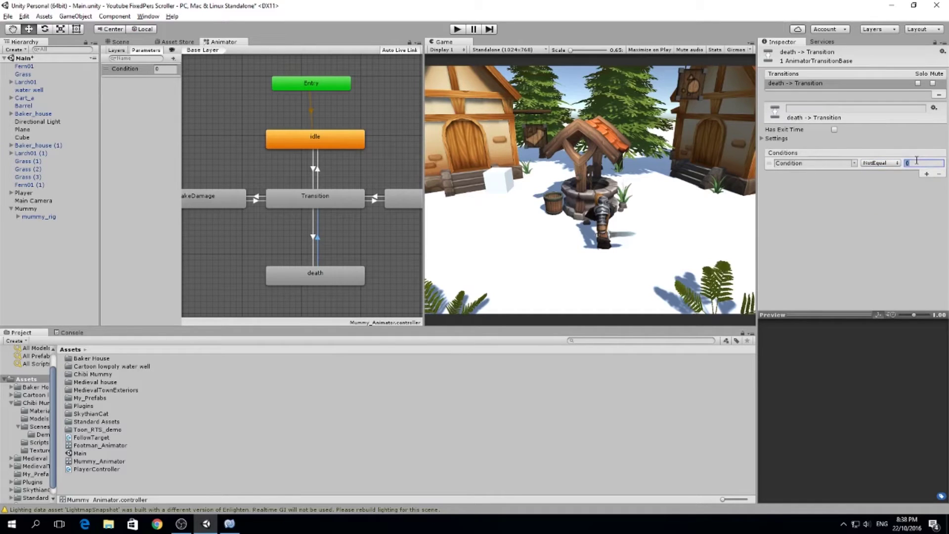
{"action": "left_click", "coordinate": [908, 159]}
{"action": "type", "text": "4"}
{"action": "left_click", "coordinate": [870, 230]}
- Add a check on the Condition parameter to the transition from takeDamage to Transition
{"action": "middle_click_drag", "start_coordinate": [250, 190], "coordinate": [328, 218]}
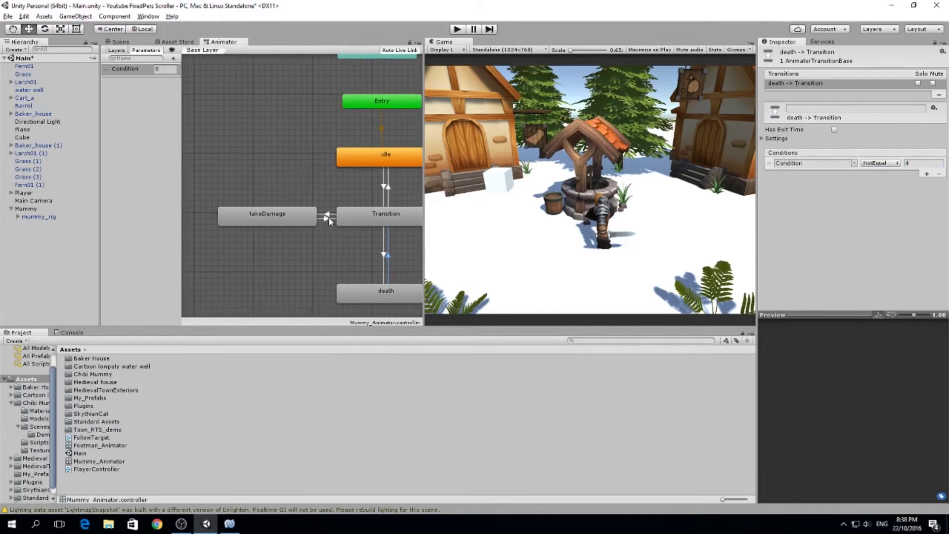
{"action": "left_click", "coordinate": [327, 219]}
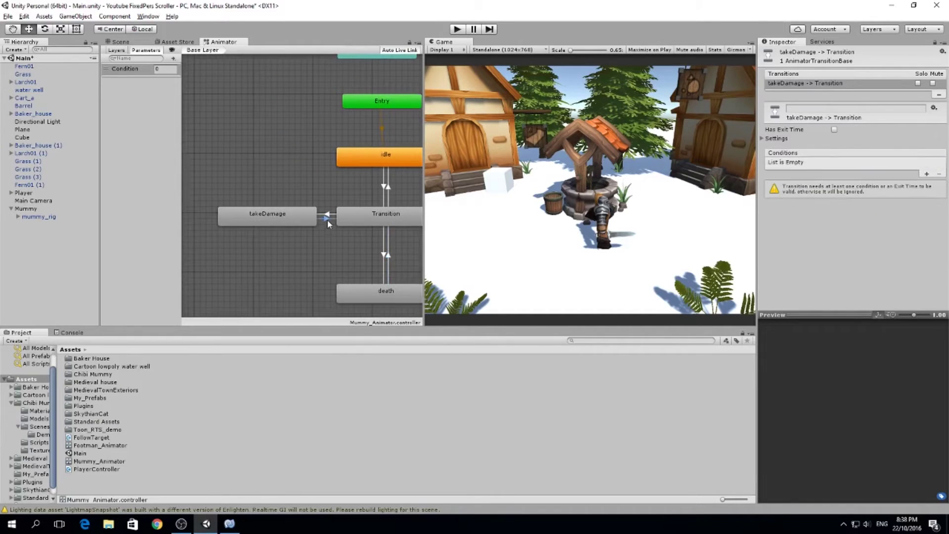
{"action": "left_click", "coordinate": [926, 174]}
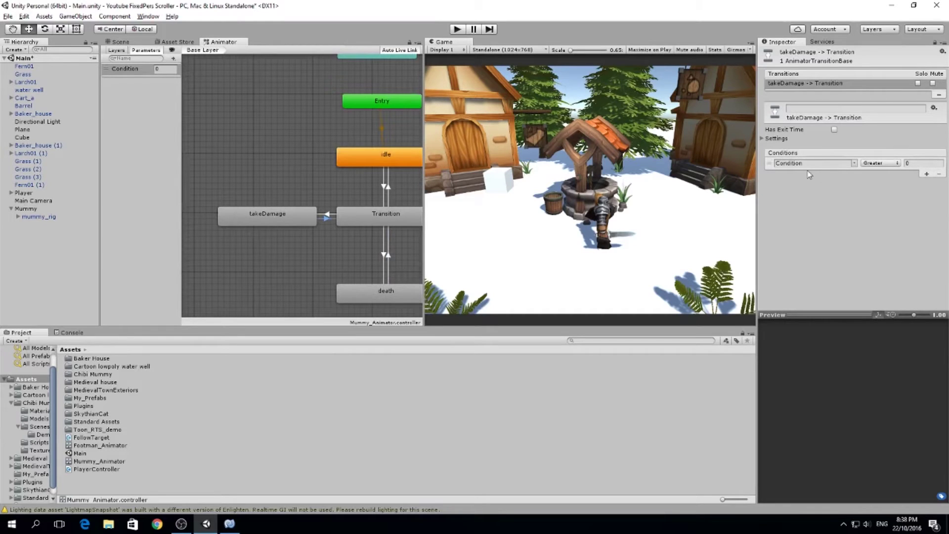
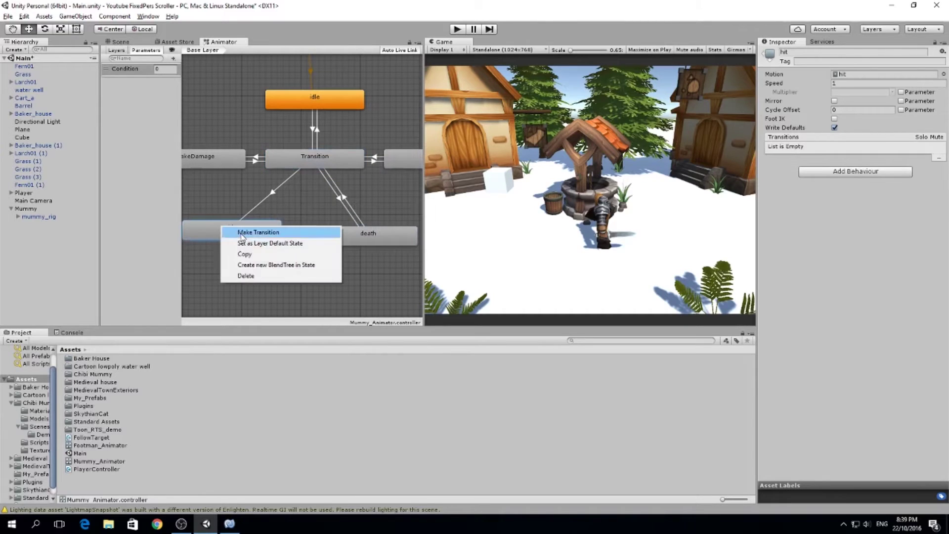
- Create a transition from hit to Transition with the condition that Condition is NotEqual to 2
{"action": "left_click", "coordinate": [291, 164]}
{"action": "left_click", "coordinate": [277, 202]}
{"action": "left_click", "coordinate": [927, 173]}
{"action": "left_click", "coordinate": [880, 162]}
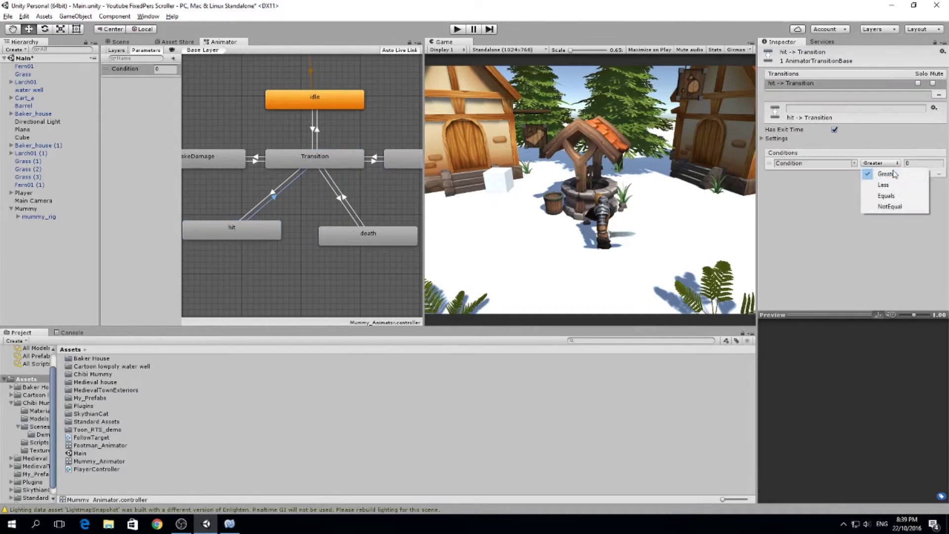
{"action": "left_click", "coordinate": [885, 204]}
{"action": "left_click", "coordinate": [928, 161]}
{"action": "left_click", "coordinate": [880, 163]}
{"action": "left_click", "coordinate": [884, 207]}
{"action": "left_click", "coordinate": [921, 163]}
{"action": "type", "text": "2"}
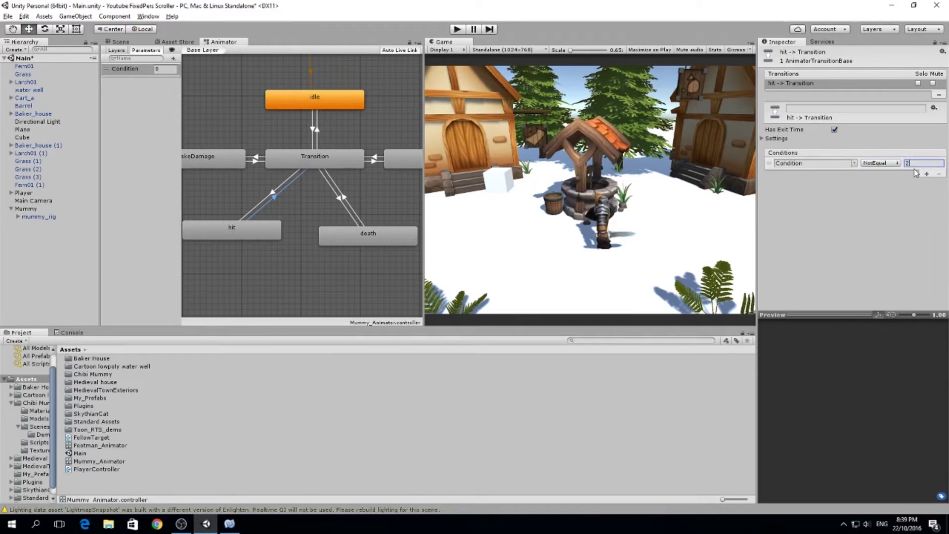
- Give the transition from Transition to hit the condition that Condition Equals 2
{"action": "left_click", "coordinate": [272, 194]}
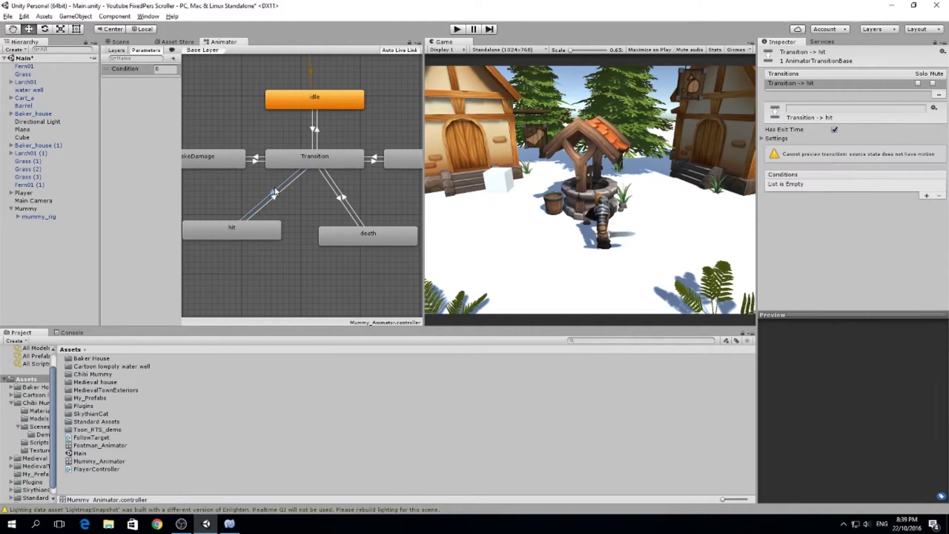
{"action": "left_click", "coordinate": [927, 196]}
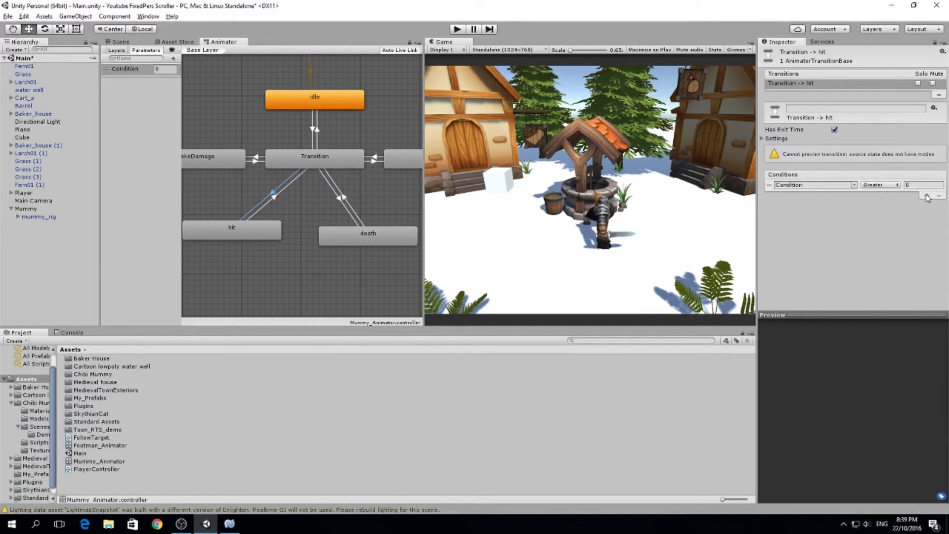
{"action": "left_click", "coordinate": [885, 184]}
{"action": "left_click", "coordinate": [886, 217]}
{"action": "left_click", "coordinate": [921, 184]}
{"action": "type", "text": "2"}
- Rearrange the state nodes around Transition so takeDamage sits below it beside death and hit sits opposite walk, and save the scene
{"action": "middle_click_drag", "start_coordinate": [239, 175], "coordinate": [290, 188]}
{"action": "left_click", "coordinate": [299, 216]}
{"action": "left_click_drag", "start_coordinate": [259, 177], "coordinate": [300, 284]}
{"action": "left_click_drag", "start_coordinate": [276, 243], "coordinate": [230, 165]}
{"action": "left_click_drag", "start_coordinate": [300, 283], "coordinate": [298, 248]}
{"action": "middle_click_drag", "start_coordinate": [342, 229], "coordinate": [222, 227]}
{"action": "left_click_drag", "start_coordinate": [380, 170], "coordinate": [386, 158]}
{"action": "middle_click_drag", "start_coordinate": [278, 203], "coordinate": [401, 197]}
{"action": "mouse_move", "coordinate": [336, 200]}
{"action": "middle_mouse_down"}
{"action": "mouse_move", "coordinate": [314, 177]}
{"action": "mouse_move", "coordinate": [283, 169]}
{"action": "mouse_move", "coordinate": [322, 205]}
{"action": "middle_mouse_up"}
{"action": "key", "text": "ctrl+s"}
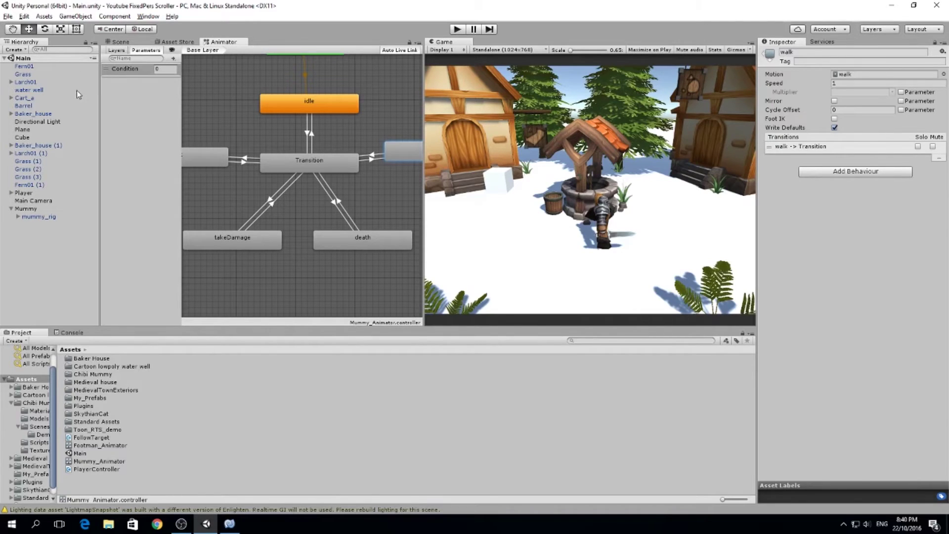
- Create a new script named EnemyController and add it as a component to the Mummy object
{"action": "left_click", "coordinate": [28, 209]}
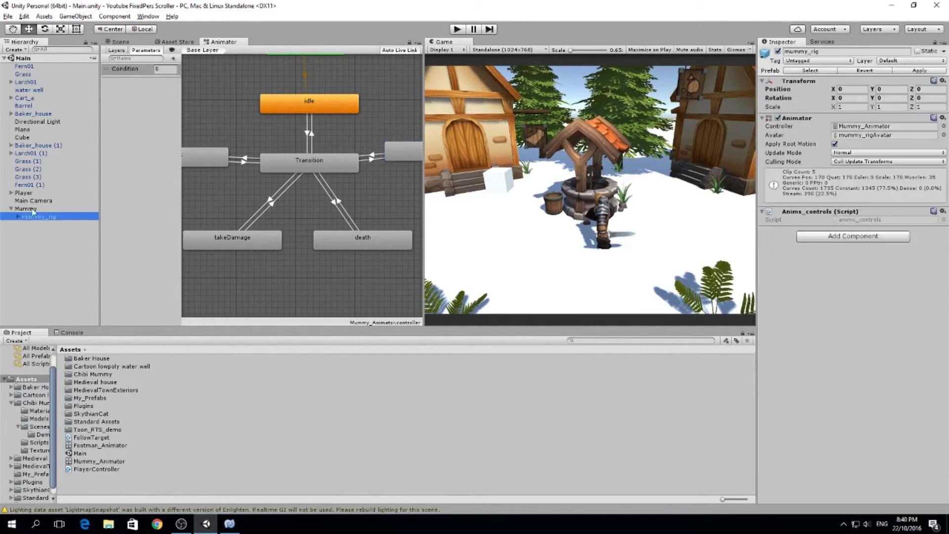
{"action": "left_click", "coordinate": [879, 115]}
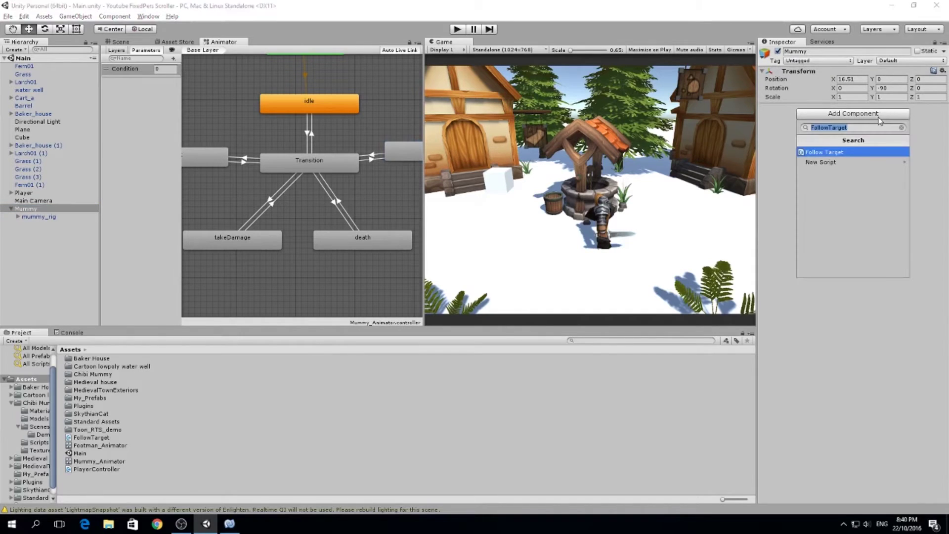
{"action": "type", "text": "Enemy"}
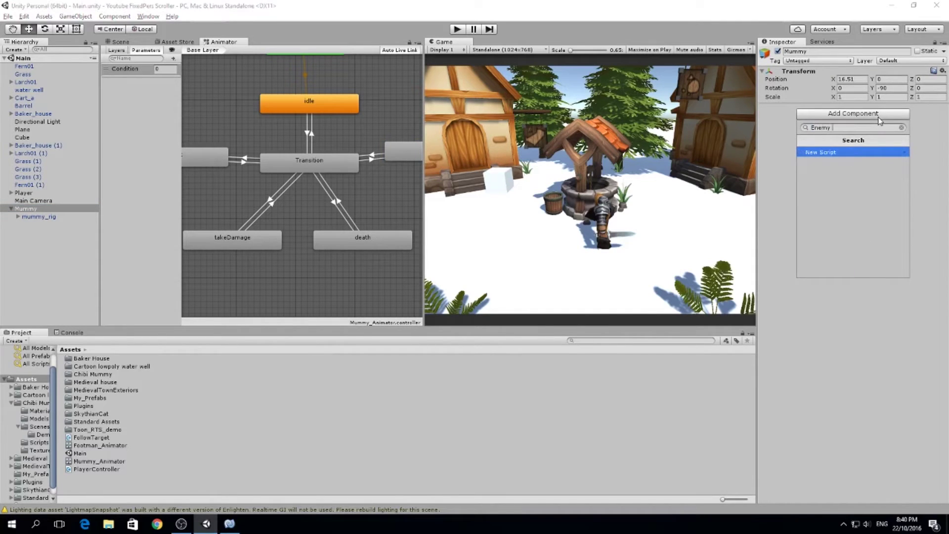
{"action": "type", "text": "Controller"}
{"action": "key", "text": "Return"}
{"action": "key", "text": "Return"}
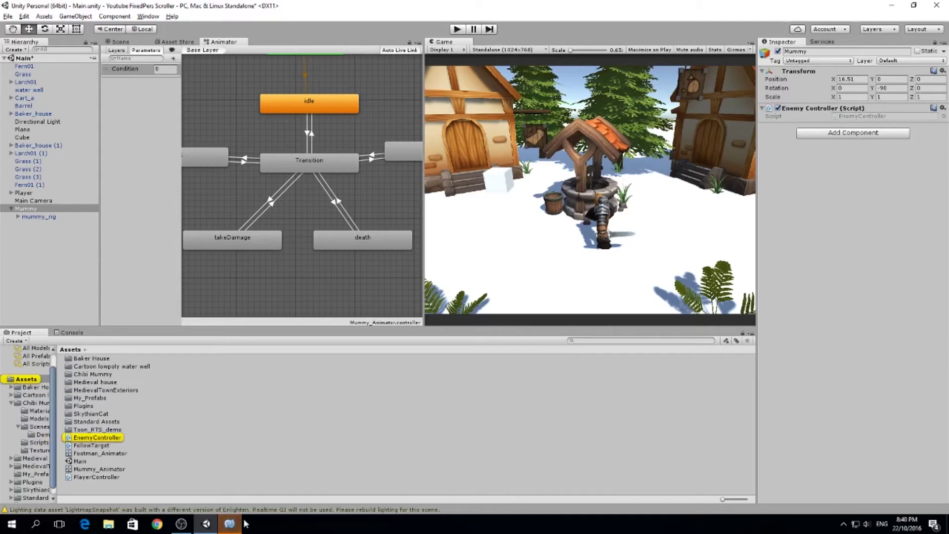
- Switch to MonoDevelop, declare a public Animator variable named anim in the EnemyController class, and save the script
{"action": "left_click", "coordinate": [229, 525]}
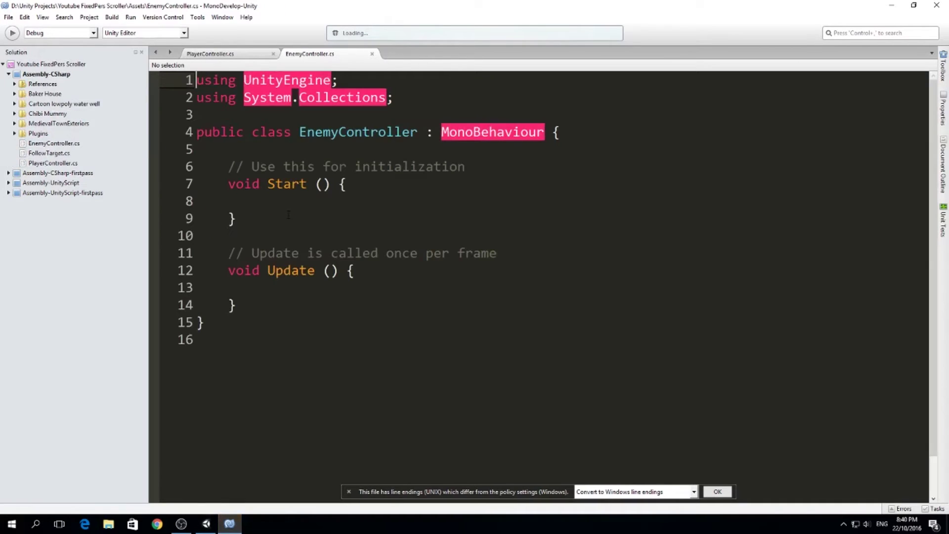
{"action": "left_click", "coordinate": [227, 148]}
{"action": "key", "text": "Return"}
{"action": "key", "text": "Return"}
{"action": "key", "text": "Up"}
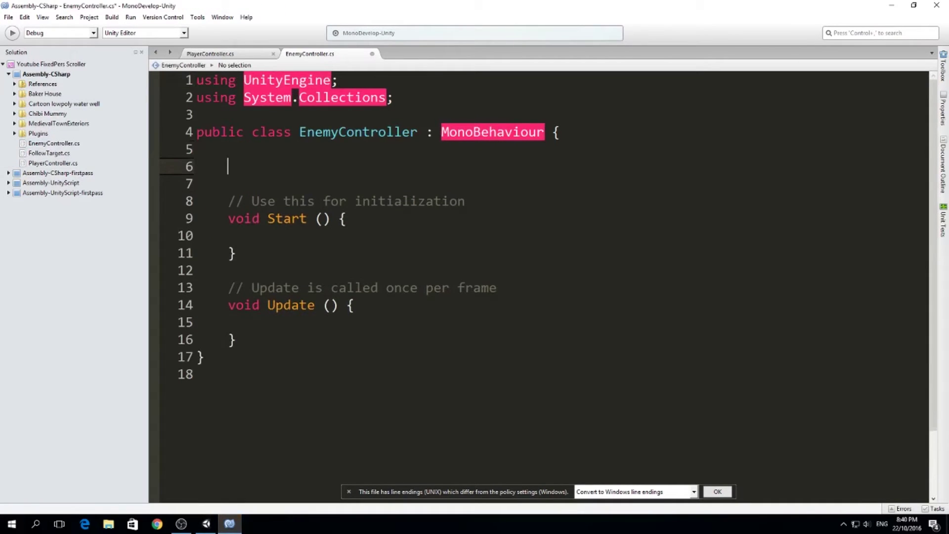
{"action": "type", "text": "public Animator a"}
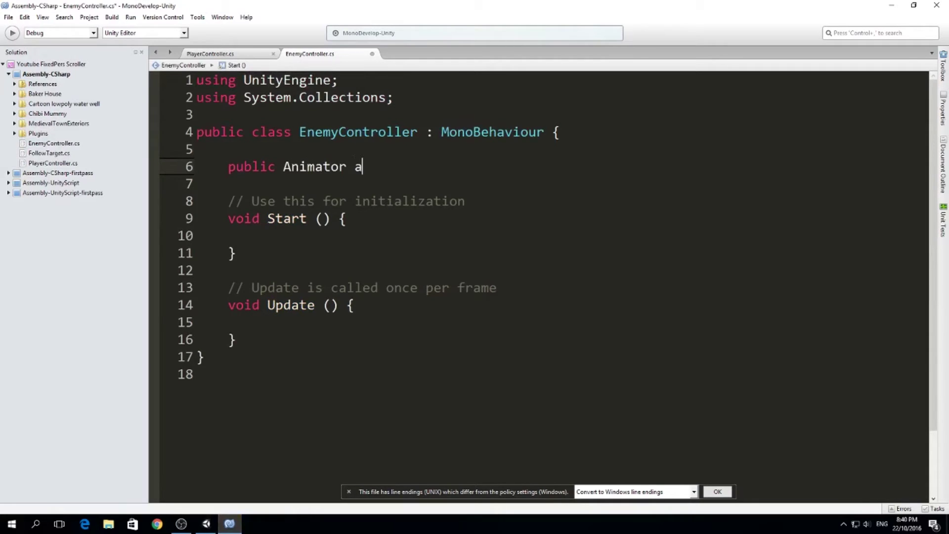
{"action": "type", "text": "nim;"}
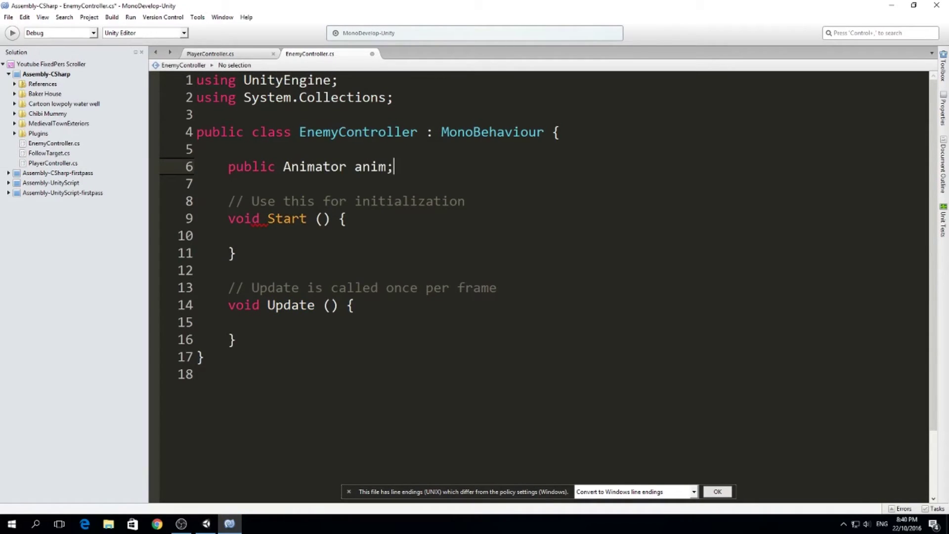
{"action": "key", "text": "ctrl+s"}
- Add an empty public void method named GetHit below the Update method and save the script
{"action": "left_click", "coordinate": [256, 339]}
{"action": "key", "text": "Return"}
{"action": "key", "text": "Return"}
{"action": "type", "text": "py"}
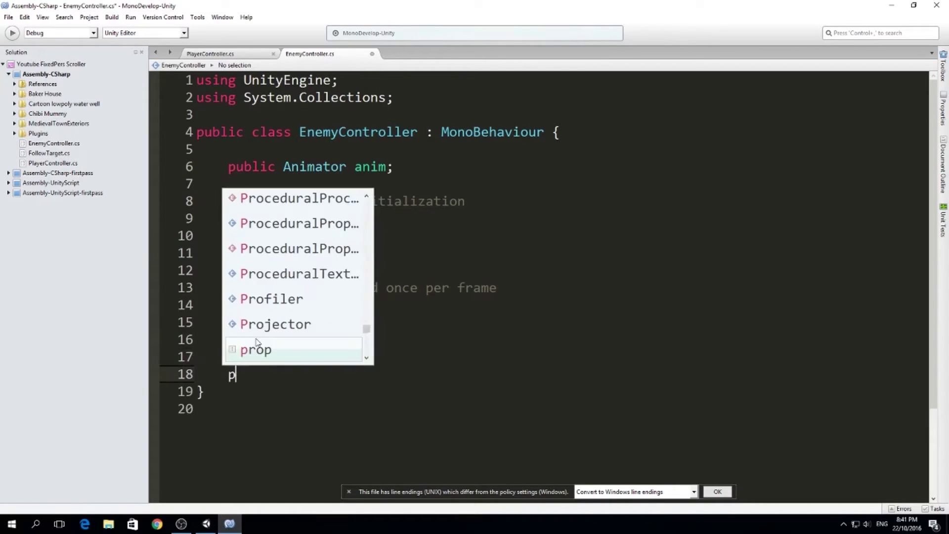
{"action": "key", "text": "BackSpace"}
{"action": "type", "text": "ublic void GetHit(){"}
{"action": "key", "text": "Return"}
{"action": "key", "text": "ctrl+s"}
- Declare the public float variables health and expGranted below anim and save the script
{"action": "left_click", "coordinate": [416, 170]}
{"action": "key", "text": "Return"}
{"action": "type", "text": "public float Health"}
{"action": "key", "text": "ctrl+BackSpace"}
{"action": "type", "text": "health"}
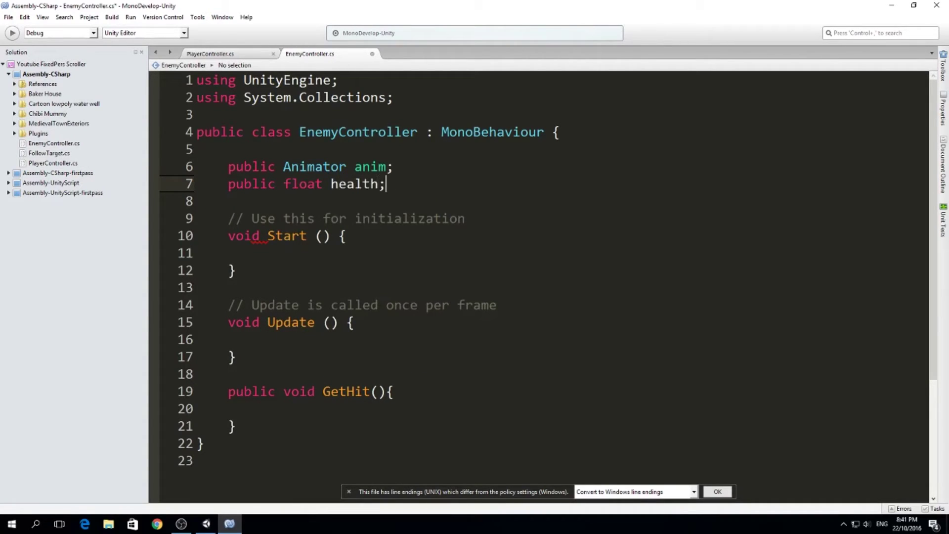
{"action": "type", "text": ";"}
{"action": "key", "text": "Return"}
{"action": "type", "text": "p"}
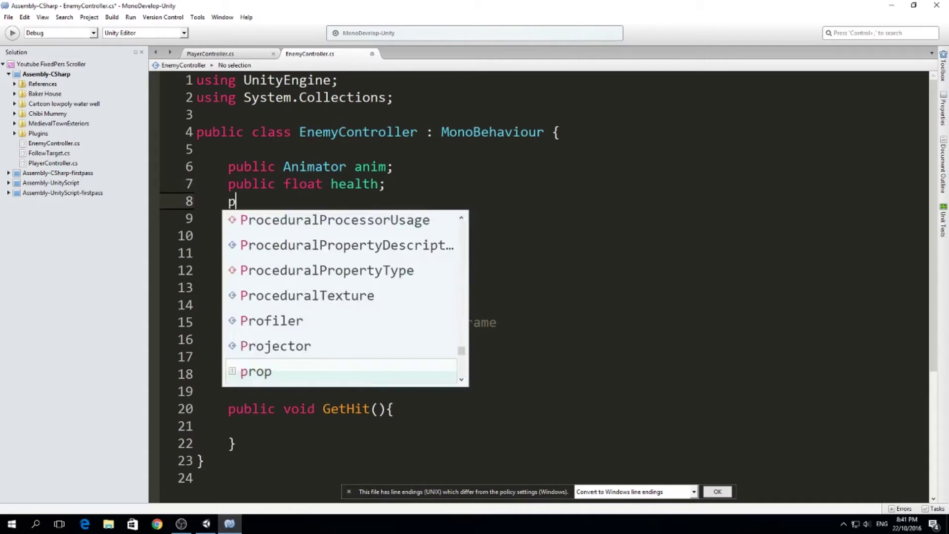
{"action": "type", "text": "ublic float exp"}
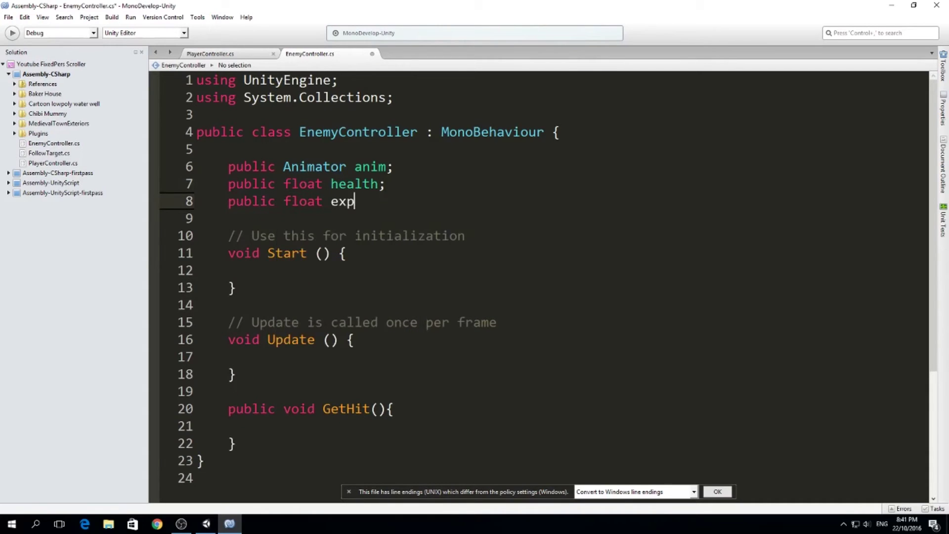
{"action": "type", "text": "Granted;"}
{"action": "key", "text": "ctrl+s"}
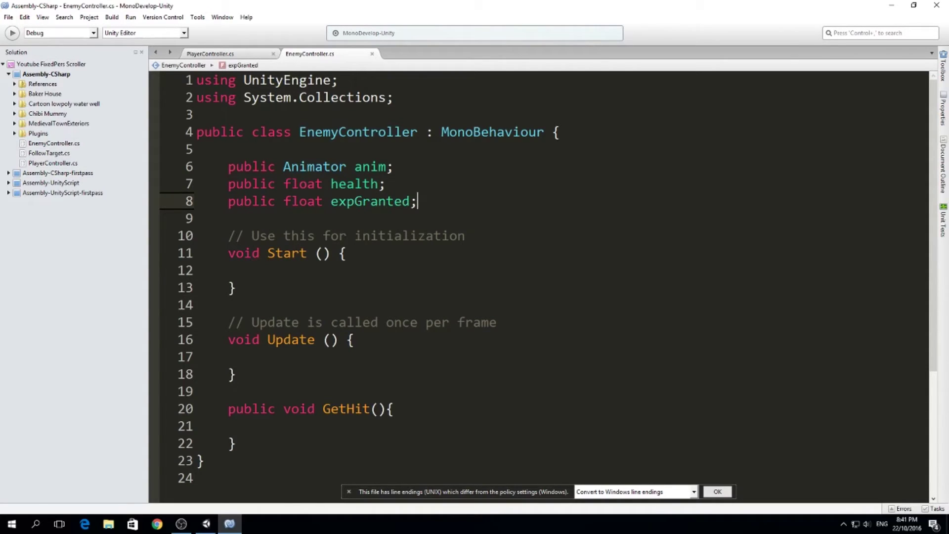
- Declare the public float variables atkDmg, atkSpd and moveSpeed below expGranted and save the script
{"action": "key", "text": "Return"}
{"action": "type", "text": "publ"}
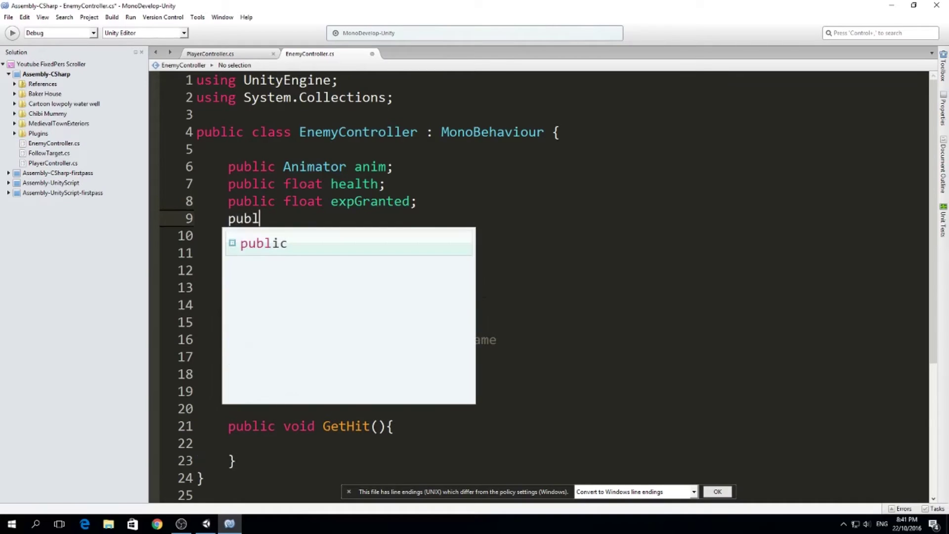
{"action": "type", "text": "ic float atkDmg;"}
{"action": "key", "text": "Return"}
{"action": "type", "text": "public float atkSpd;"}
{"action": "key", "text": "ctrl+s"}
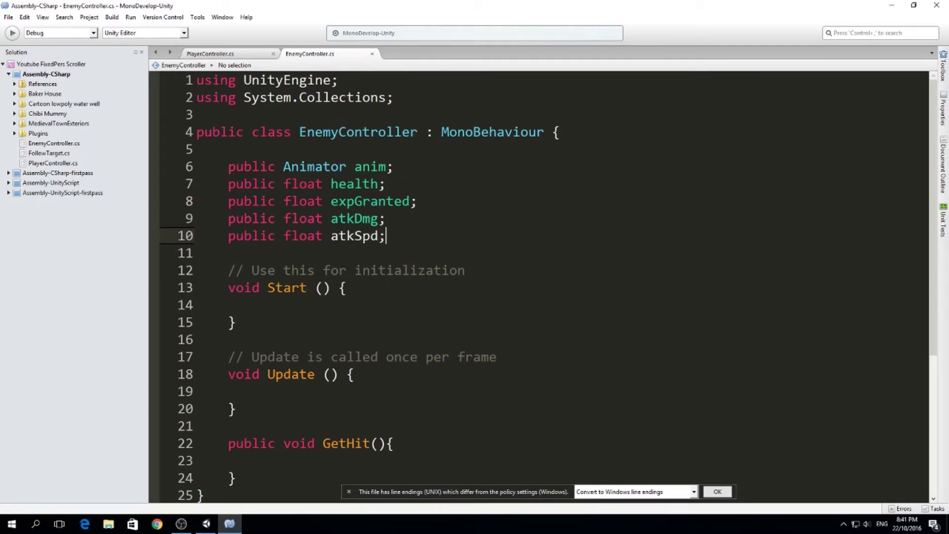
{"action": "key", "text": "Return"}
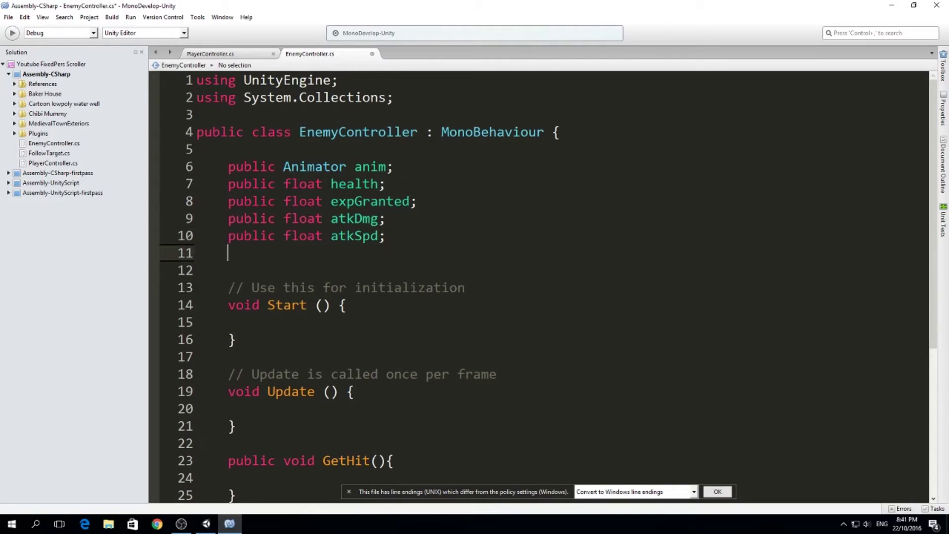
{"action": "type", "text": "public fl"}
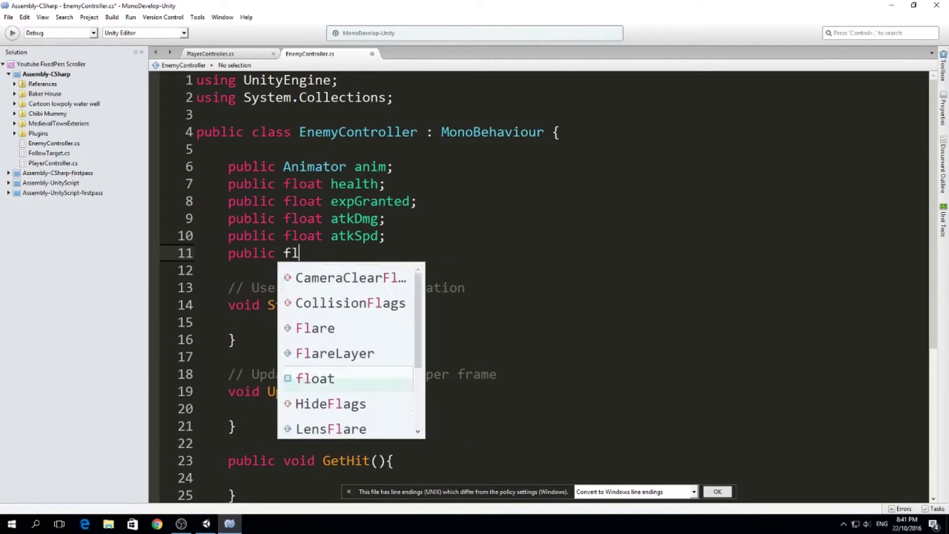
{"action": "type", "text": "oat moveSpeed;"}
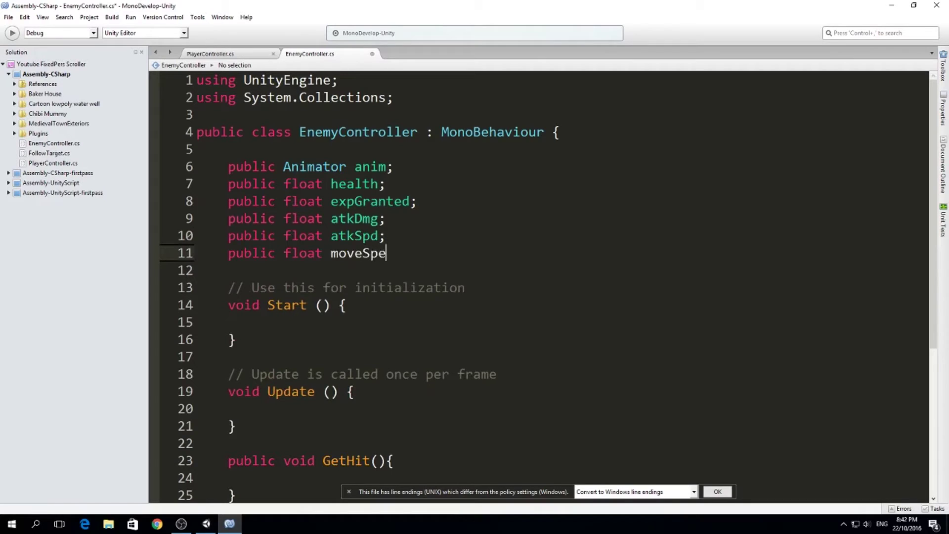
{"action": "key", "text": "ctrl+s"}
- Rename the variables atkSpd to atkSpeed and atkDmg to atkDamage, and save the script
{"action": "key", "text": "Left"}
{"action": "key", "text": "Left"}
{"action": "key", "text": "Up"}
{"action": "key", "text": "Left"}
{"action": "key", "text": "Left"}
{"action": "type", "text": "ee"}
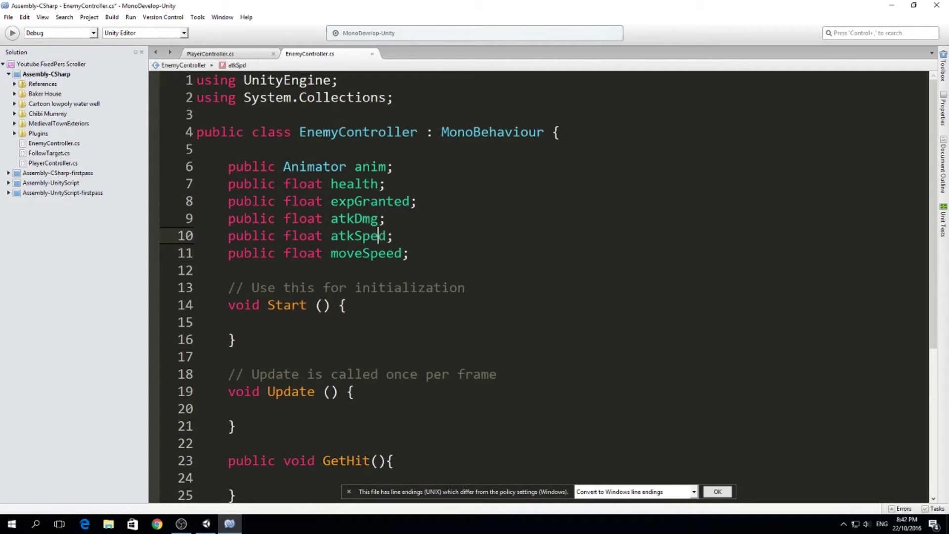
{"action": "key", "text": "Up"}
{"action": "key", "text": "Left"}
{"action": "key", "text": "Left"}
{"action": "key", "text": "Left"}
{"action": "type", "text": "a"}
{"action": "key", "text": "Right"}
{"action": "type", "text": "a"}
{"action": "key", "text": "Right"}
{"action": "type", "text": "e"}
{"action": "key", "text": "Down"}
{"action": "key", "text": "Down"}
{"action": "key", "text": "End"}
{"action": "key", "text": "ctrl+s"}
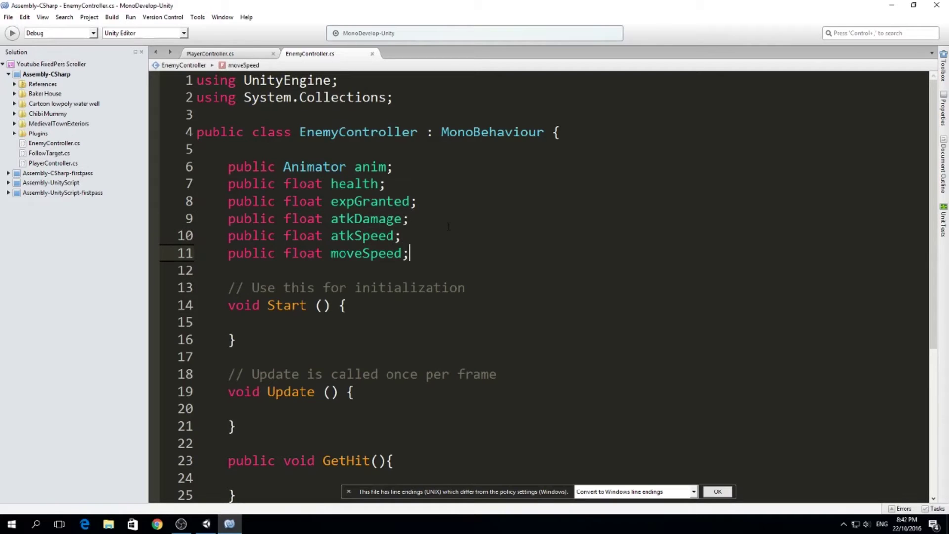
- Rename the health variable to totalHealth
{"action": "left_click", "coordinate": [403, 186]}
{"action": "key", "text": "Left"}
{"action": "key", "text": "Left"}
{"action": "key", "text": "Left"}
{"action": "key", "text": "Left"}
{"action": "key", "text": "Left"}
{"action": "key", "text": "BackSpace"}
{"action": "type", "text": "totalH"}
- Declare a public float variable named currentHealth below totalHealth and save the script
{"action": "key", "text": "End"}
{"action": "key", "text": "Return"}
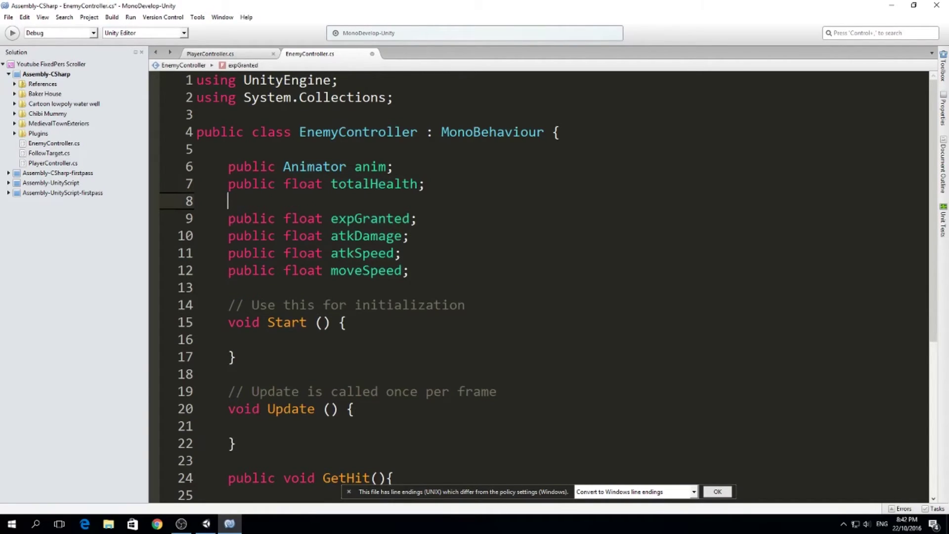
{"action": "type", "text": "public flo"}
{"action": "key", "text": "BackSpace"}
{"action": "type", "text": "loat currentHealth;"}
{"action": "key", "text": "ctrl+s"}
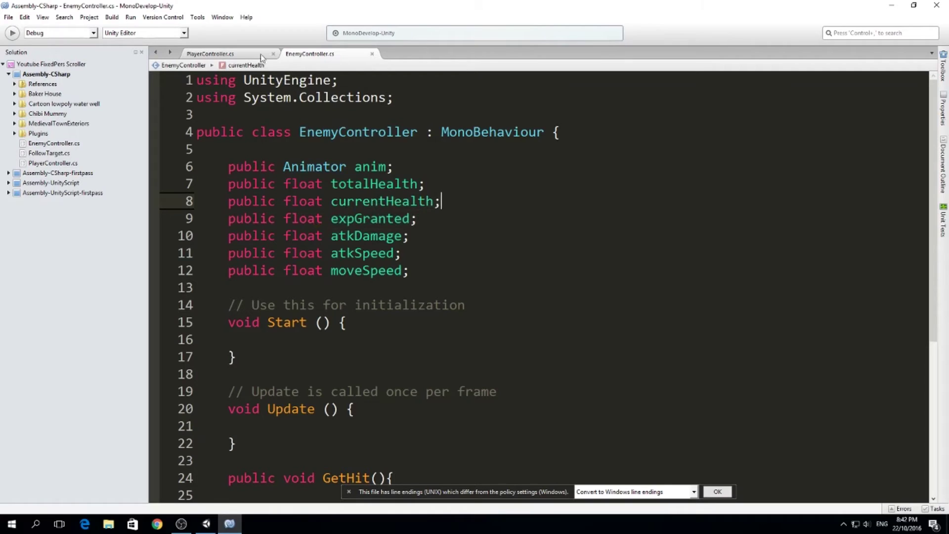
- Switch to Unity, assign mummy_rig to the Anim field of the Mummy's Enemy Controller, and play the scene
{"action": "left_click", "coordinate": [206, 516]}
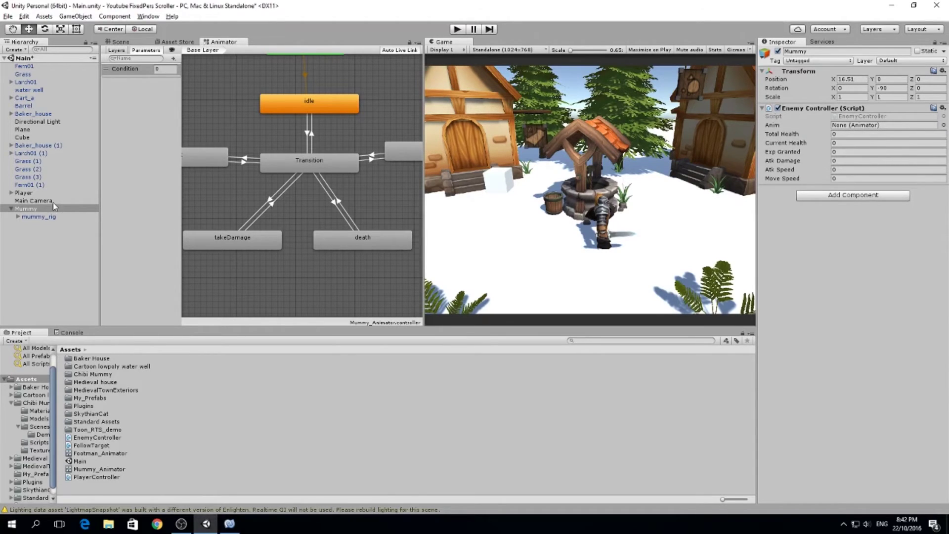
{"action": "mouse_move", "coordinate": [34, 220]}
{"action": "left_mouse_down"}
{"action": "mouse_move", "coordinate": [796, 179]}
{"action": "mouse_move", "coordinate": [870, 121]}
{"action": "mouse_move", "coordinate": [868, 130]}
{"action": "left_mouse_up"}
{"action": "left_click", "coordinate": [458, 31]}
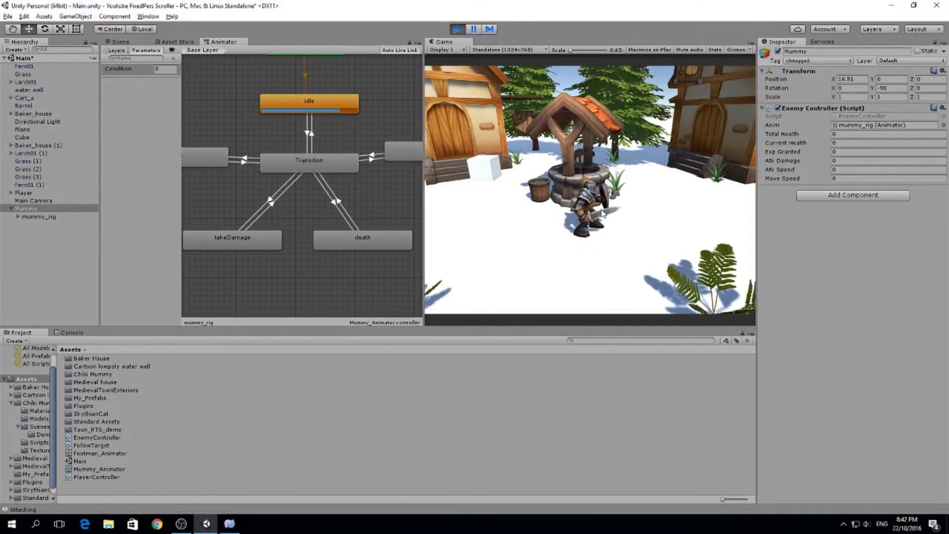
- Walk the player up to the mummy and test its animations by setting the Condition parameter to 1, 2, 3 and 4 in turn
{"action": "key", "text": "d"}
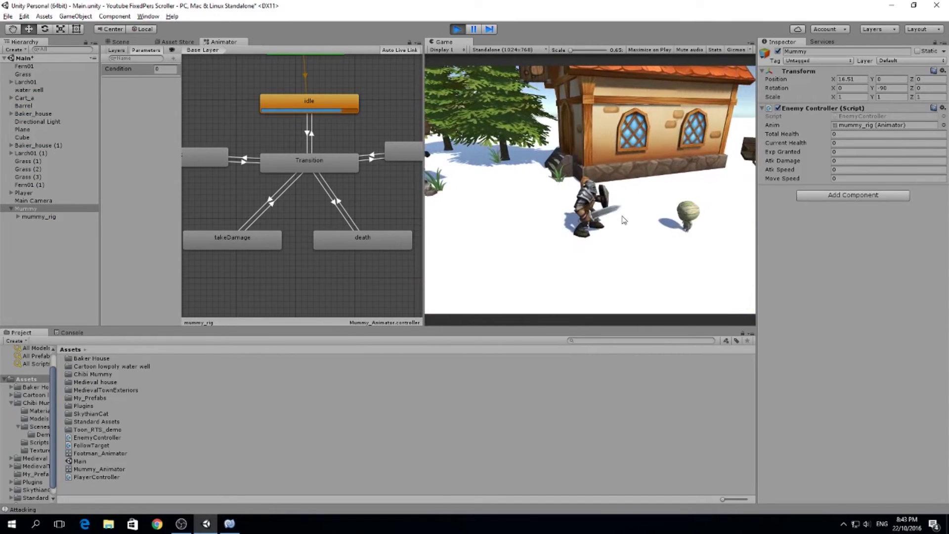
{"action": "key", "text": "d"}
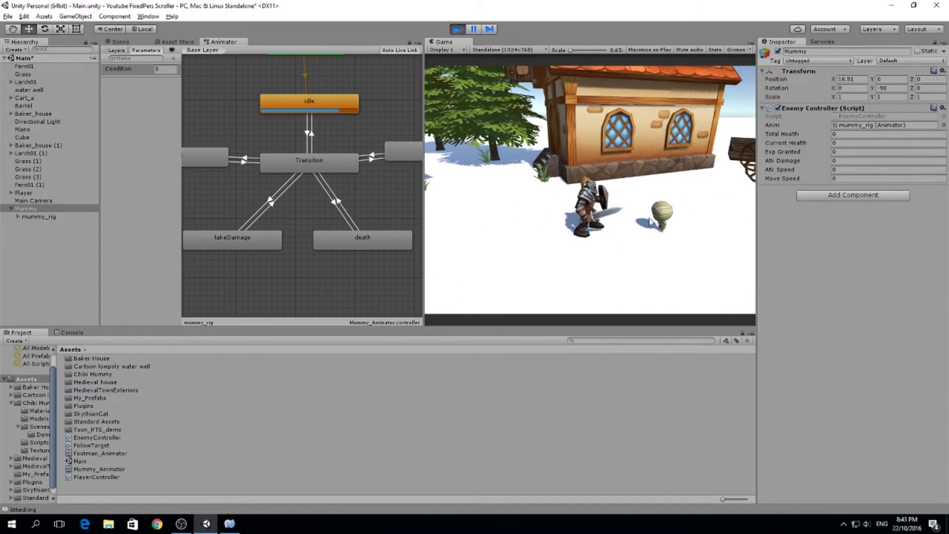
{"action": "middle_click_drag", "start_coordinate": [270, 131], "coordinate": [263, 102]}
{"action": "left_click", "coordinate": [175, 69]}
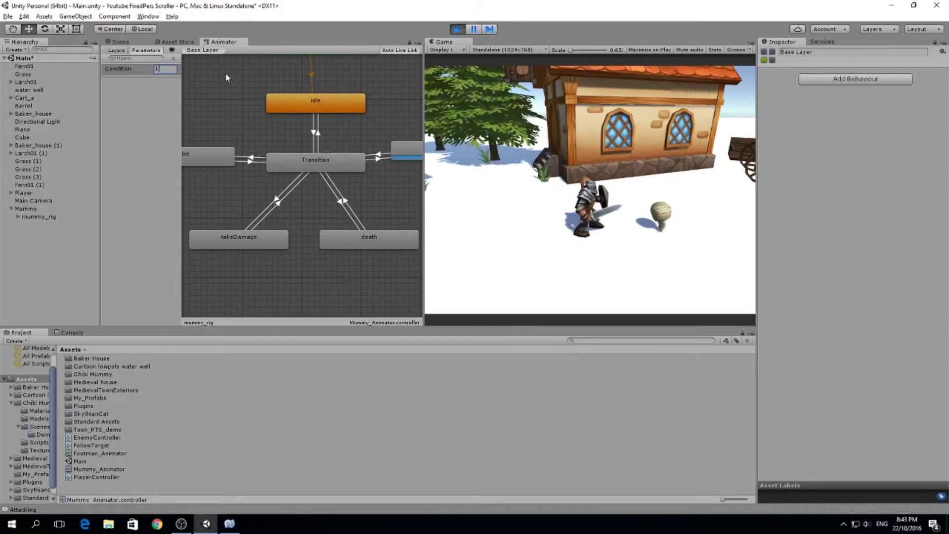
{"action": "type", "text": "2"}
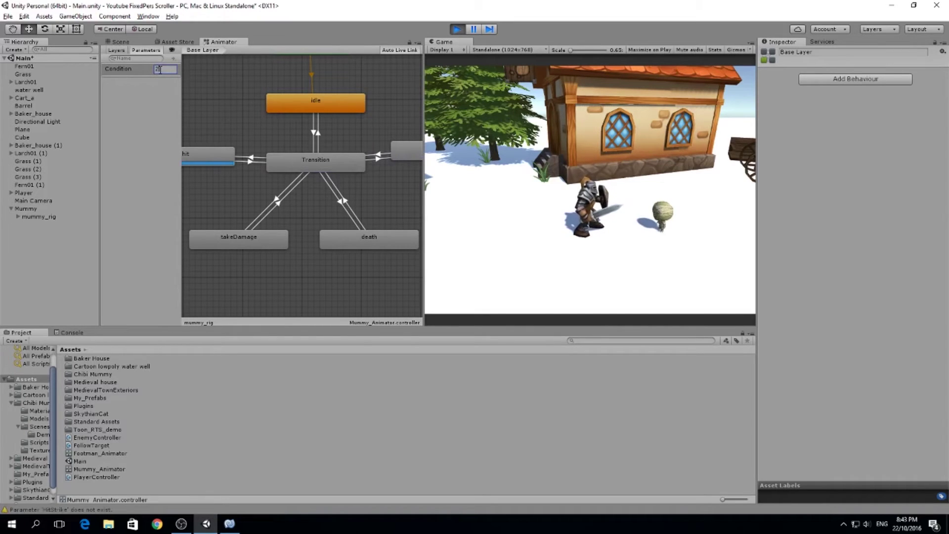
{"action": "key", "text": "BackSpace"}
{"action": "type", "text": "2"}
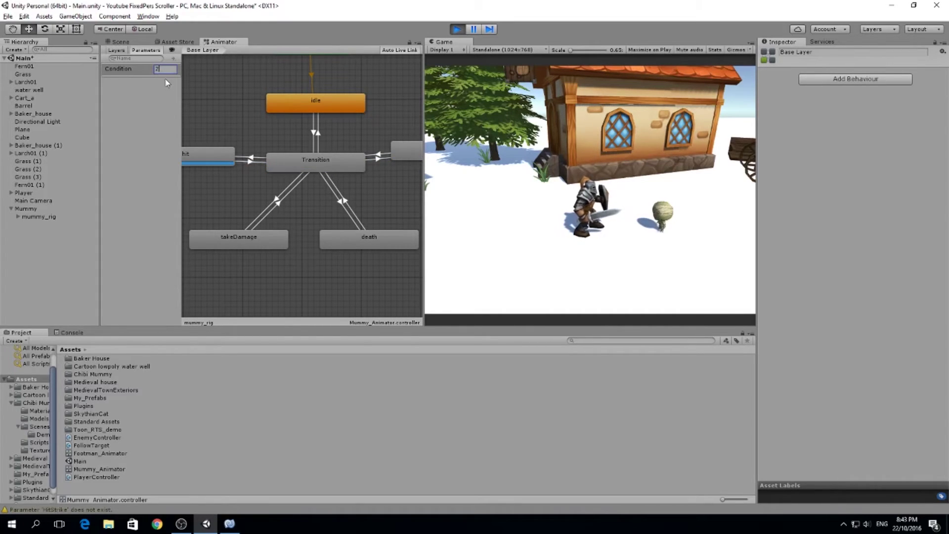
{"action": "type", "text": "3"}
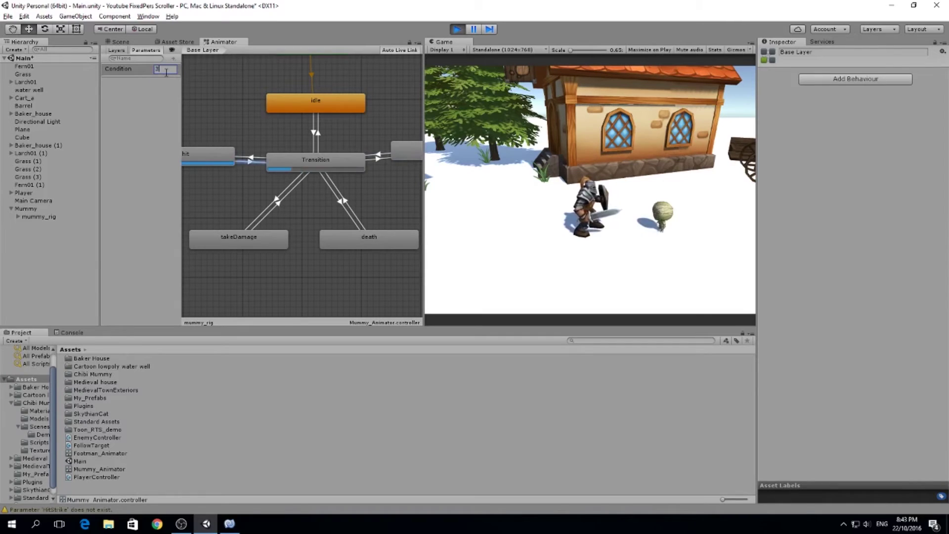
{"action": "type", "text": "4"}
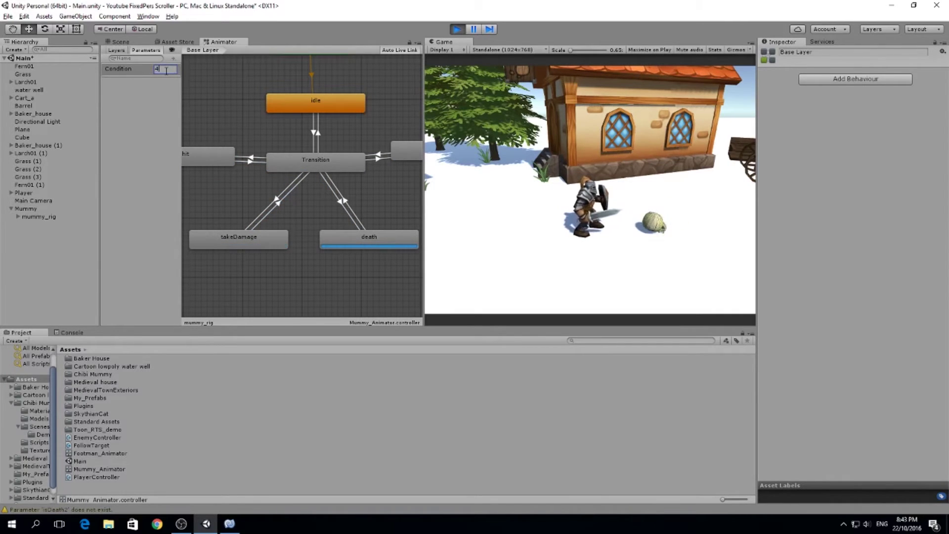
- Stop playing, save the scene and switch to the EnemyController script in MonoDevelop
{"action": "left_click", "coordinate": [457, 29]}
{"action": "key", "text": "ctrl+s"}
{"action": "key", "text": "alt+Tab"}
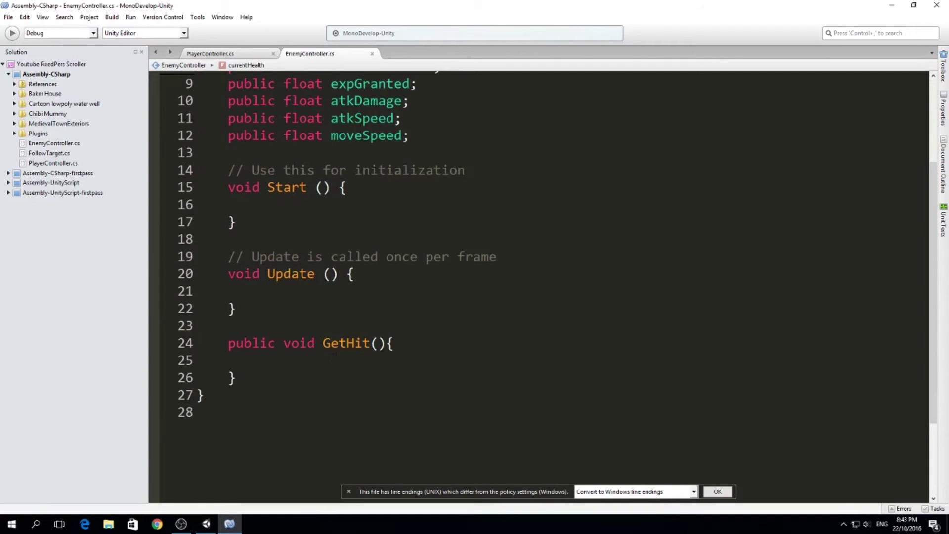
{"action": "scroll", "coordinate": [380, 326], "scroll_direction": "down", "scroll_amount": 3, "text": "ctrl"}
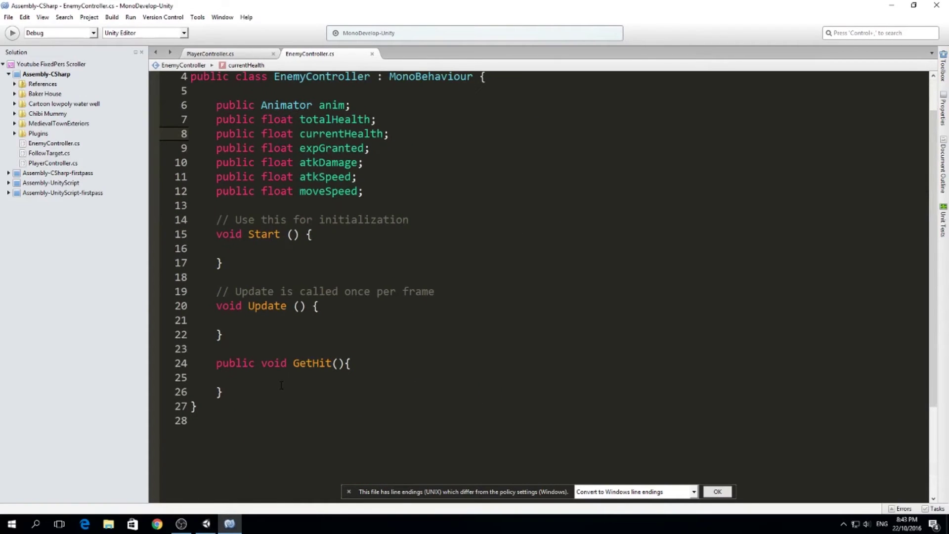
- Add the call anim.SetInteger("Condition", 3); to the body of the GetHit method and save the script
{"action": "left_click", "coordinate": [281, 381]}
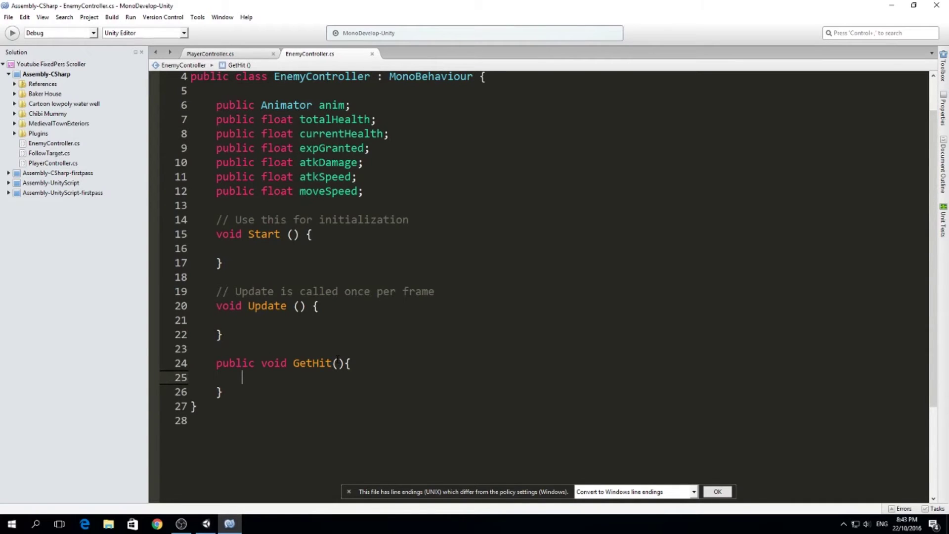
{"action": "type", "text": "s"}
{"action": "key", "text": "BackSpace"}
{"action": "type", "text": "aniu"}
{"action": "key", "text": "BackSpace"}
{"action": "type", "text": "m.set"}
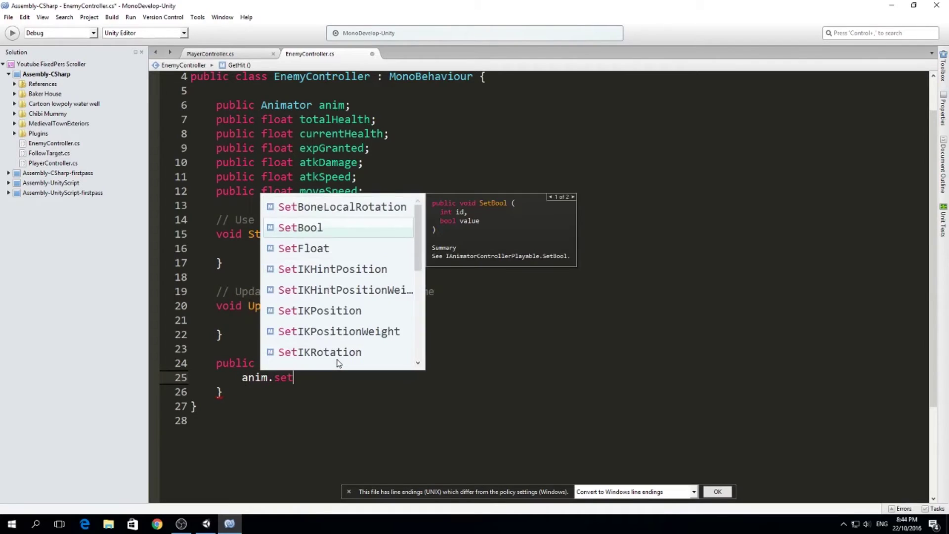
{"action": "type", "text": "cond"}
{"action": "key", "text": "BackSpace"}
{"action": "key", "text": "BackSpace"}
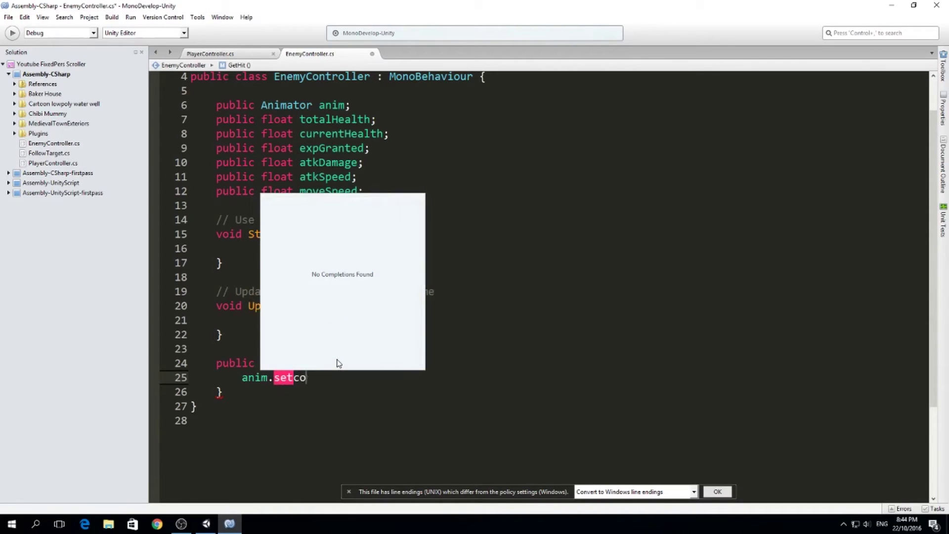
{"action": "key", "text": "BackSpace"}
{"action": "key", "text": "BackSpace"}
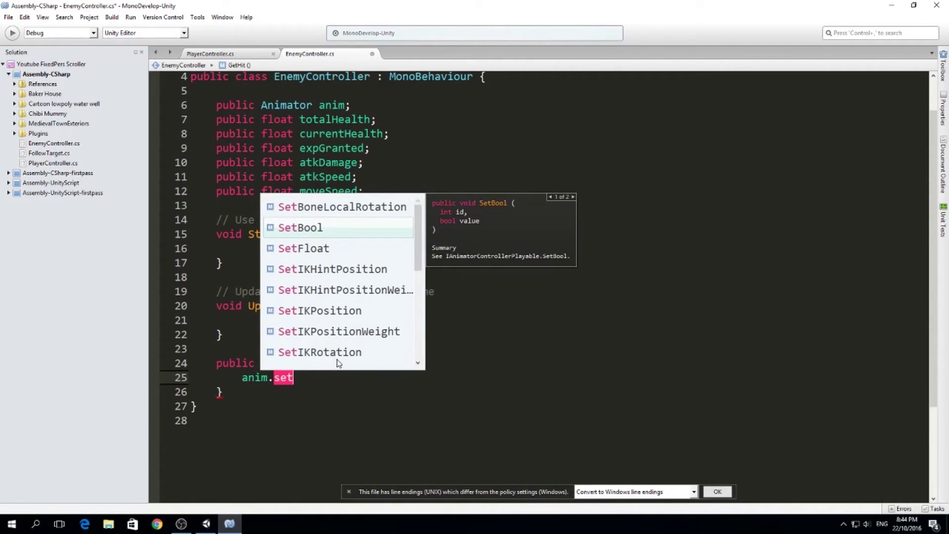
{"action": "type", "text": "i"}
{"action": "key", "text": "Return"}
{"action": "type", "text": "("}
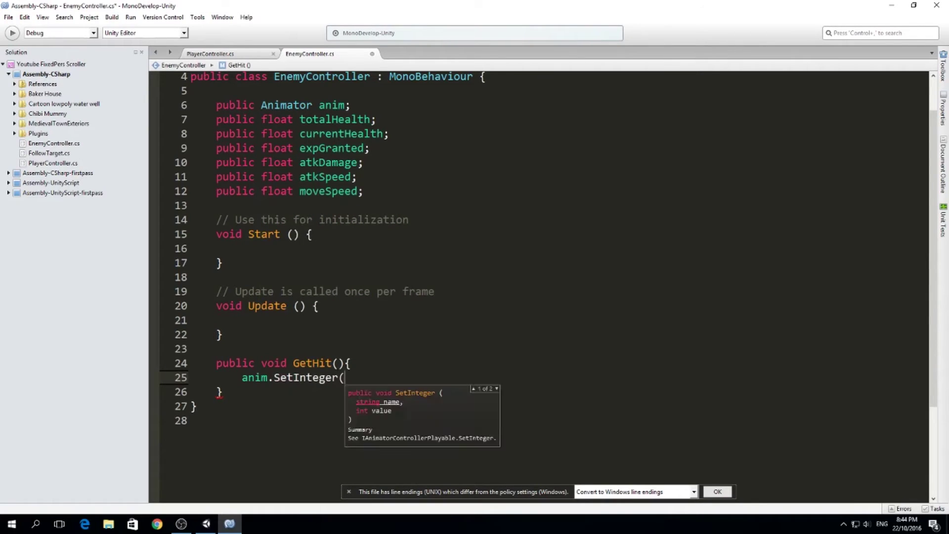
{"action": "type", "text": ");"}
{"action": "type", "text": "\"Condi"}
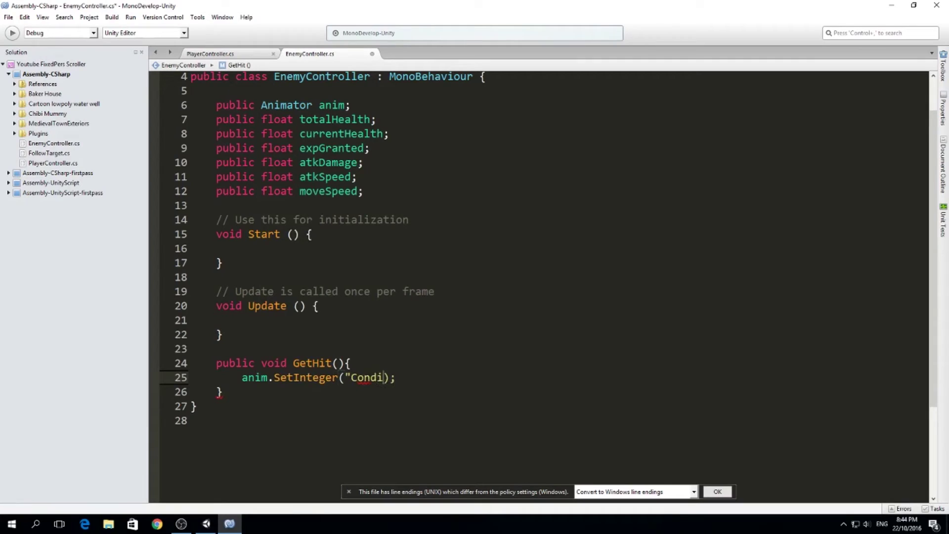
{"action": "type", "text": "tion\", "}
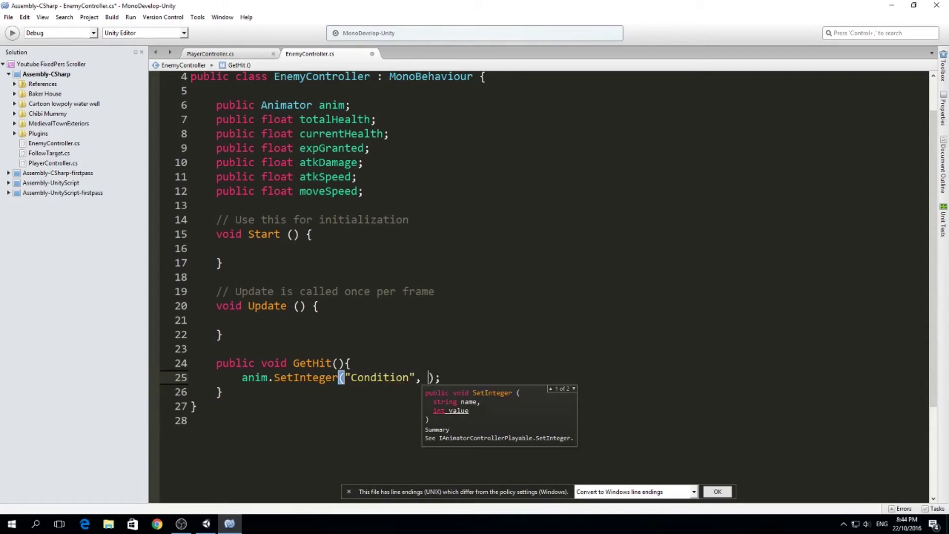
{"action": "type", "text": "3"}
{"action": "key", "text": "ctrl+s"}
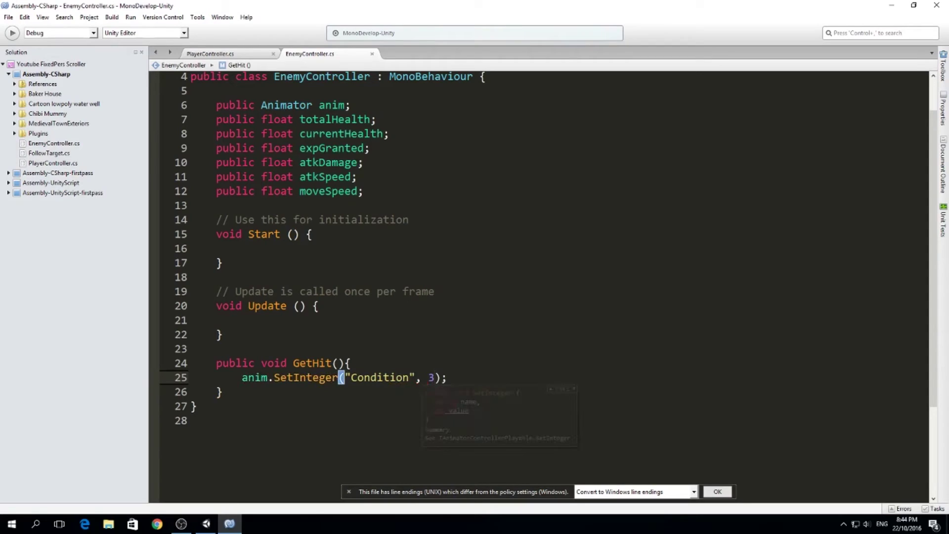
{"action": "key", "text": "Right"}
{"action": "key", "text": "Right"}
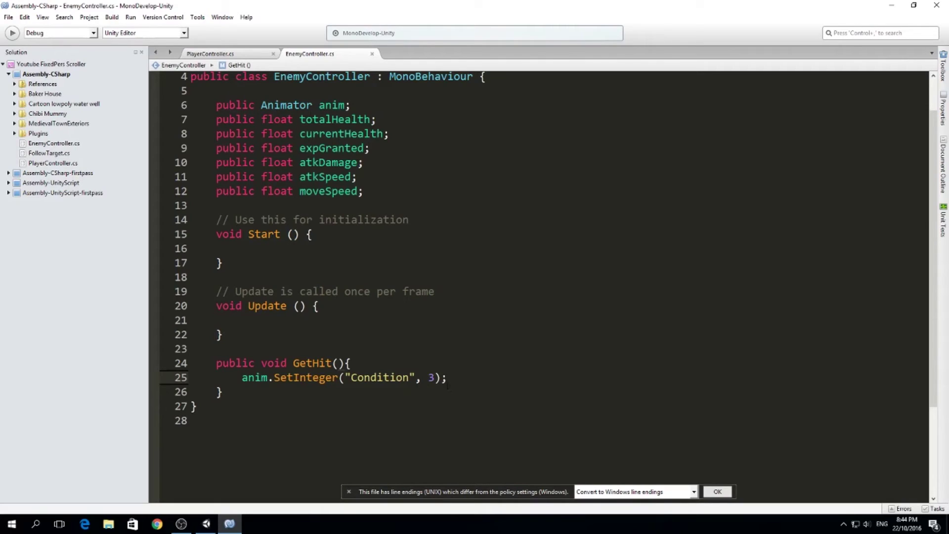
- Declare an IEnumerator method named RecoverFromHit() with an empty body directly below GetHit and save the script
{"action": "left_click", "coordinate": [324, 391]}
{"action": "key", "text": "Return"}
{"action": "type", "text": "Ienu"}
{"action": "key", "text": "Down"}
{"action": "key", "text": "Return"}
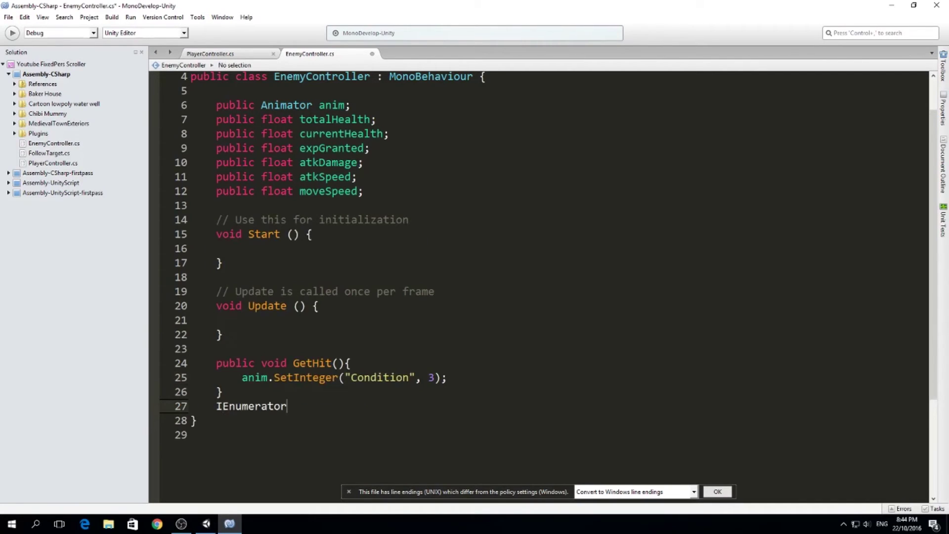
{"action": "type", "text": "RecoverFromHit(){"}
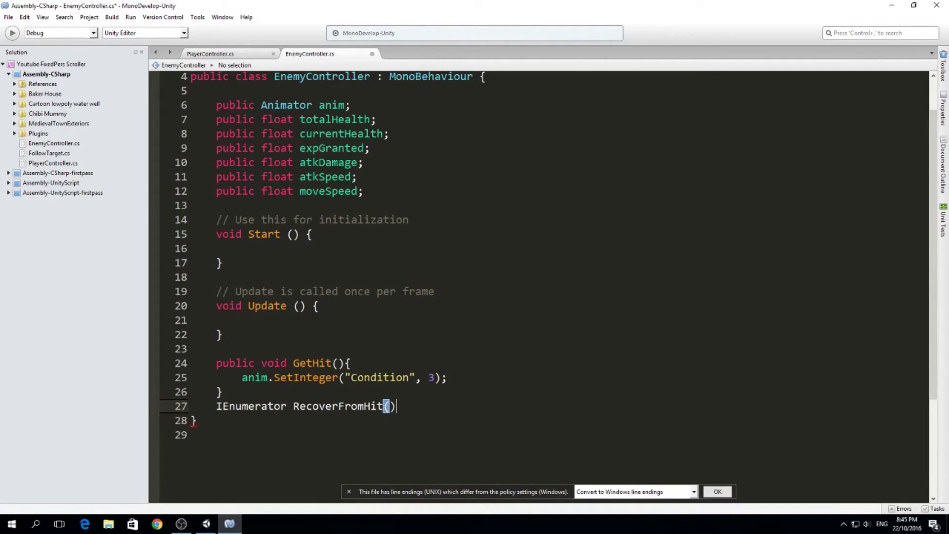
{"action": "key", "text": "Return"}
{"action": "key", "text": "ctrl+s"}
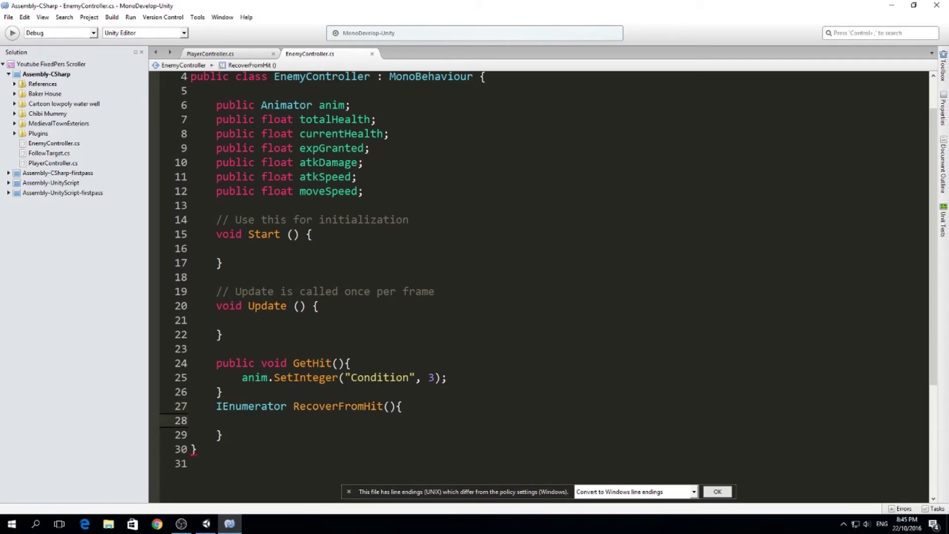
- Add the line yield return new WaitForSeconds(0.1f); inside RecoverFromHit and save the script
{"action": "type", "text": "y"}
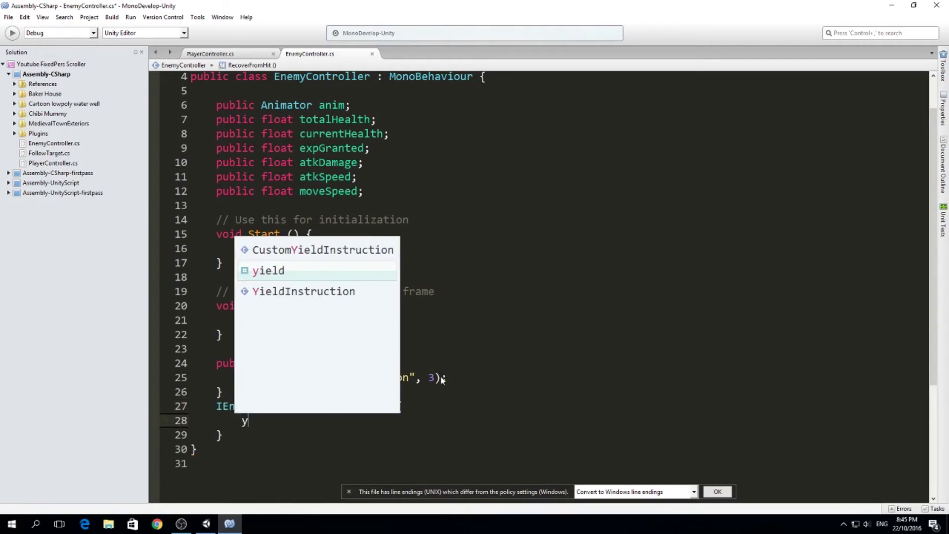
{"action": "type", "text": "ield return new wait"}
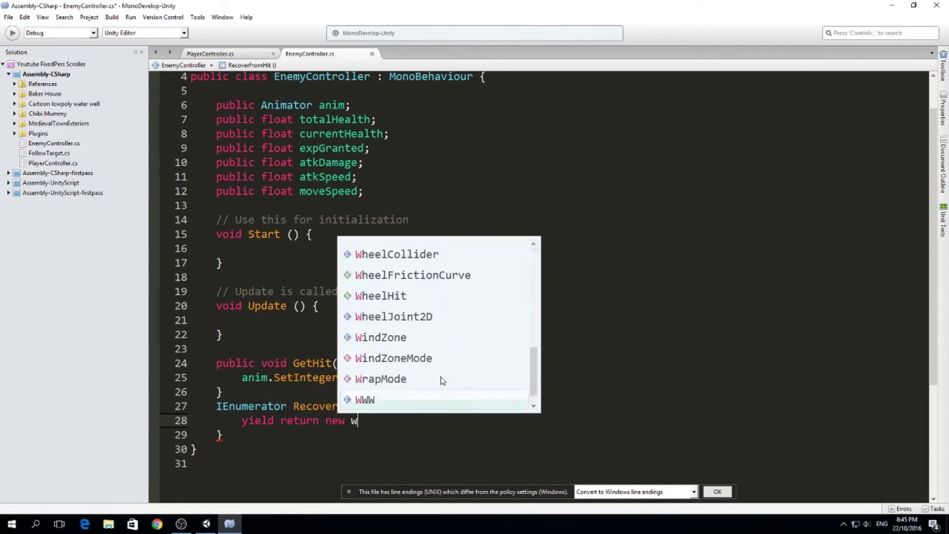
{"action": "key", "text": "Up"}
{"action": "key", "text": "Up"}
{"action": "key", "text": "Return"}
{"action": "type", "text": "();"}
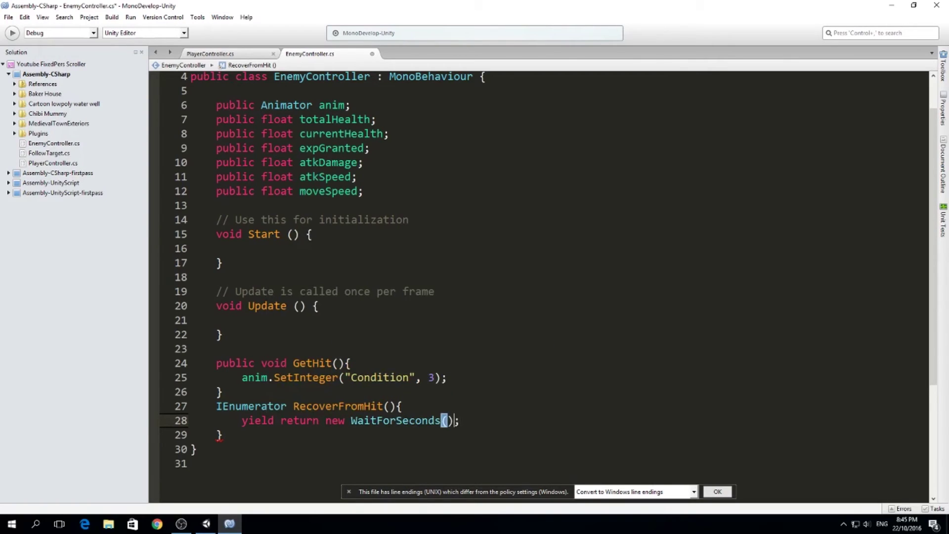
{"action": "type", "text": "0.1"}
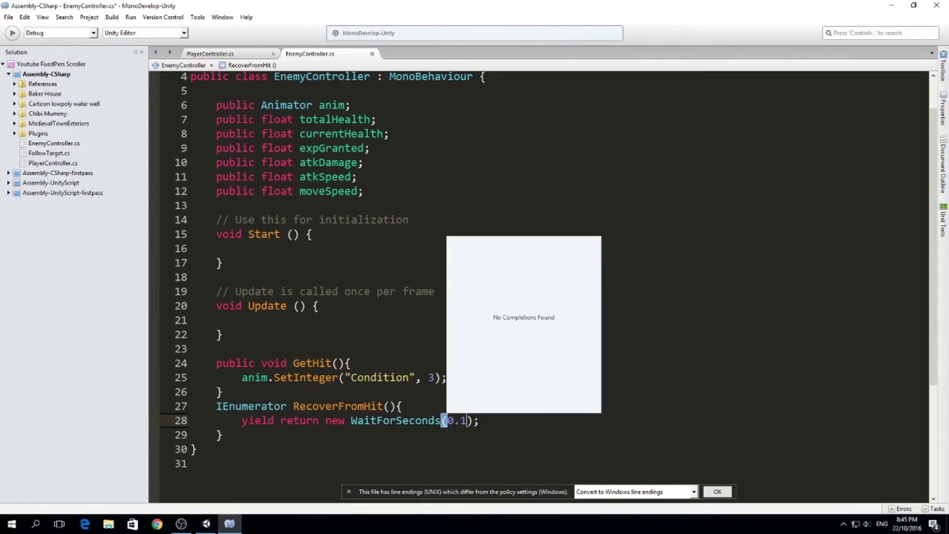
{"action": "type", "text": "f"}
{"action": "key", "text": "ctrl+s"}
{"action": "left_click", "coordinate": [542, 432]}
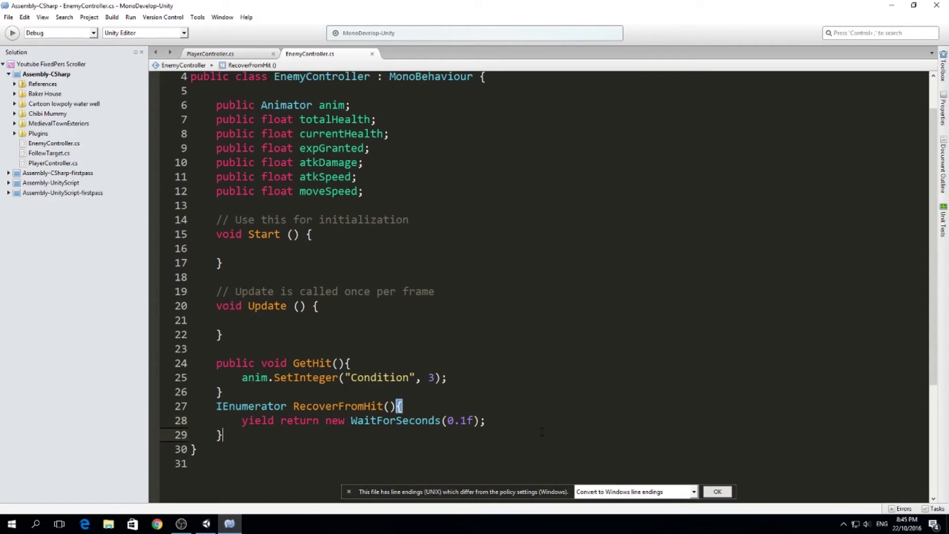
- Copy the SetInteger line from GetHit below the wait in RecoverFromHit, set its Condition value to 0, and save the script
{"action": "left_click", "coordinate": [500, 424]}
{"action": "left_click_drag", "start_coordinate": [242, 377], "coordinate": [446, 378]}
{"action": "left_click", "coordinate": [513, 422]}
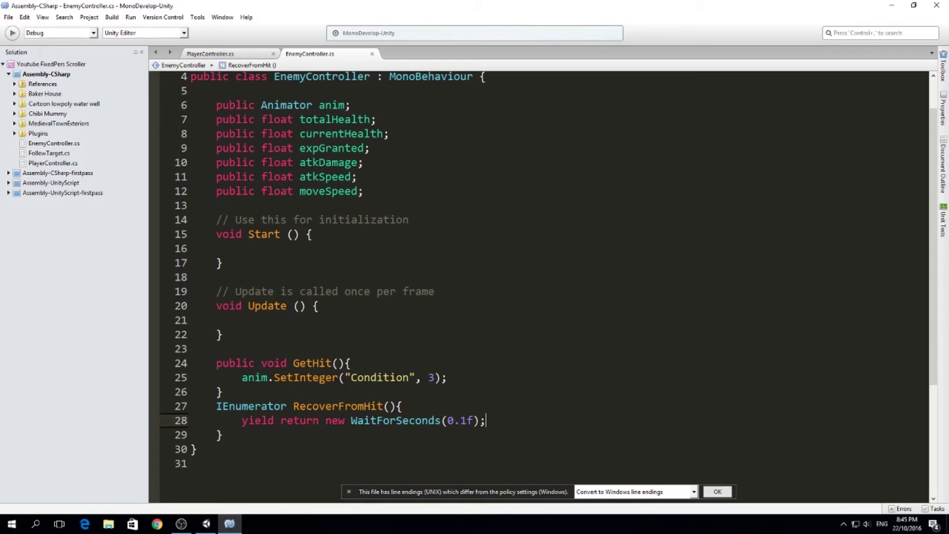
{"action": "key", "text": "Return"}
{"action": "left_click_drag", "start_coordinate": [447, 377], "coordinate": [241, 377]}
{"action": "key", "text": "ctrl+c"}
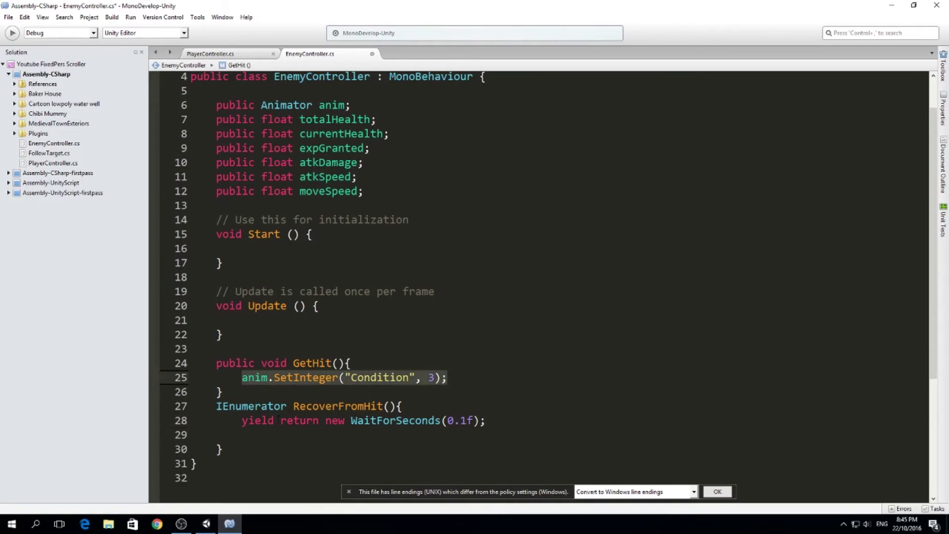
{"action": "left_click", "coordinate": [278, 434]}
{"action": "key", "text": "ctrl+v"}
{"action": "key", "text": "Left"}
{"action": "key", "text": "Left"}
{"action": "key", "text": "BackSpace"}
{"action": "type", "text": "0"}
{"action": "key", "text": "ctrl+s"}
{"action": "left_click_drag", "start_coordinate": [474, 420], "coordinate": [447, 423]}
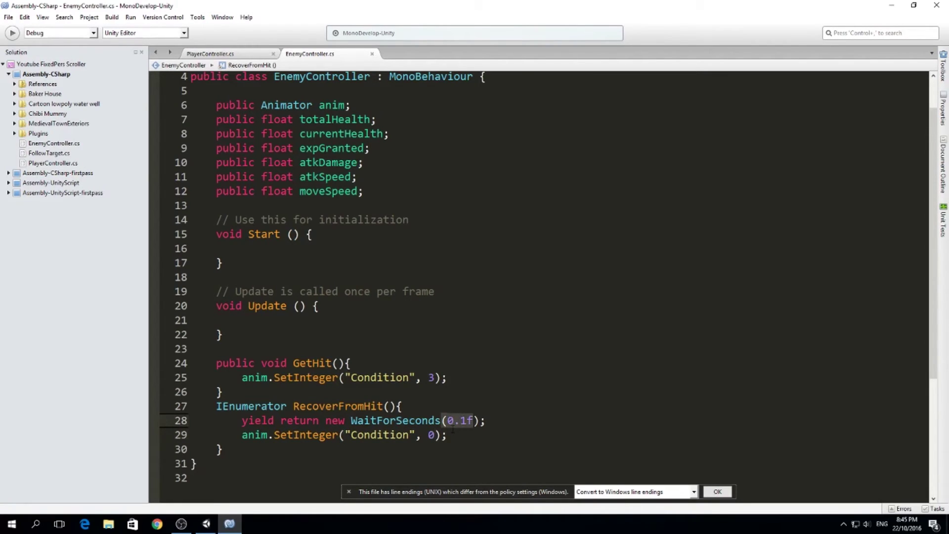
- Switch to Unity and enable Has Exit Time on the takeDamage -> Transition transition
{"action": "key", "text": "alt+Tab"}
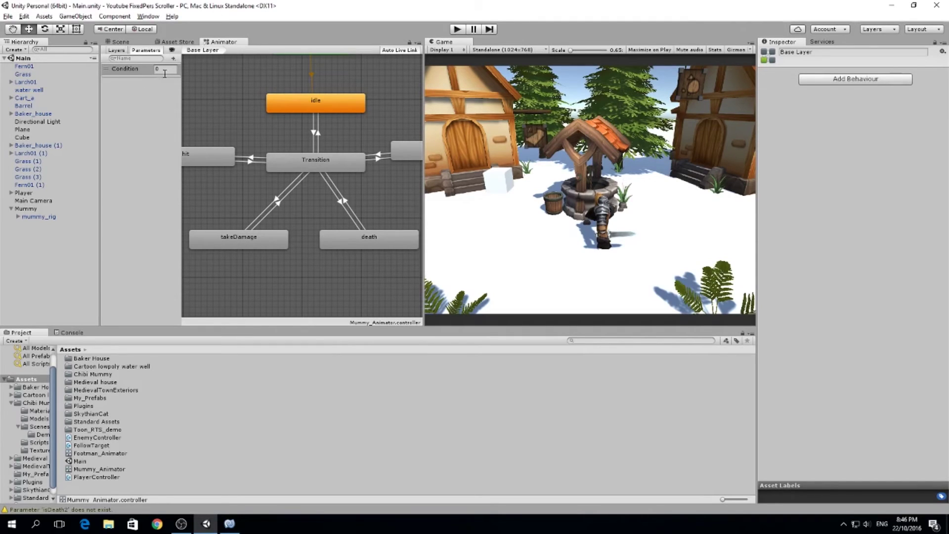
{"action": "left_click", "coordinate": [258, 220]}
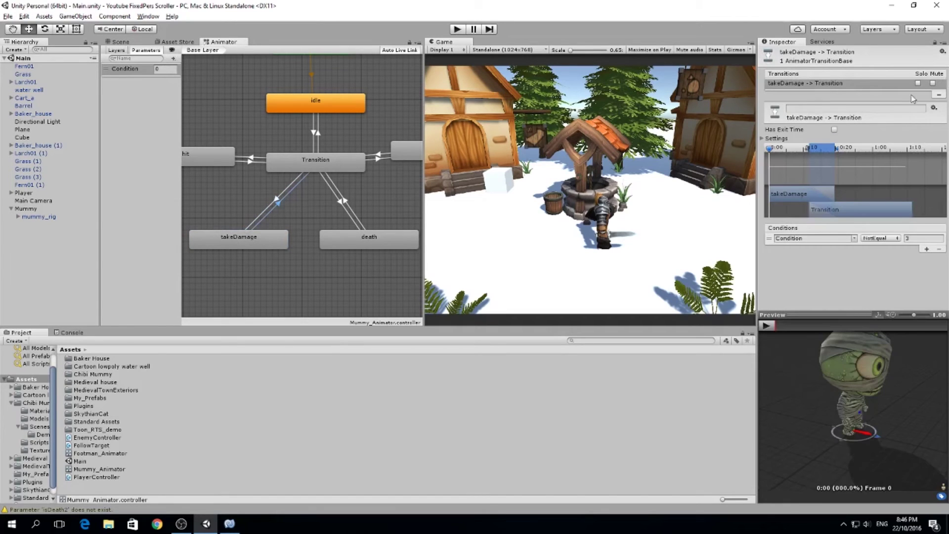
{"action": "left_click", "coordinate": [835, 129]}
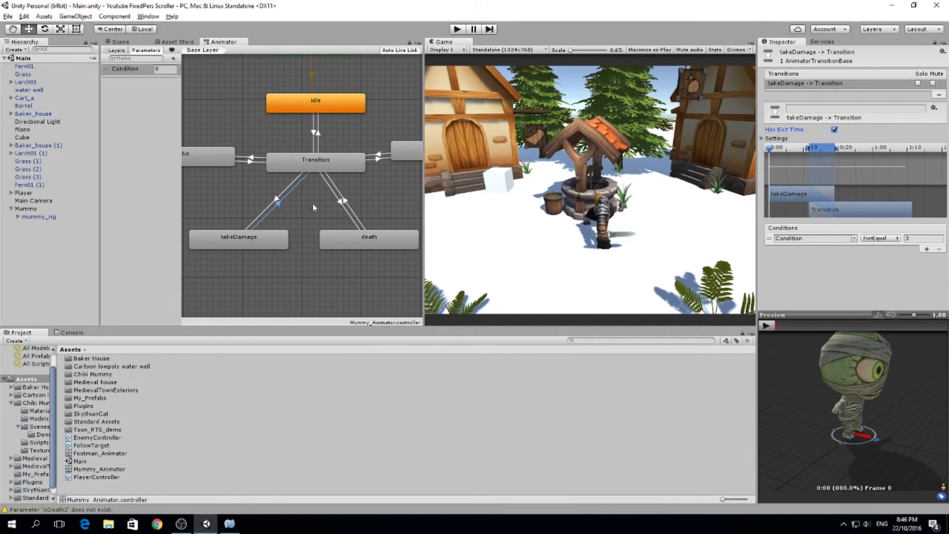
- Shorten the blend duration of the idle -> Transition and walk -> Transition transitions to zero
{"action": "left_click", "coordinate": [316, 136]}
{"action": "left_click_drag", "start_coordinate": [884, 149], "coordinate": [872, 156]}
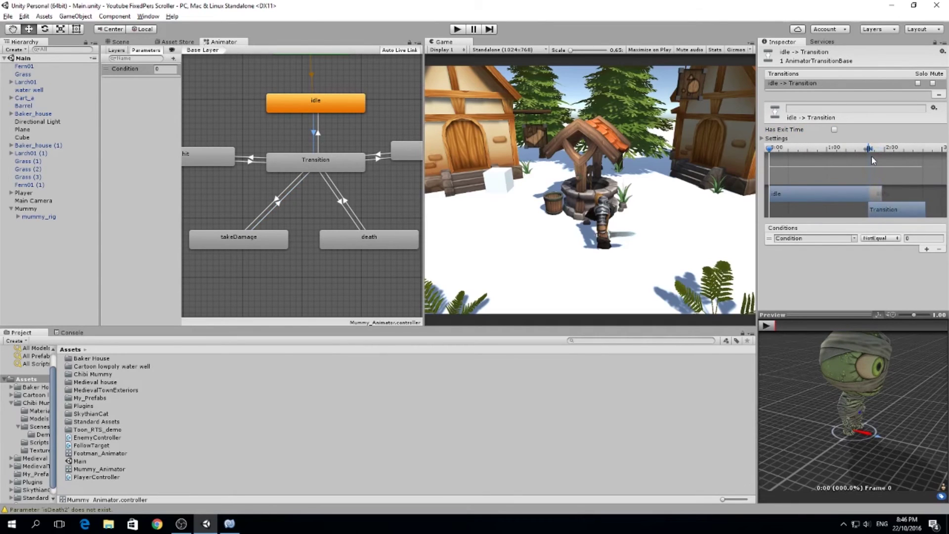
{"action": "left_click", "coordinate": [378, 155]}
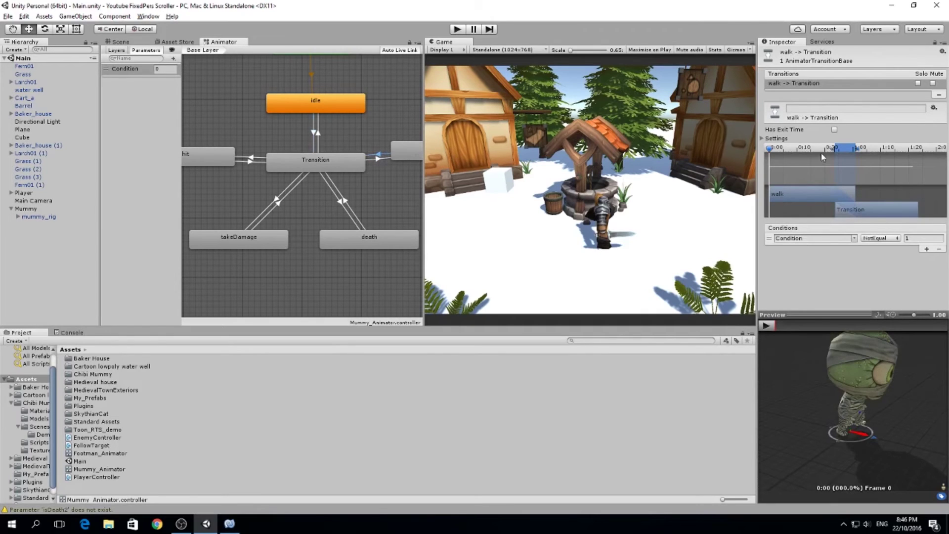
{"action": "left_click", "coordinate": [850, 156]}
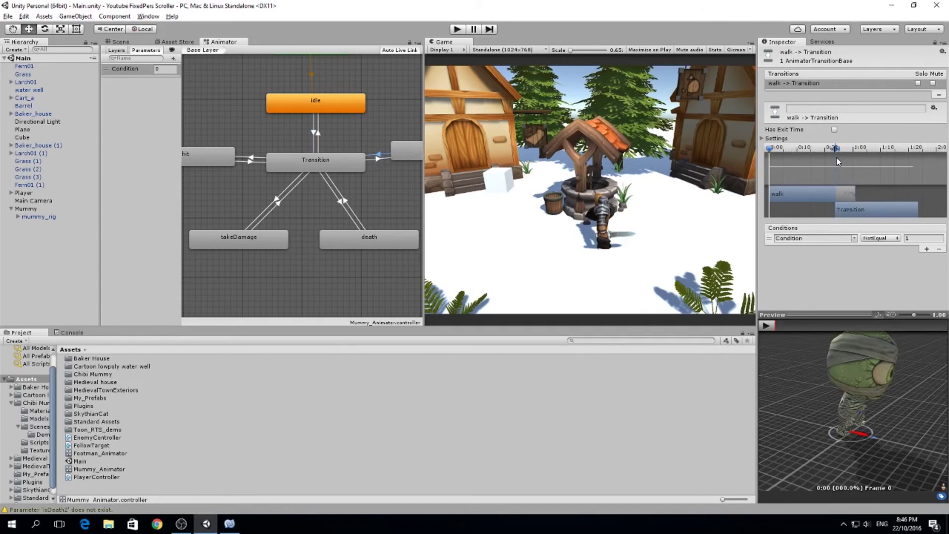
- Set the takeDamage -> Transition blend to zero duration, starting at the end of the takeDamage clip
{"action": "left_click", "coordinate": [250, 159]}
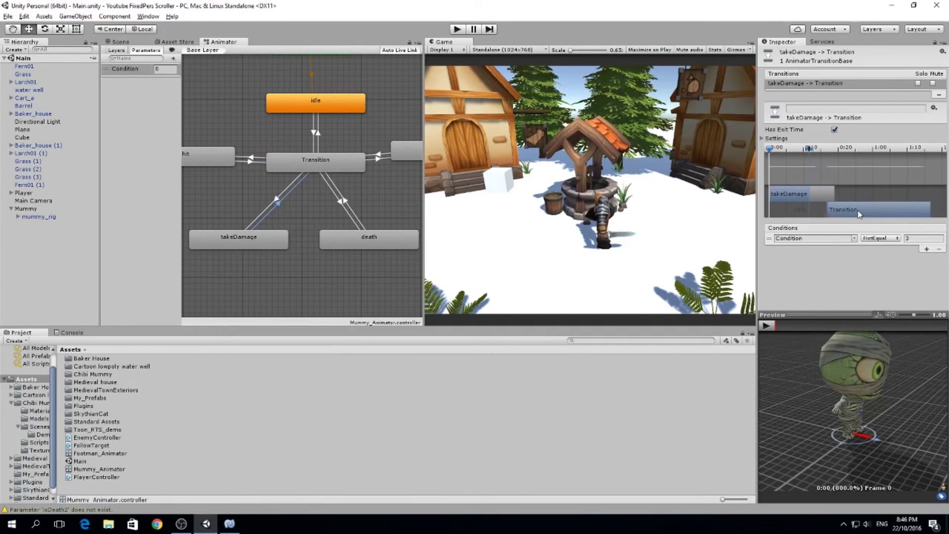
{"action": "left_click_drag", "start_coordinate": [859, 214], "coordinate": [836, 193]}
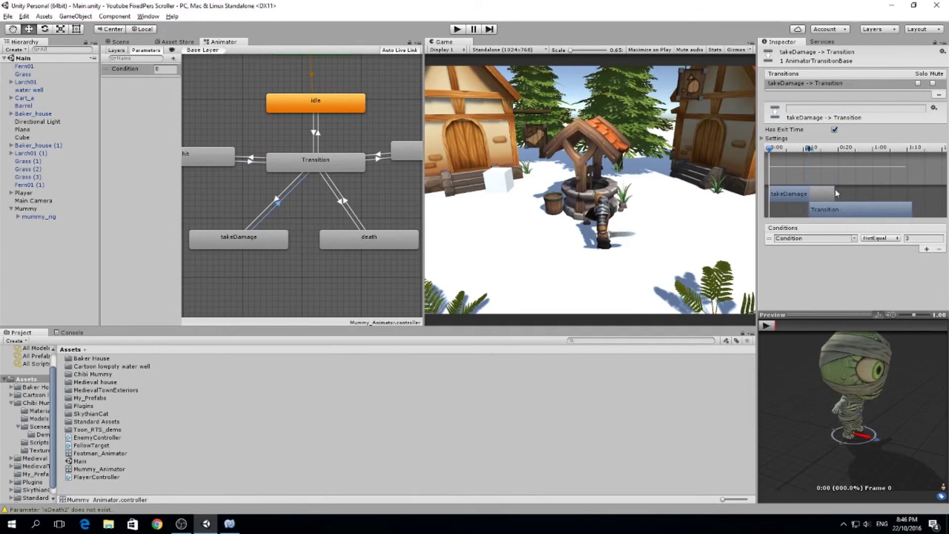
{"action": "left_click_drag", "start_coordinate": [806, 150], "coordinate": [834, 149]}
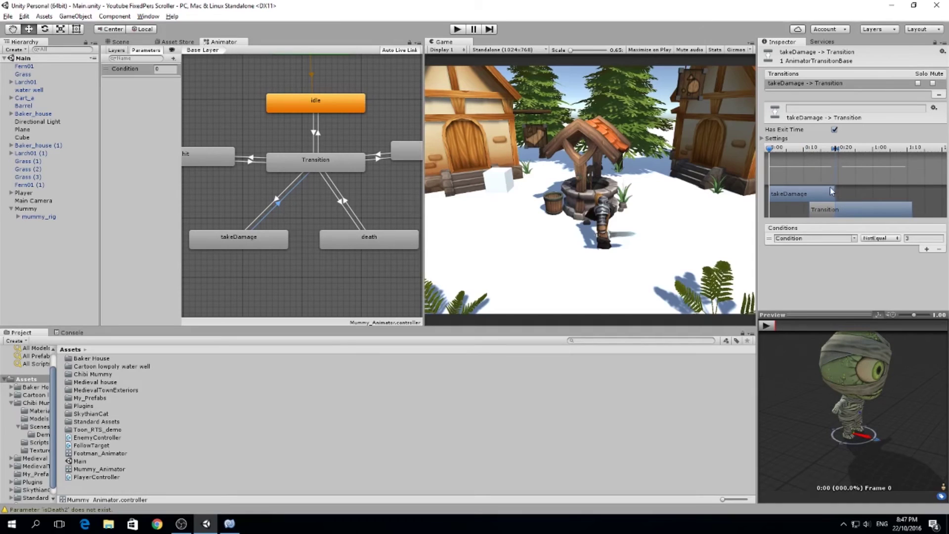
- Switch to the EnemyController script in MonoDevelop and make Update call GetHit(); inside if(Input.GetMouseButtonDown(0))
{"action": "left_click", "coordinate": [229, 523]}
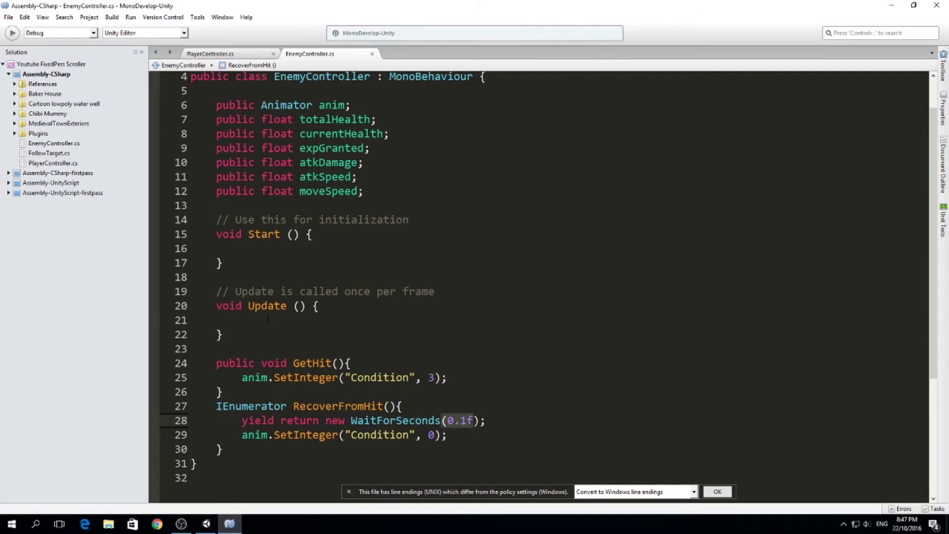
{"action": "left_click", "coordinate": [268, 320]}
{"action": "type", "text": "if()Input."}
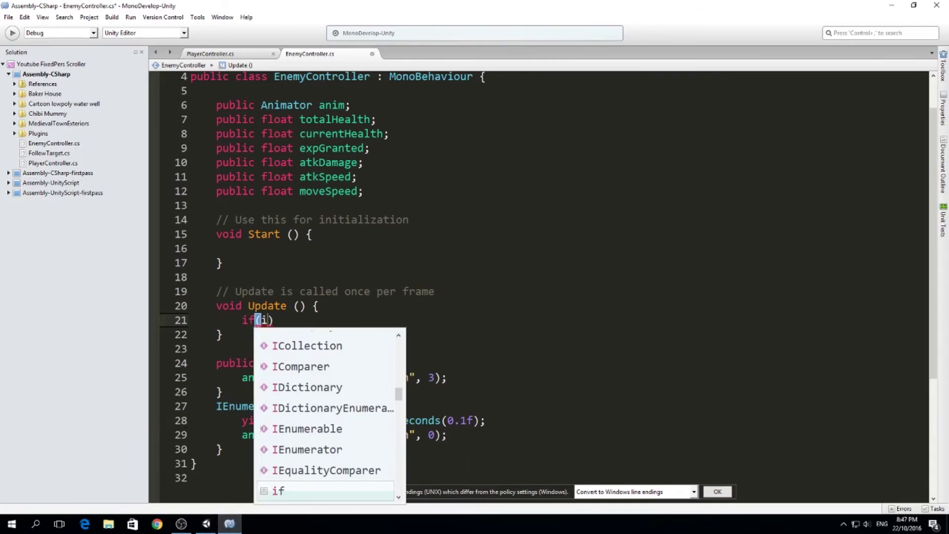
{"action": "type", "text": "getmou"}
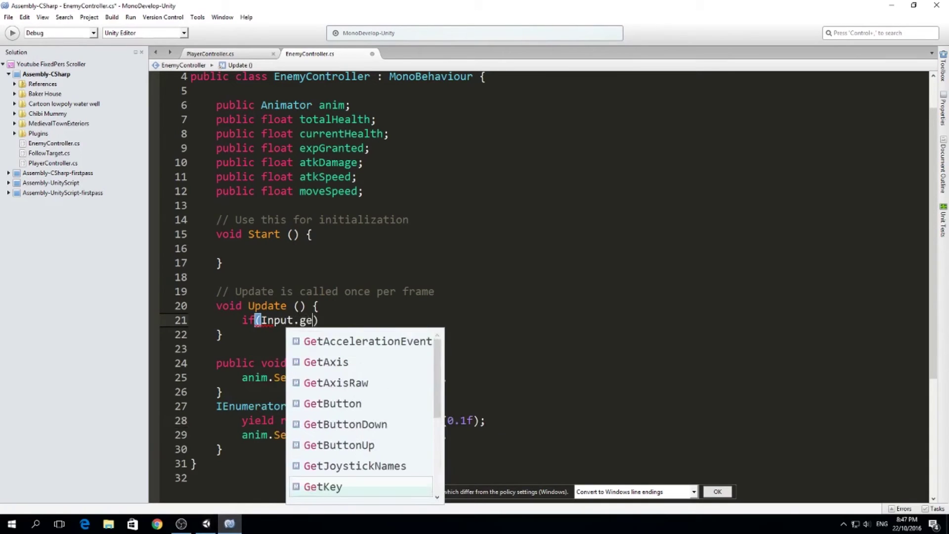
{"action": "key", "text": "Down"}
{"action": "key", "text": "Return"}
{"action": "type", "text": "(0)){"}
{"action": "key", "text": "Return"}
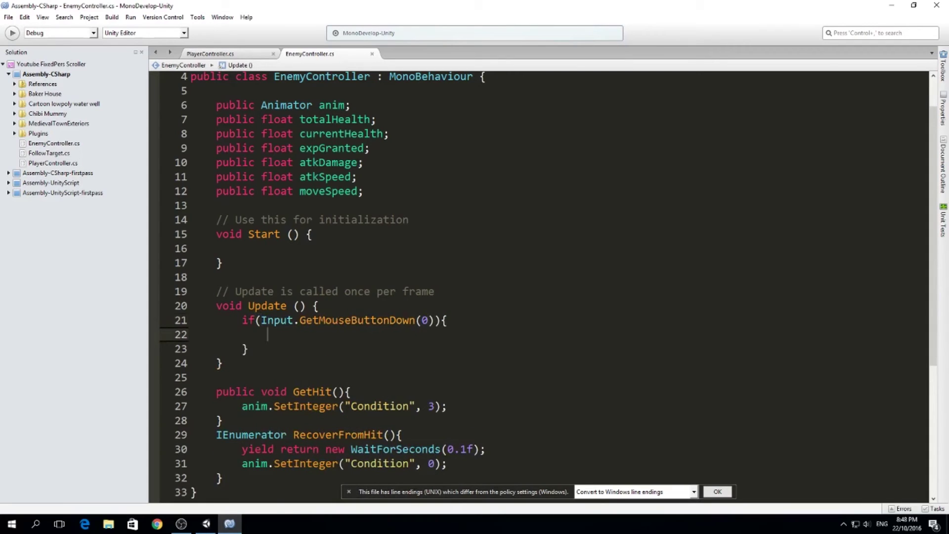
{"action": "type", "text": "GetHit();"}
- Add StartCoroutine(RecoverFromHit()); below the SetInteger line in GetHit and save the script
{"action": "left_click", "coordinate": [325, 391]}
{"action": "scroll", "coordinate": [289, 380], "scroll_direction": "down", "scroll_amount": 1}
{"action": "left_click", "coordinate": [486, 364]}
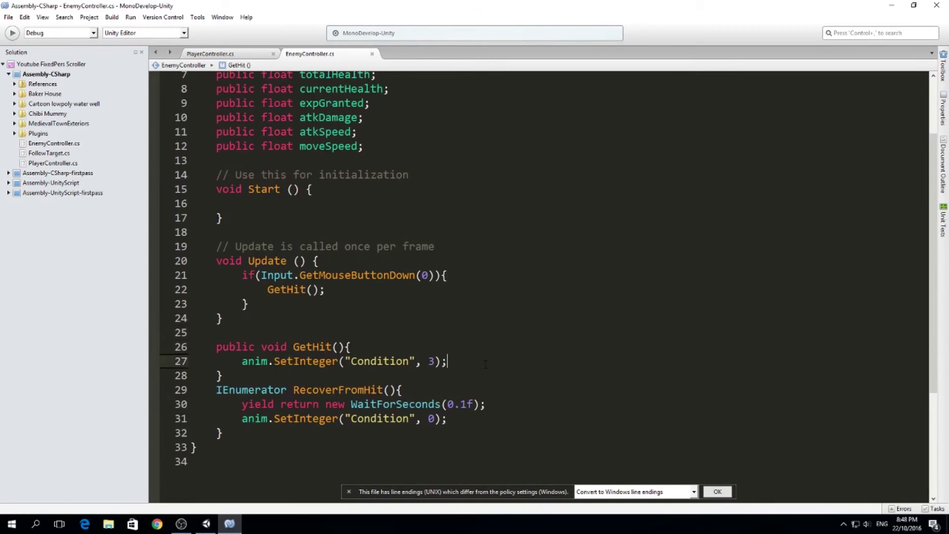
{"action": "key", "text": "Return"}
{"action": "type", "text": "StartCoroutine();"}
{"action": "key", "text": "Left"}
{"action": "key", "text": "Left"}
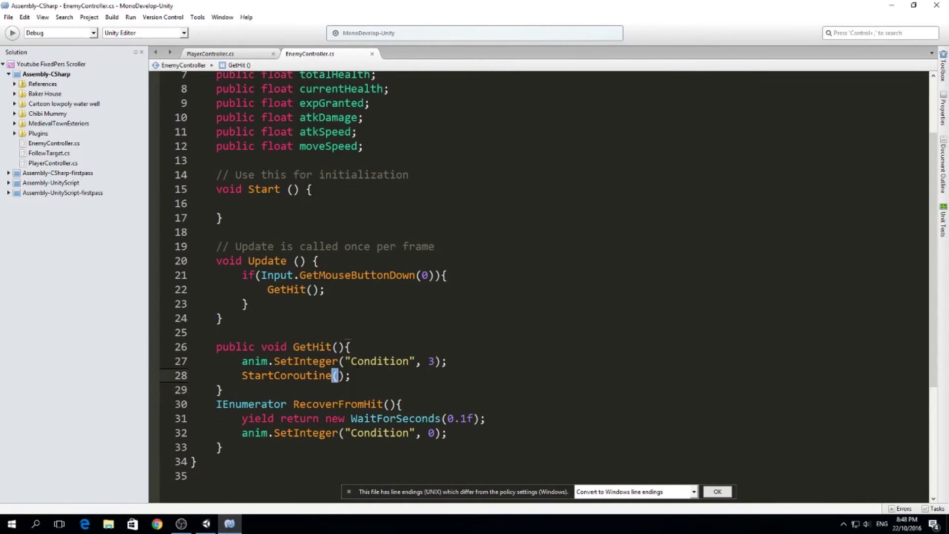
{"action": "type", "text": "RecoverFromHit("}
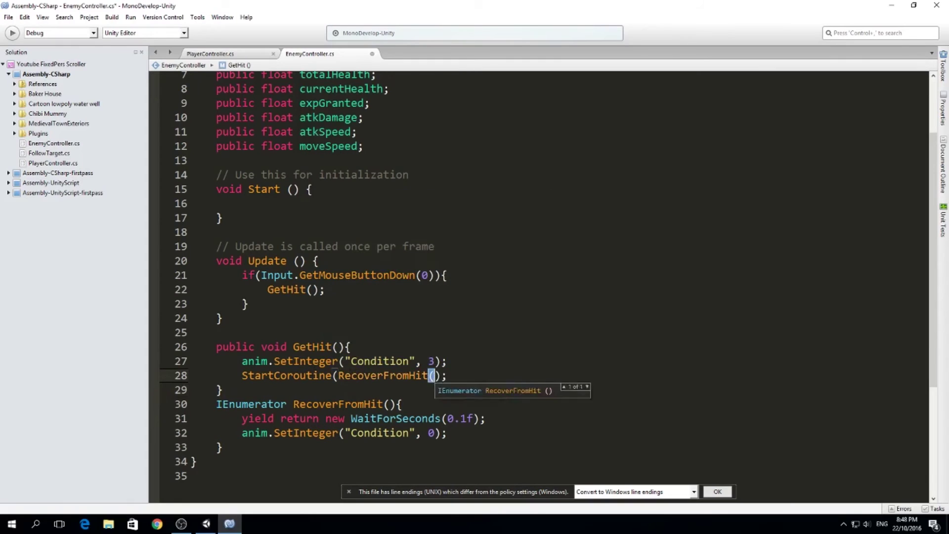
{"action": "key", "text": "ctrl+s"}
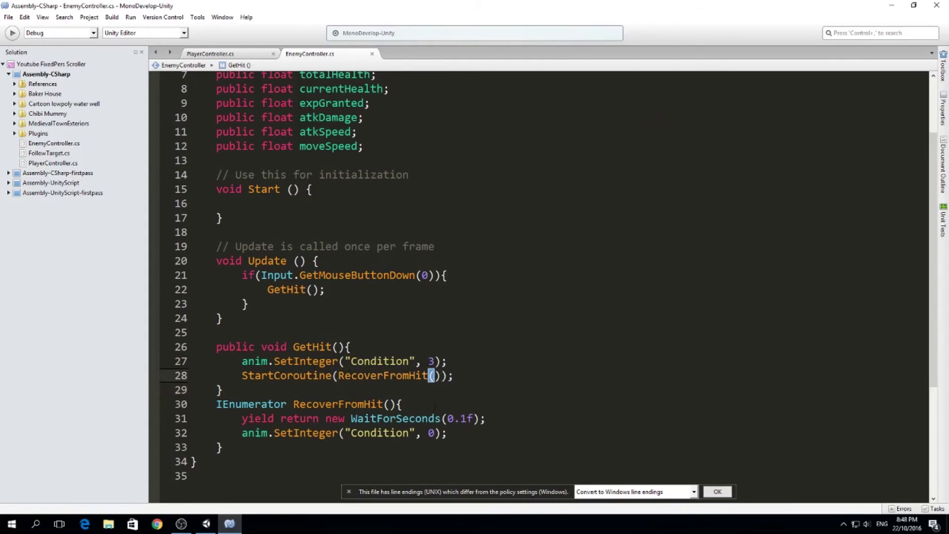
- Switch to Unity, play the scene, move the player beside the mummy and attack to test its hit reaction
{"action": "key", "text": "alt+Tab"}
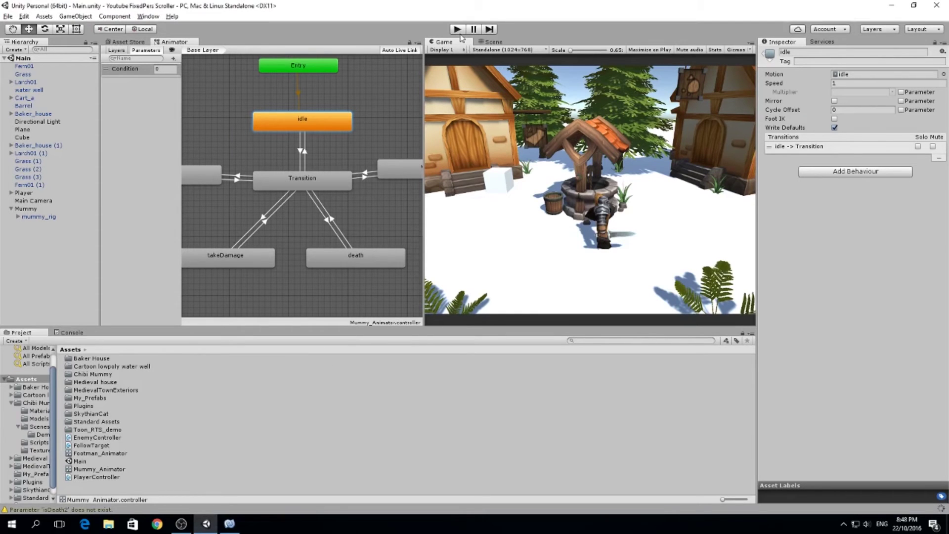
{"action": "left_click", "coordinate": [457, 30]}
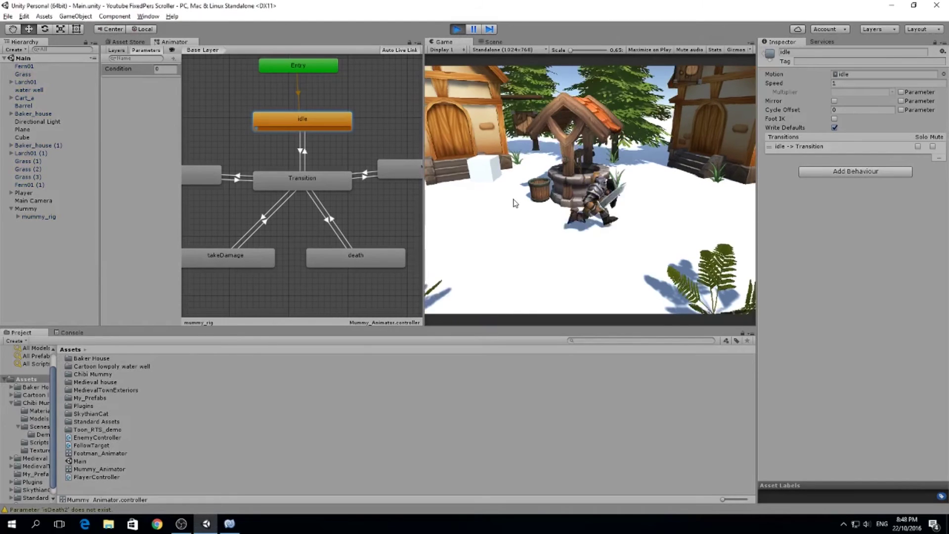
{"action": "key", "text": "d"}
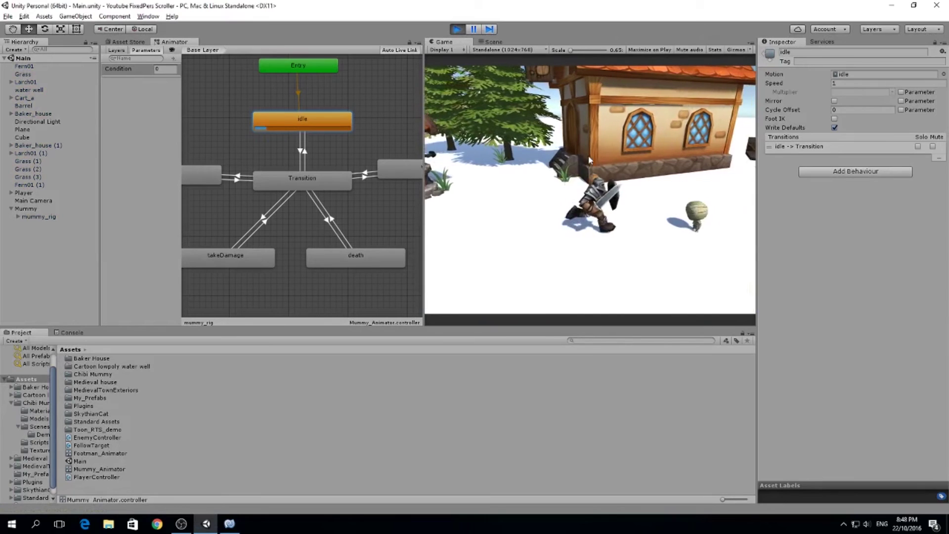
{"action": "left_click", "coordinate": [589, 157]}
{"action": "key", "text": "d"}
{"action": "left_click", "coordinate": [619, 171]}
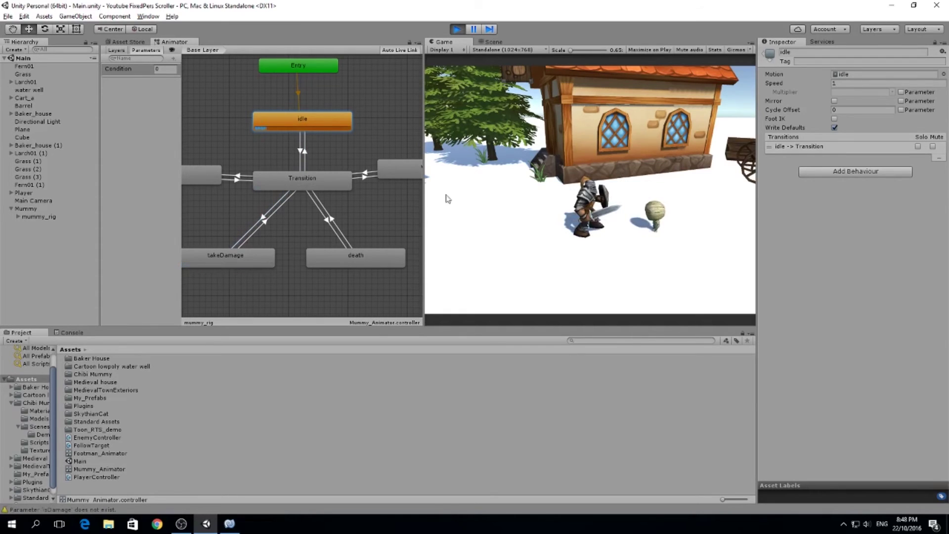
{"action": "left_click", "coordinate": [649, 226]}
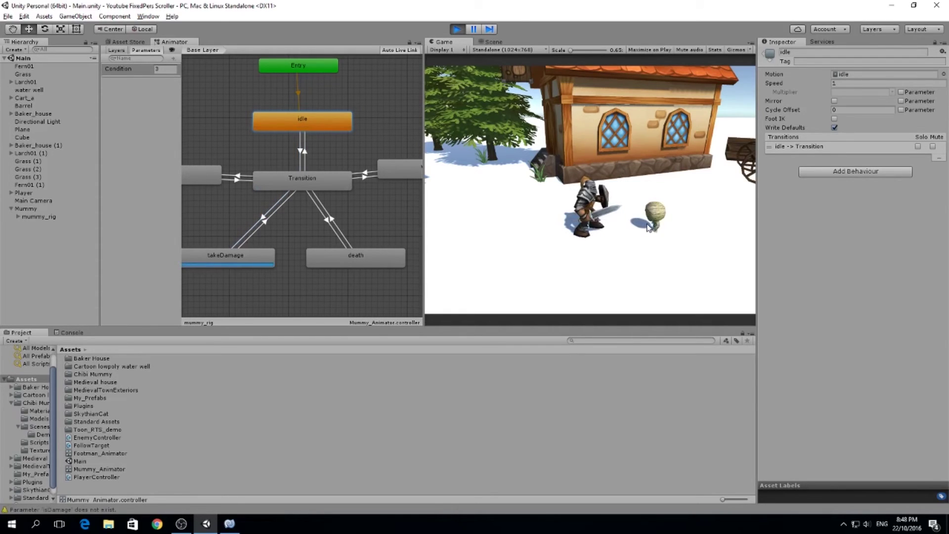
{"action": "key", "text": "a"}
{"action": "key", "text": "d"}
{"action": "left_click", "coordinate": [468, 219]}
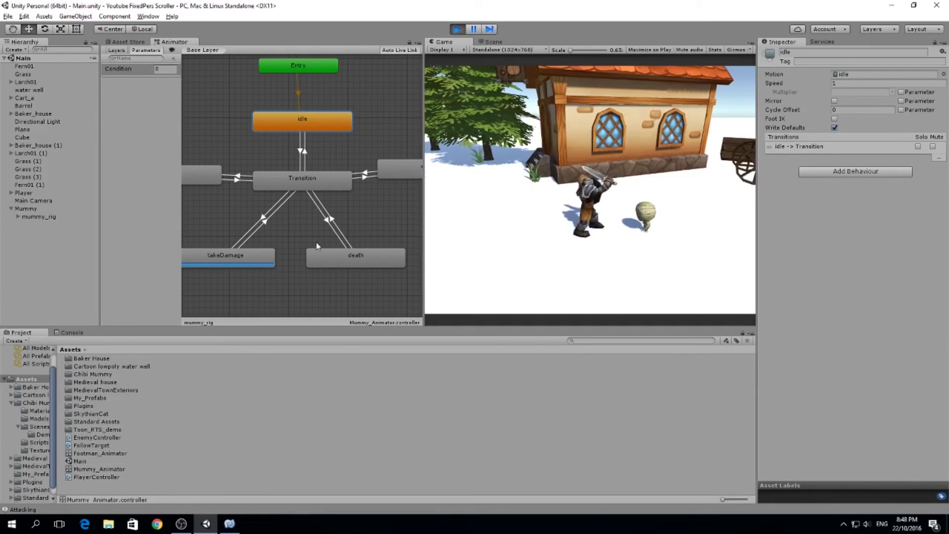
- Inspect the takeDamage -> Transition settings while the game runs, and stop play mode
{"action": "left_click", "coordinate": [239, 190]}
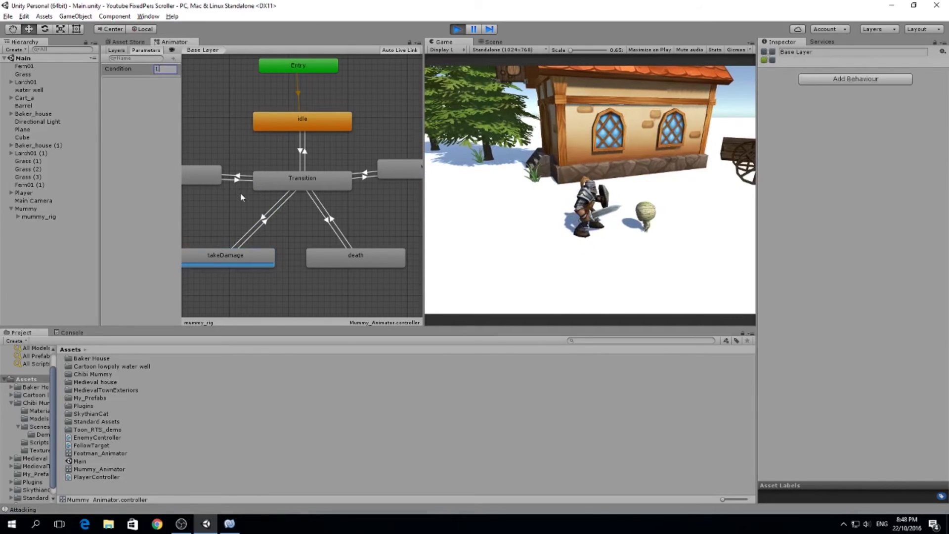
{"action": "left_click", "coordinate": [265, 220]}
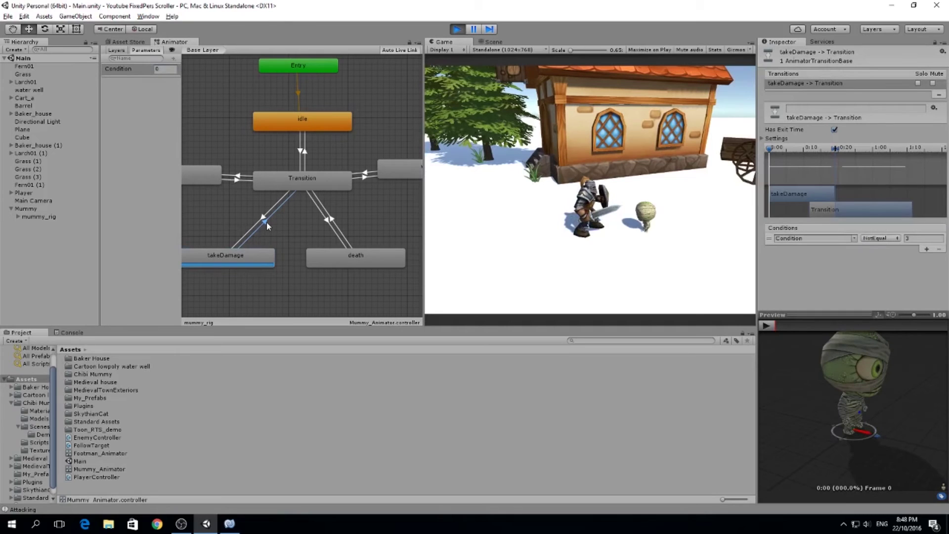
{"action": "left_click", "coordinate": [457, 30]}
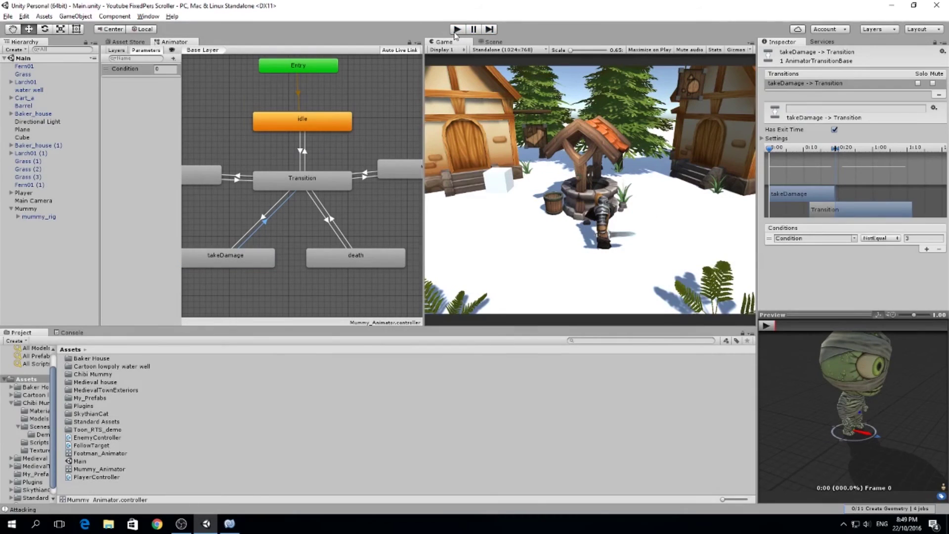
- Replay the scene and test the mummy's hit reaction with Has Exit Time on takeDamage -> Transition switched off and back on
{"action": "left_click", "coordinate": [457, 29]}
{"action": "key", "text": "d"}
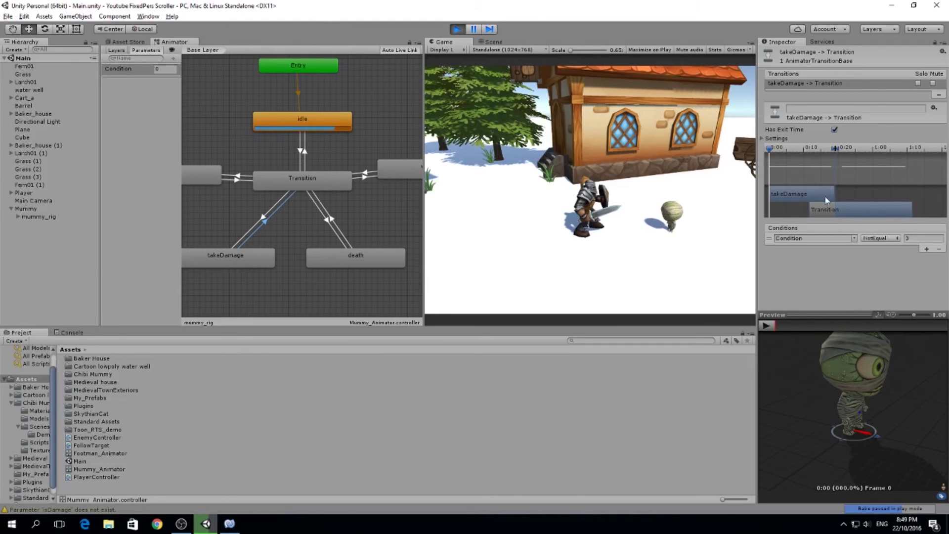
{"action": "left_click", "coordinate": [835, 129]}
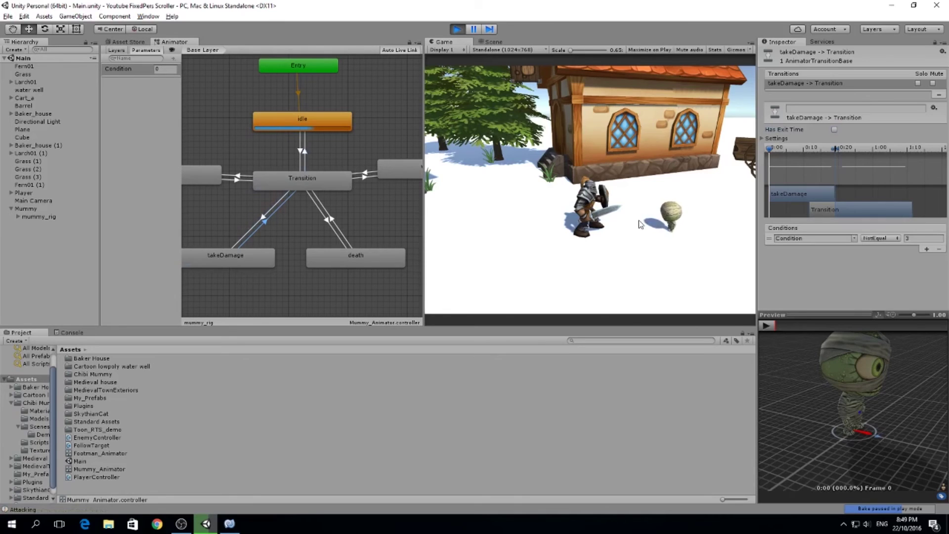
{"action": "left_click", "coordinate": [833, 130]}
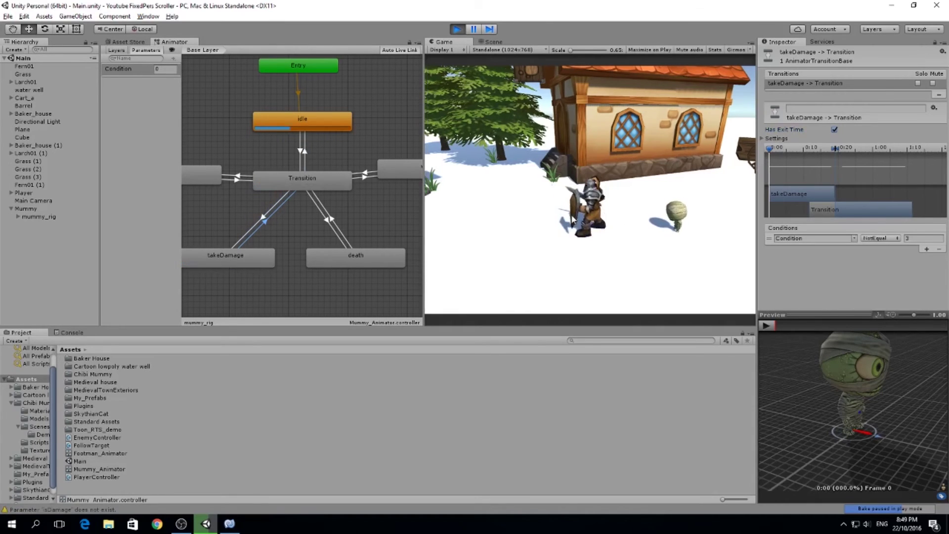
{"action": "key", "text": "a"}
{"action": "key", "text": "d"}
{"action": "left_click", "coordinate": [607, 202]}
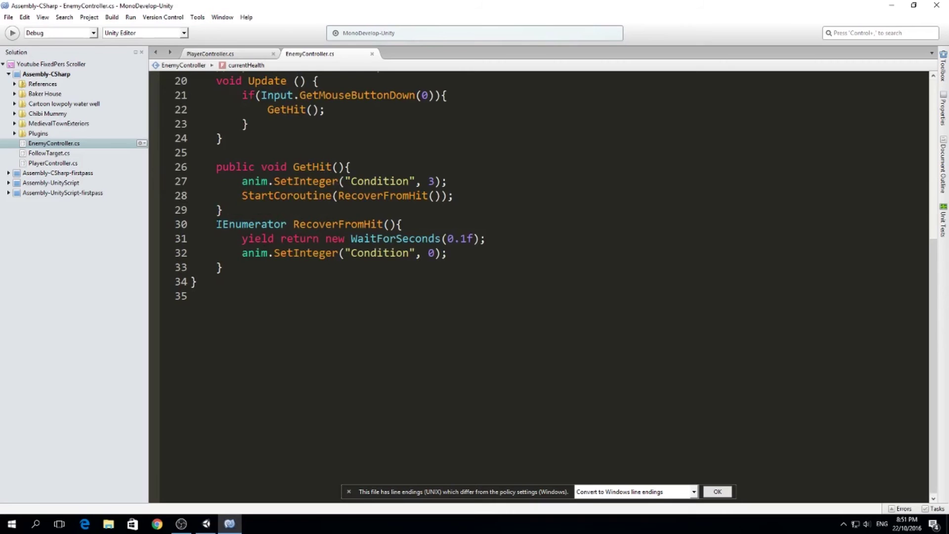
- Review the RecoverFromHit coroutine and how GetHit starts it in the EnemyController script in MonoDevelop
{"action": "left_click_drag", "start_coordinate": [216, 224], "coordinate": [273, 264]}
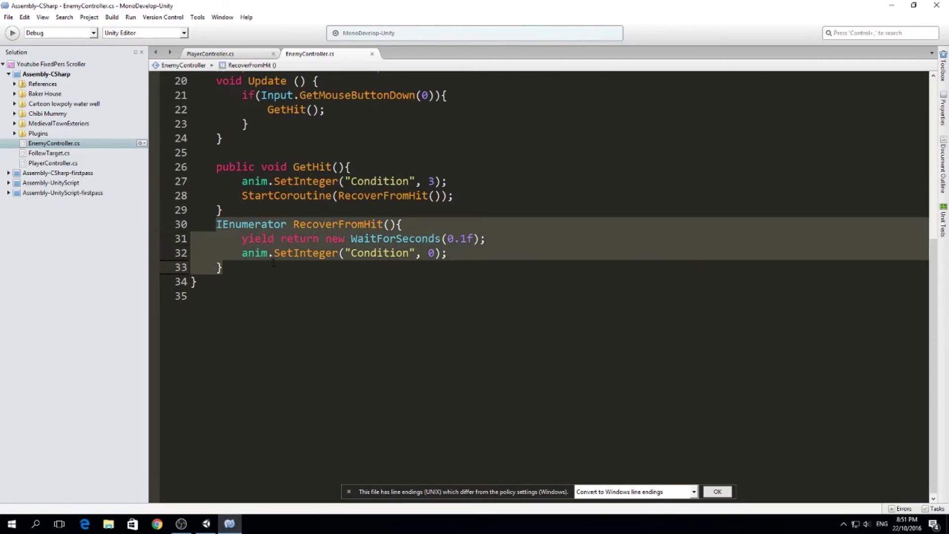
{"action": "scroll", "coordinate": [342, 249], "scroll_direction": "up", "scroll_amount": 3}
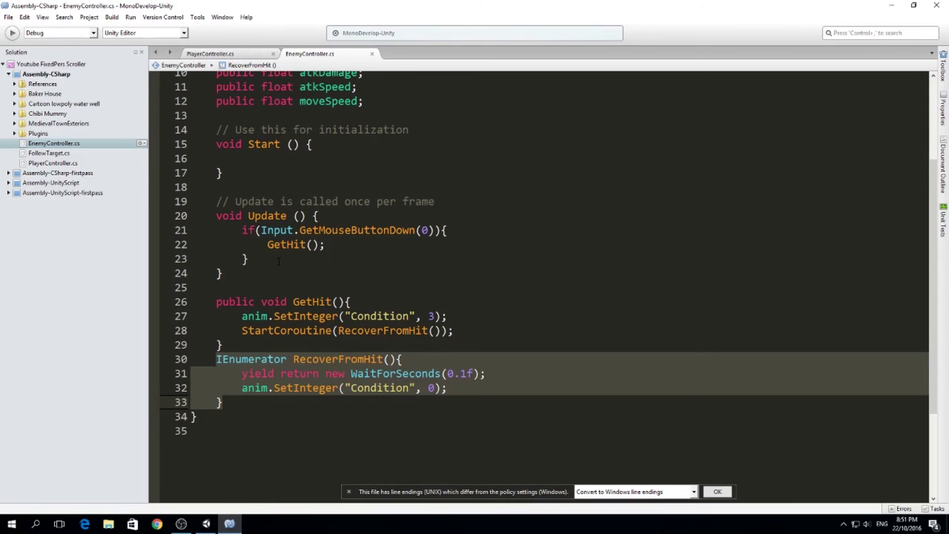
{"action": "left_click", "coordinate": [306, 359]}
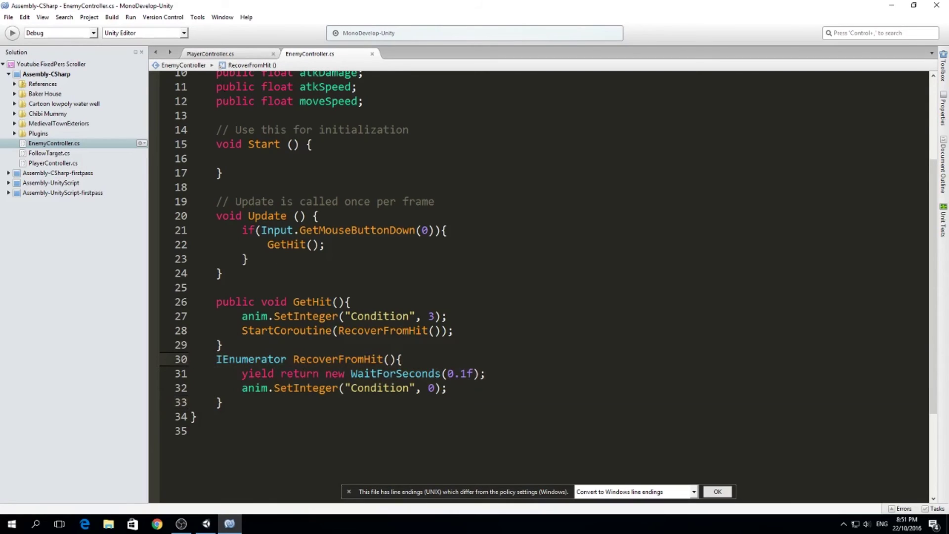
- In PlayerController, copy Attack's anim.SetInteger("Condition", 2); line below the wait in AttackRoutine and save the script
{"action": "left_click", "coordinate": [231, 54]}
{"action": "scroll", "coordinate": [315, 360], "scroll_direction": "down", "scroll_amount": 1}
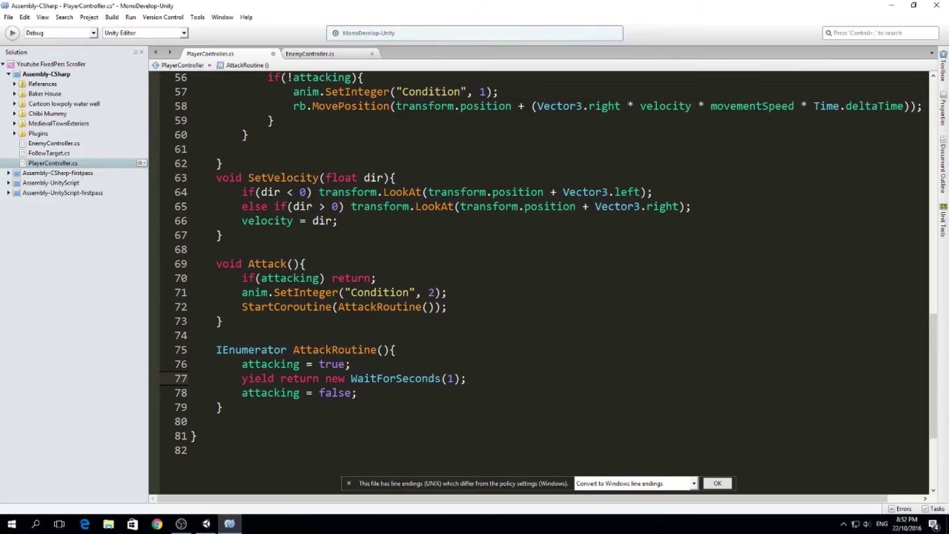
{"action": "key", "text": "Return"}
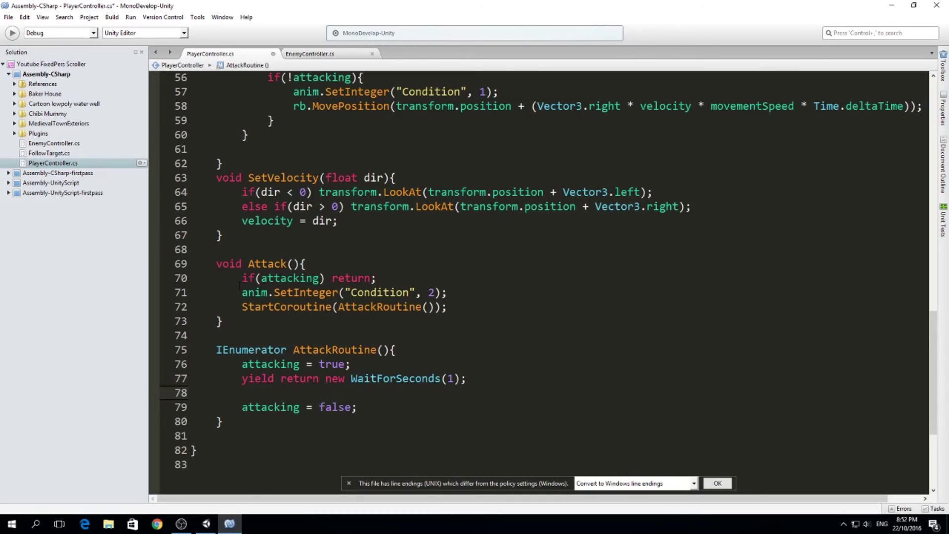
{"action": "left_click_drag", "start_coordinate": [241, 292], "coordinate": [452, 295]}
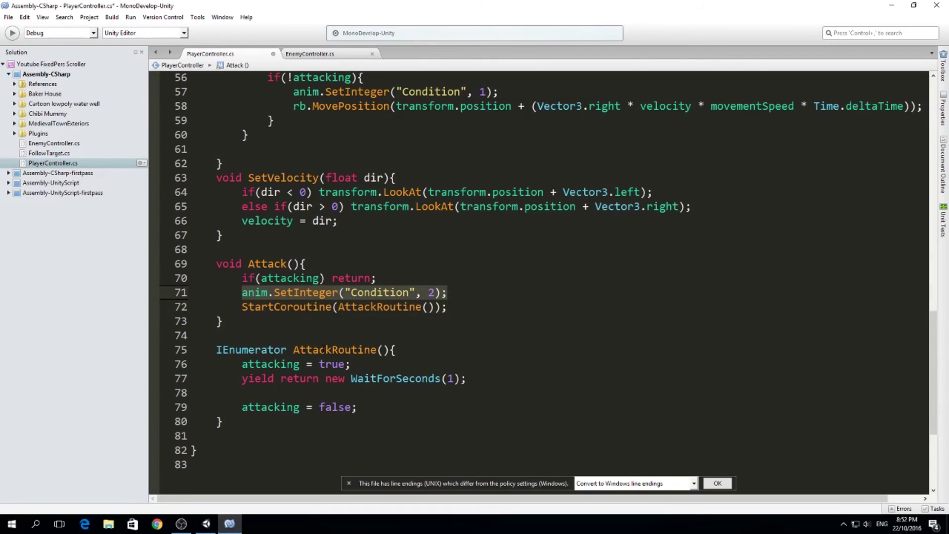
{"action": "left_click", "coordinate": [278, 390]}
{"action": "type", "text": "anim.SetInteger(\"Condition\", 2);"}
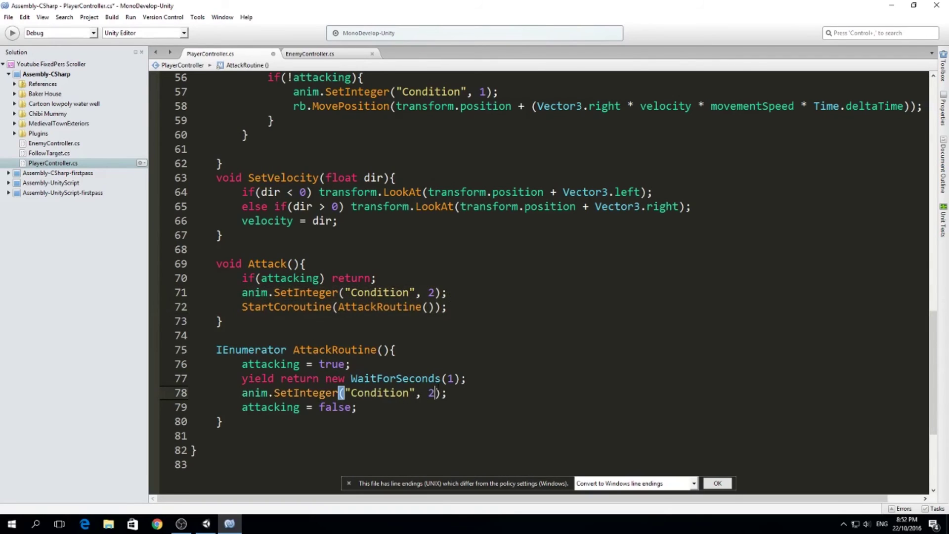
{"action": "key", "text": "ctrl+s"}
- In Unity, enable Has Exit Time on the knight's WK_heavy_infantry_08_attack_B -> Transition and shift the blend to the end of the attack clip
{"action": "key", "text": "alt+Tab"}
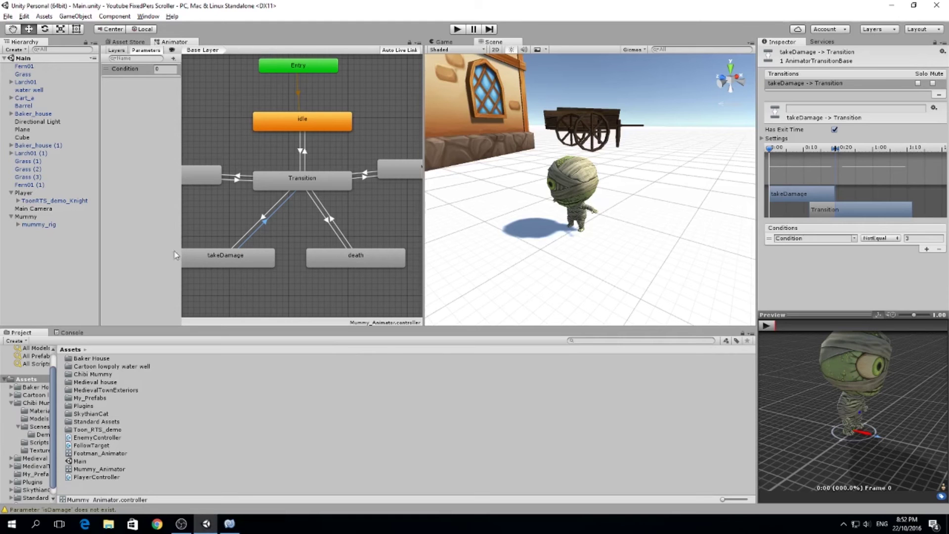
{"action": "left_click", "coordinate": [48, 201]}
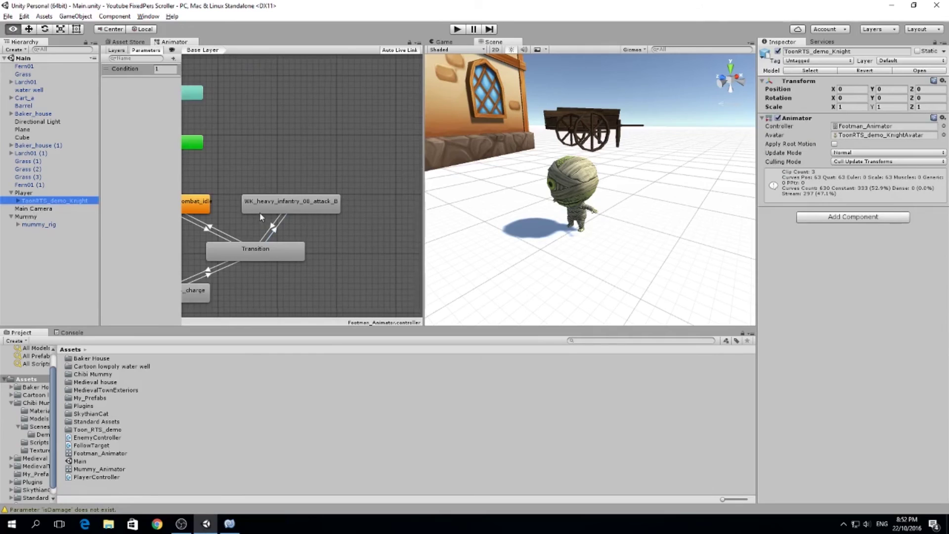
{"action": "middle_click_drag", "start_coordinate": [350, 184], "coordinate": [339, 215]}
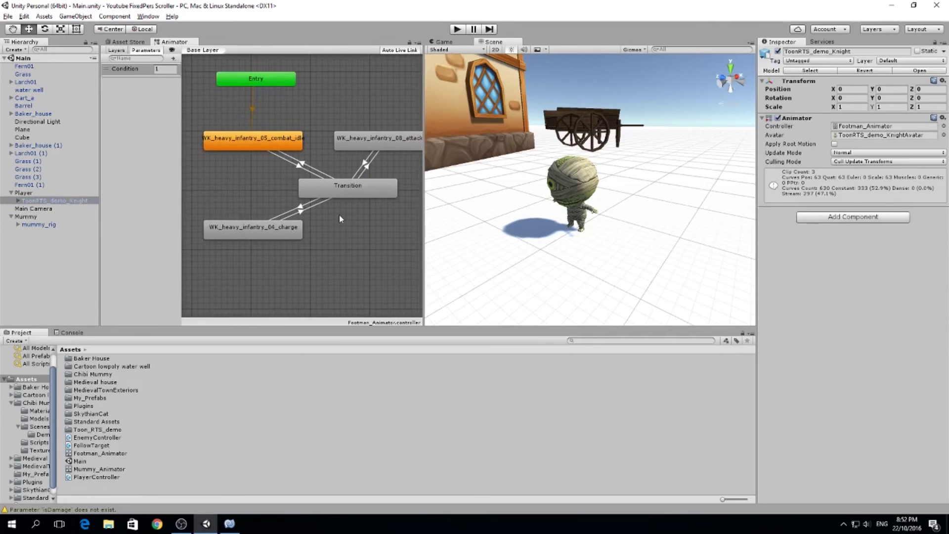
{"action": "left_click", "coordinate": [365, 164]}
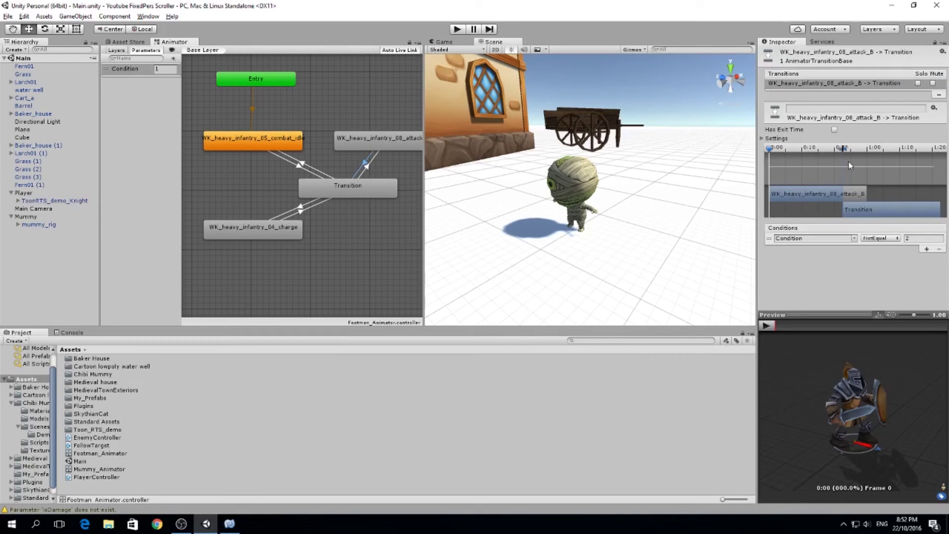
{"action": "left_click", "coordinate": [835, 130]}
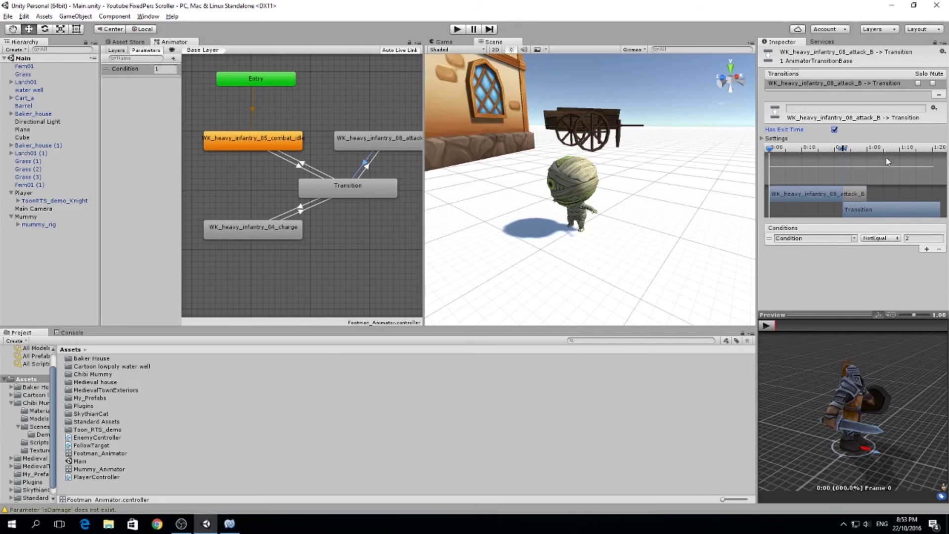
{"action": "left_click_drag", "start_coordinate": [844, 150], "coordinate": [857, 149]}
{"action": "left_click_drag", "start_coordinate": [842, 151], "coordinate": [867, 153]}
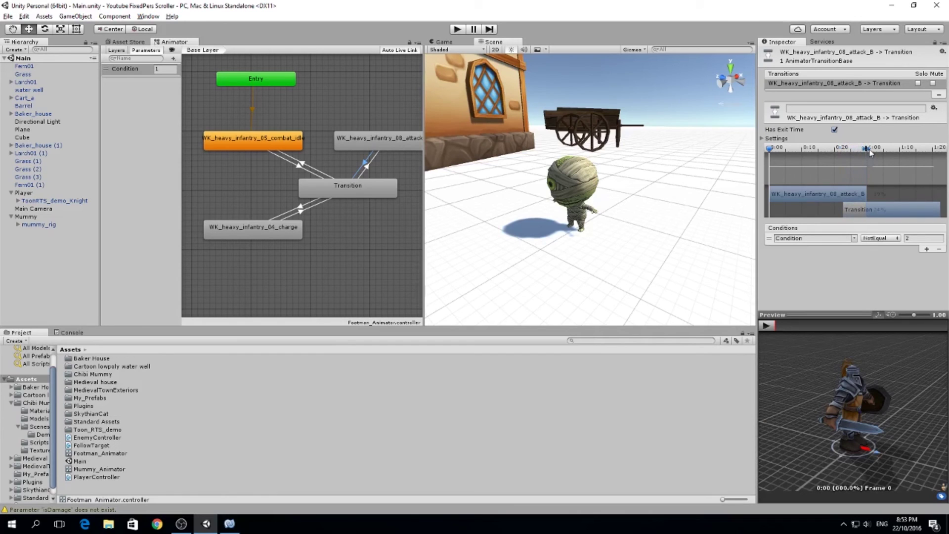
- Run the scene briefly, stop it, and set the default of Footman_Animator's Condition parameter to 0
{"action": "left_click", "coordinate": [458, 29]}
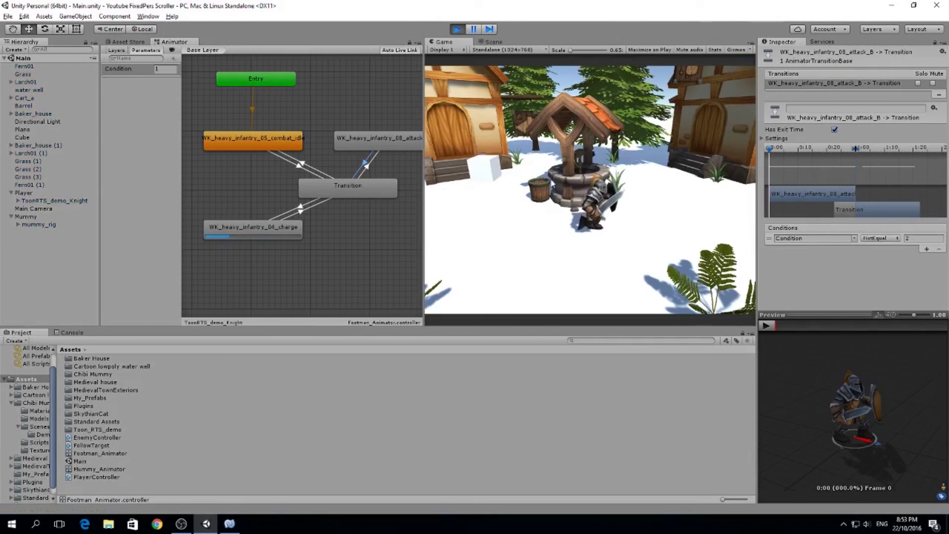
{"action": "left_click", "coordinate": [456, 29]}
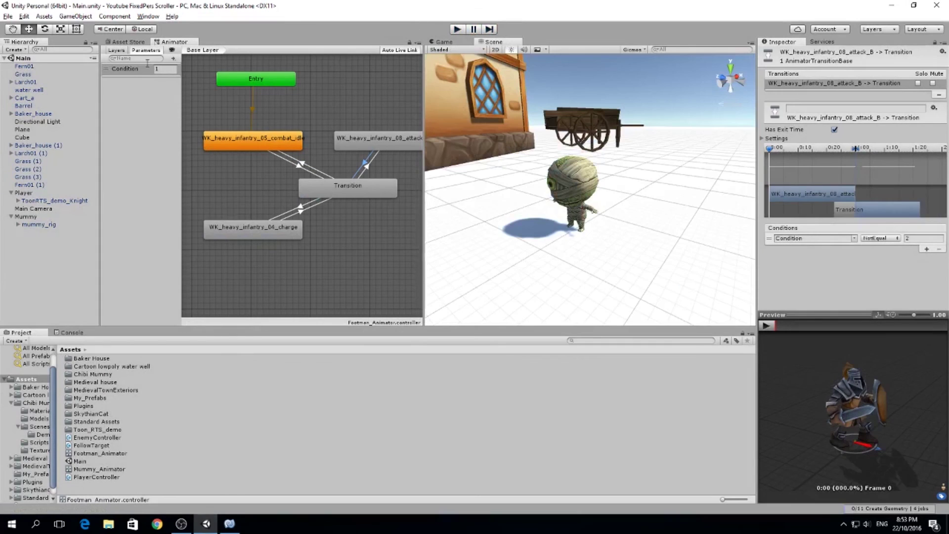
{"action": "left_click", "coordinate": [166, 68]}
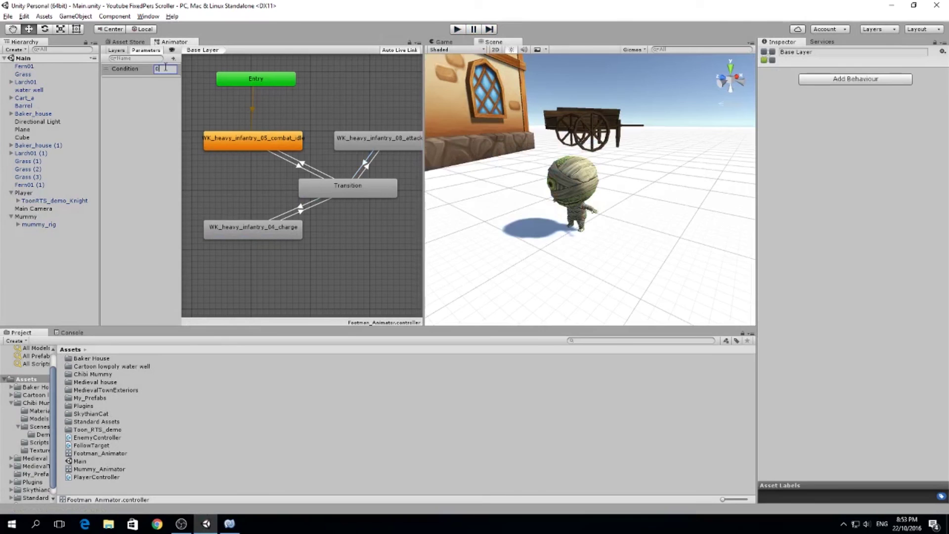
- Play the scene, run the knight back and forth, and trigger an attack to check its animator states
{"action": "left_click", "coordinate": [458, 29]}
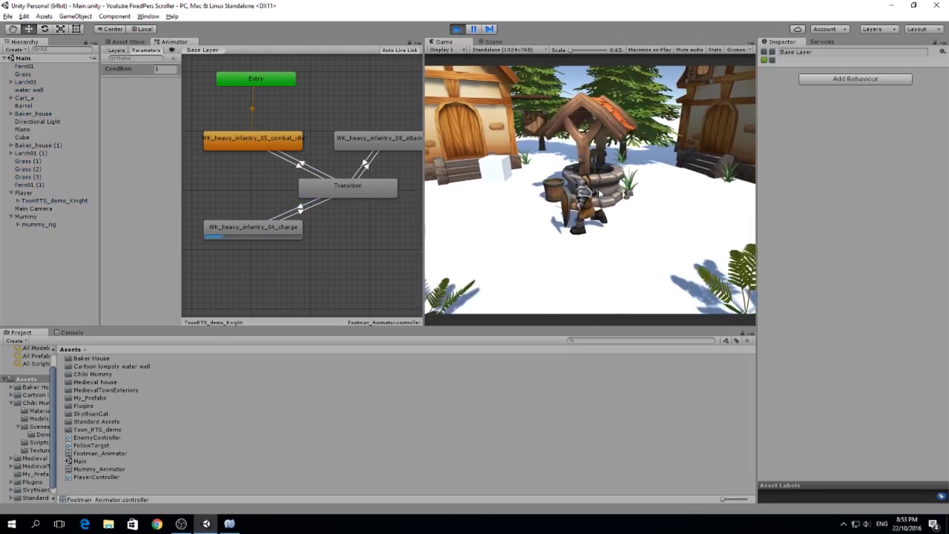
{"action": "key", "text": "d"}
{"action": "key", "text": "a"}
{"action": "key", "text": "d"}
{"action": "key", "text": "space"}
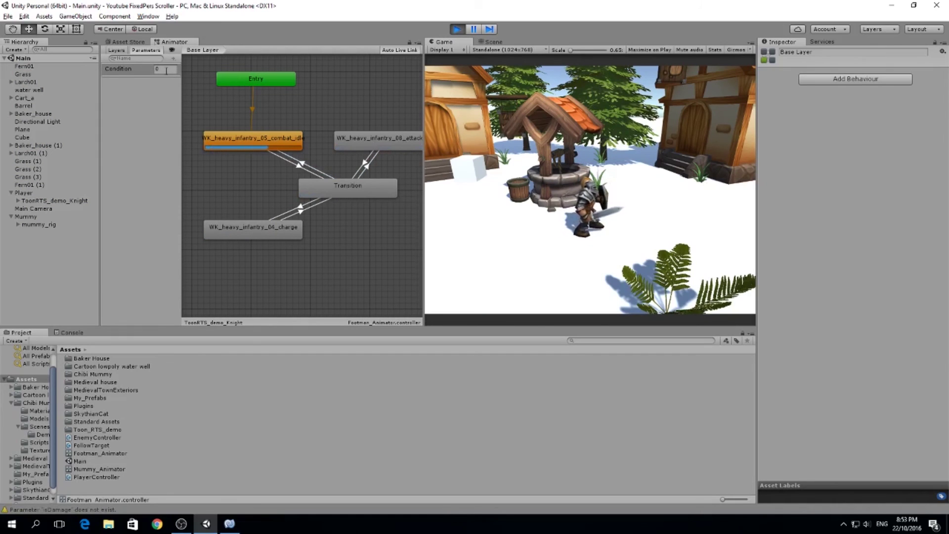
{"action": "left_click", "coordinate": [560, 189]}
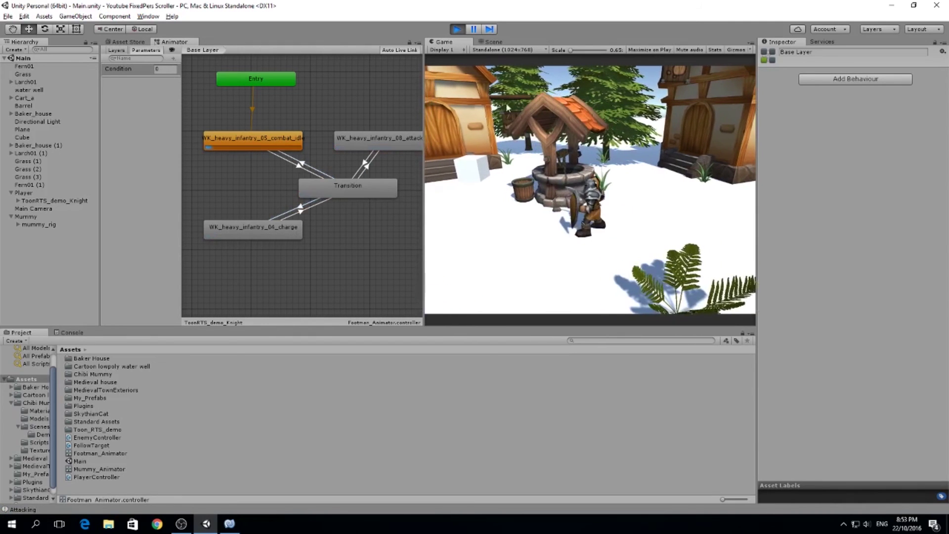
- In PlayerController's AttackRoutine, move anim.SetInteger("Condition", 0); above the wait line and add a blank line before it
{"action": "key", "text": "alt+Tab"}
{"action": "left_click", "coordinate": [457, 392]}
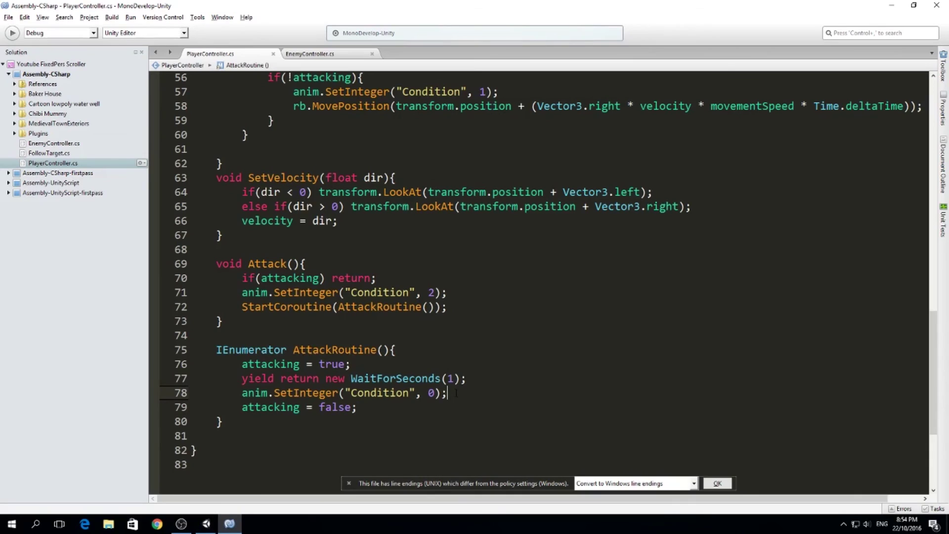
{"action": "key", "text": "alt+Up"}
{"action": "key", "text": "Up"}
{"action": "key", "text": "Return"}
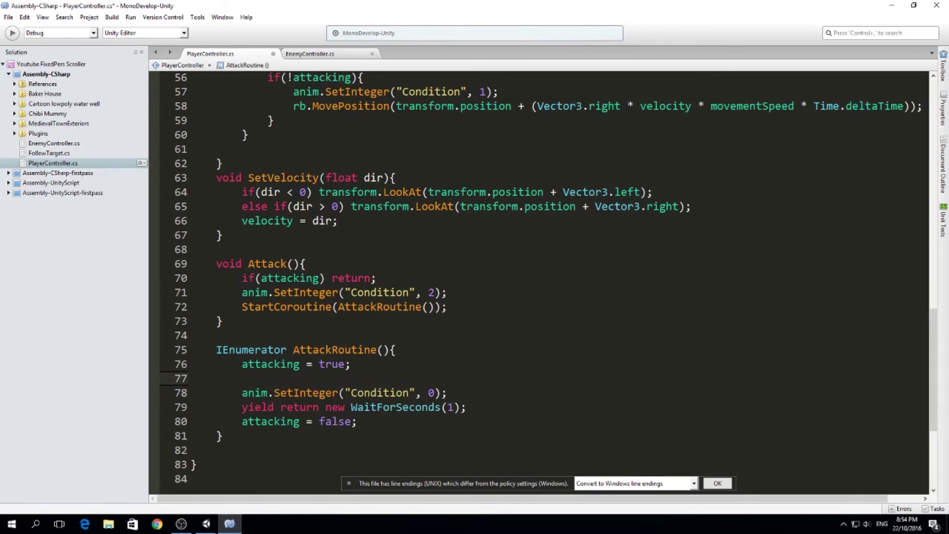
- Copy the yield return new WaitForSeconds line above the SetInteger line, change its wait to 0.1f, and save the script
{"action": "left_click_drag", "start_coordinate": [226, 404], "coordinate": [470, 406]}
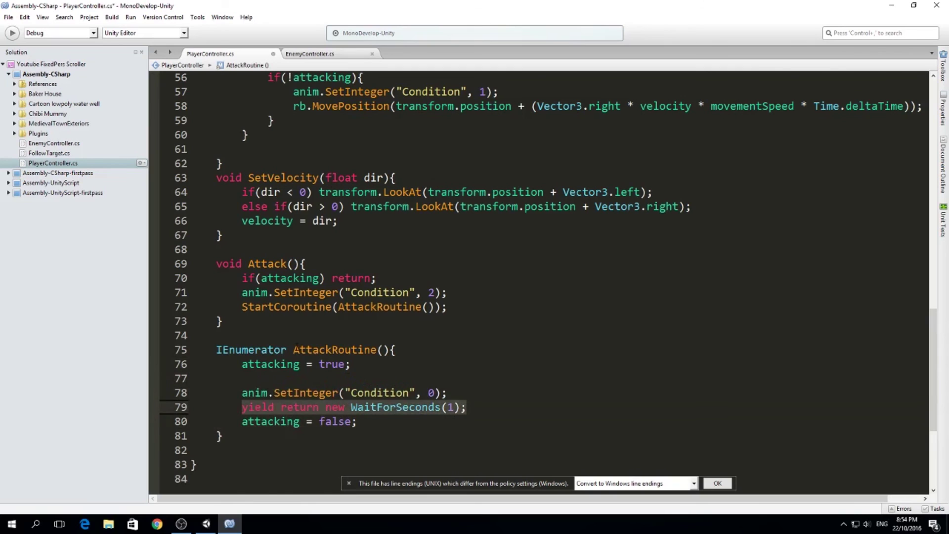
{"action": "key", "text": "ctrl+c"}
{"action": "left_click", "coordinate": [242, 378]}
{"action": "key", "text": "ctrl+v"}
{"action": "double_click", "coordinate": [450, 378]}
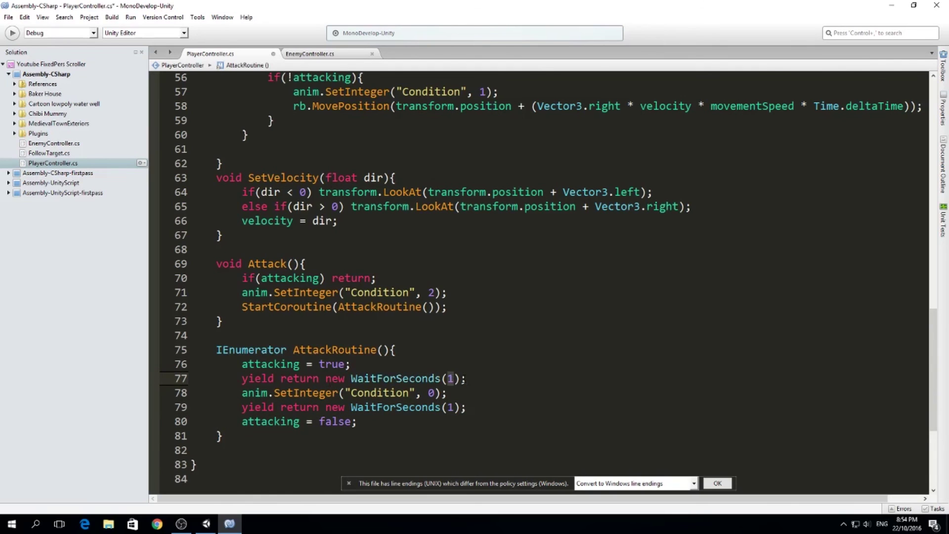
{"action": "type", "text": "0."}
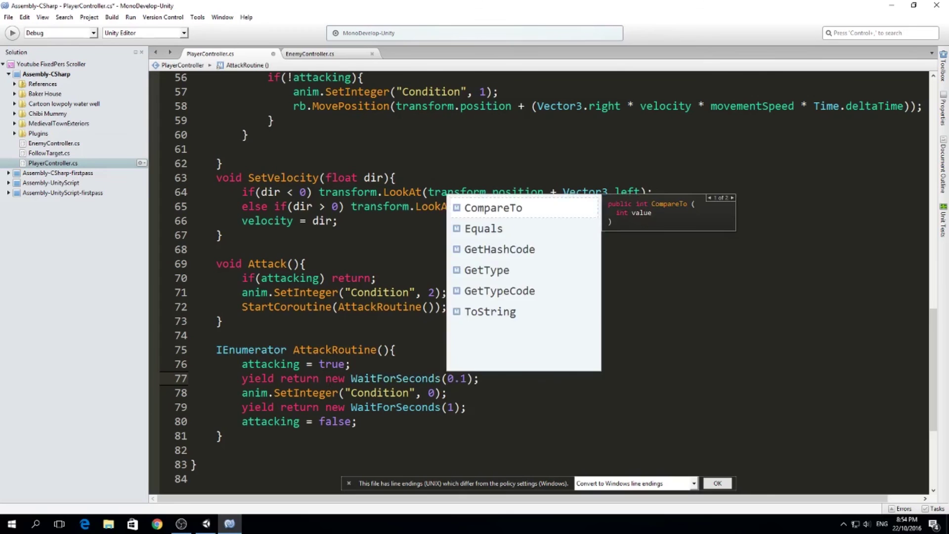
{"action": "key", "text": "Escape"}
{"action": "key", "text": "ctrl+s"}
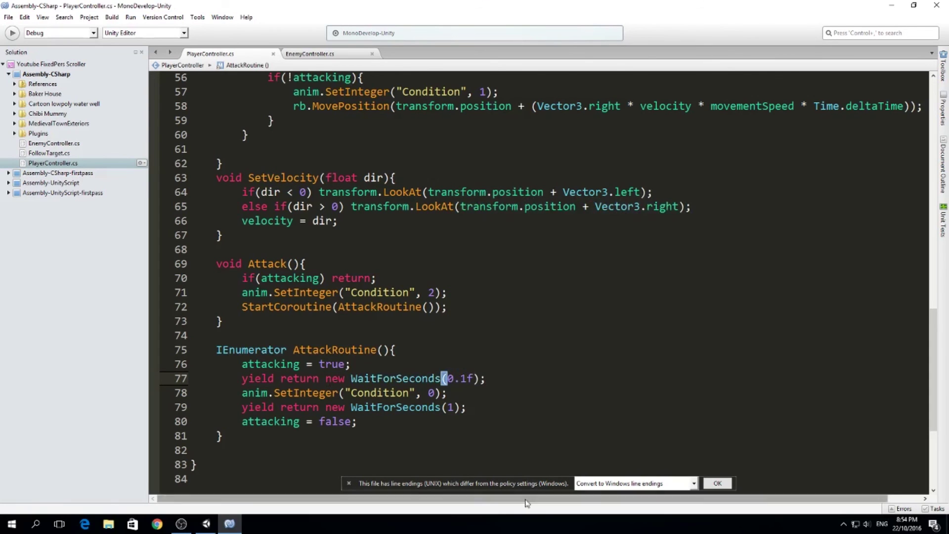
- Return to the running game in Unity and trigger repeated knight attacks to check the attack state and Condition value
{"action": "key", "text": "alt+Tab"}
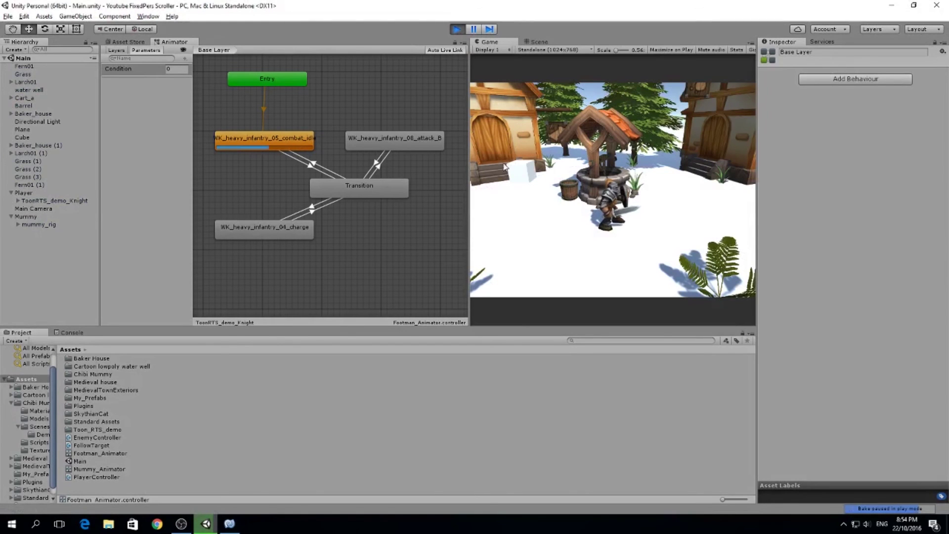
{"action": "left_click", "coordinate": [553, 242]}
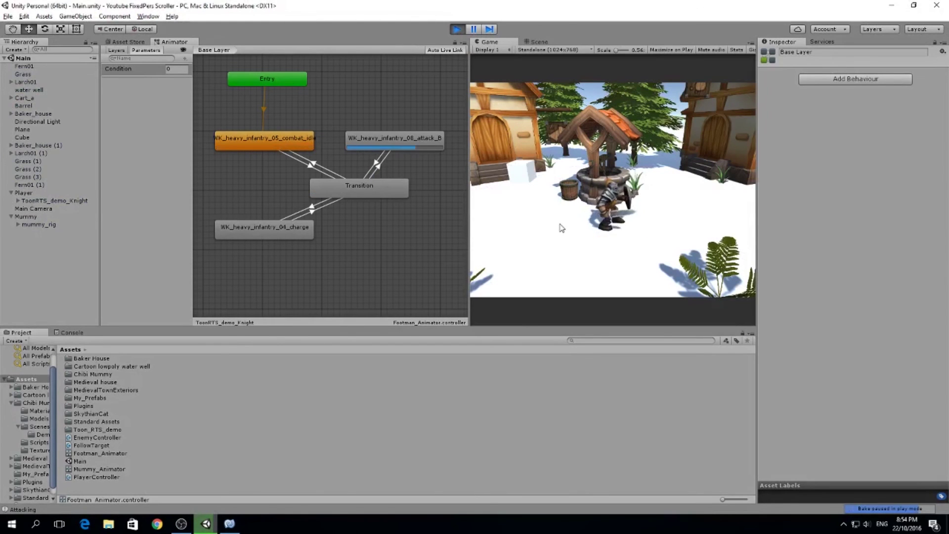
{"action": "left_click", "coordinate": [561, 227]}
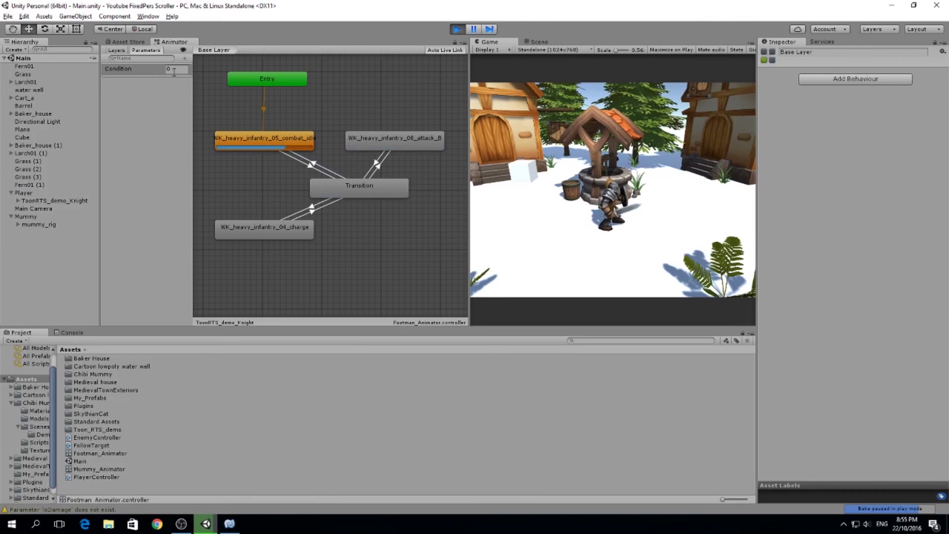
{"action": "left_click", "coordinate": [584, 203]}
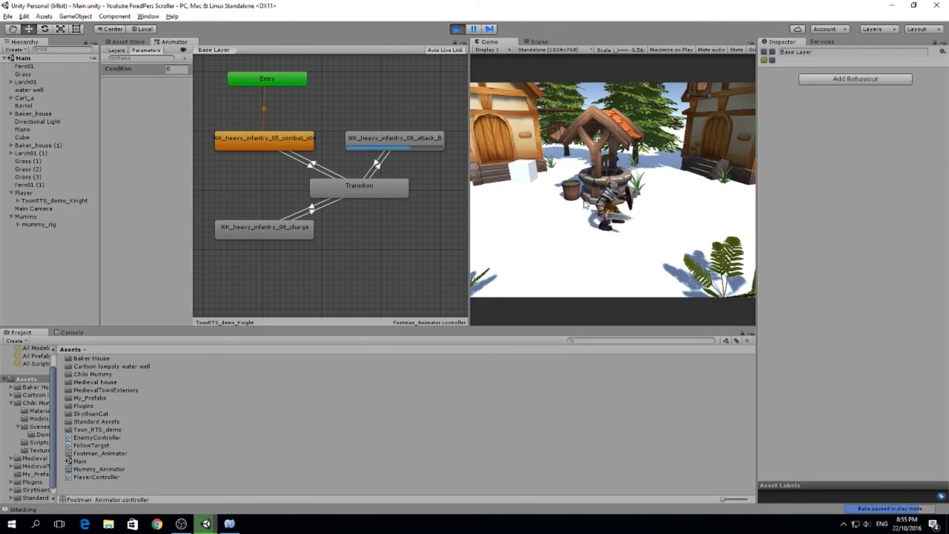
{"action": "left_click", "coordinate": [584, 203]}
{"action": "left_click", "coordinate": [585, 203]}
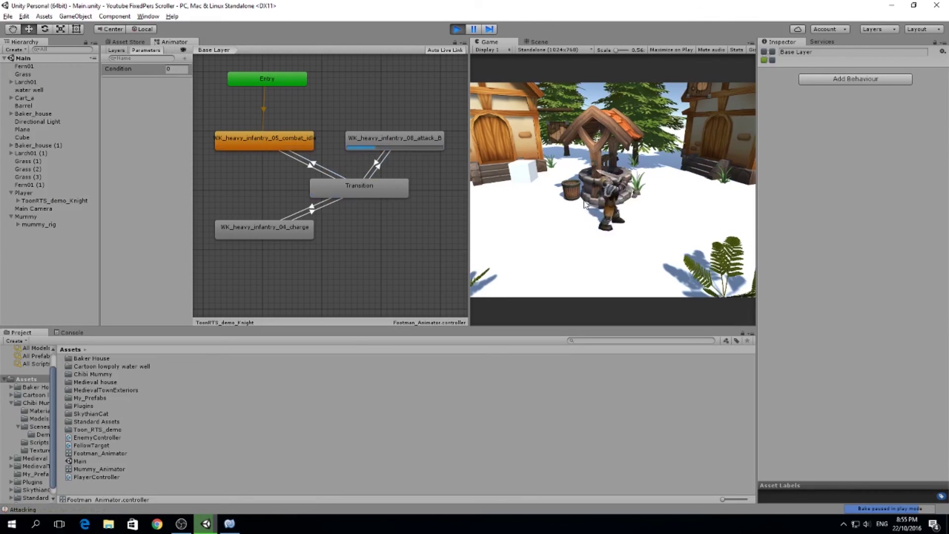
{"action": "left_click", "coordinate": [585, 203]}
{"action": "left_click", "coordinate": [584, 203]}
{"action": "left_click", "coordinate": [585, 203]}
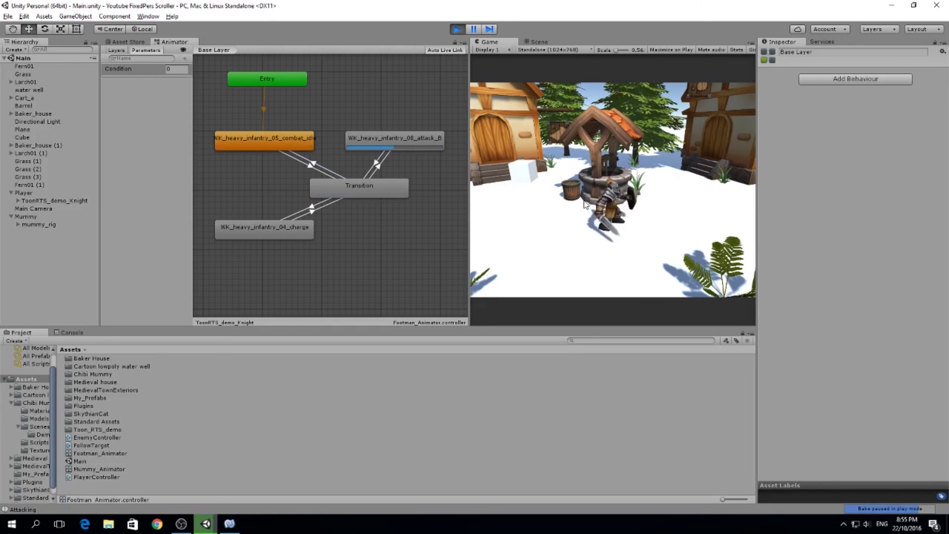
{"action": "left_click", "coordinate": [585, 205]}
{"action": "left_click", "coordinate": [585, 204]}
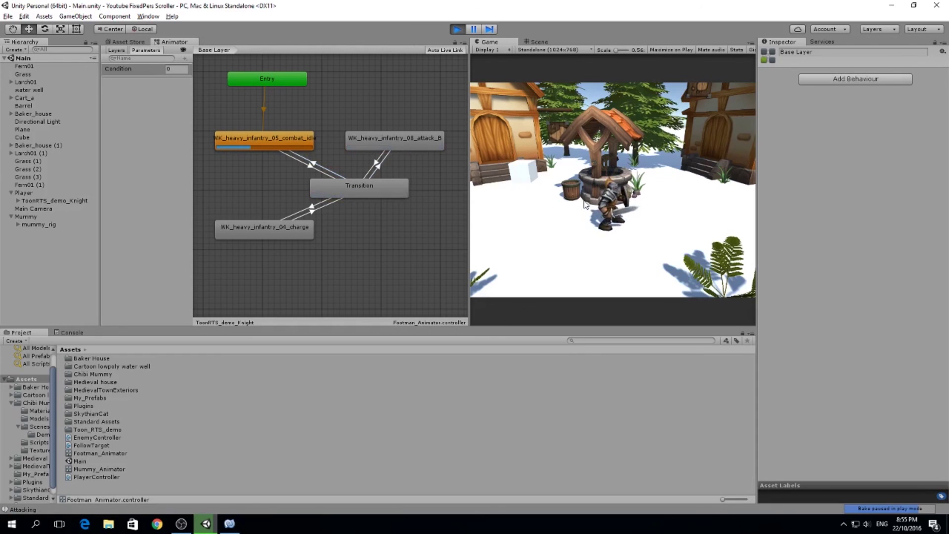
- Move the knight up to the mummy and try out Has Exit Time on takeDamage -> Transition in Mummy_Animator while the game runs
{"action": "key", "text": "d"}
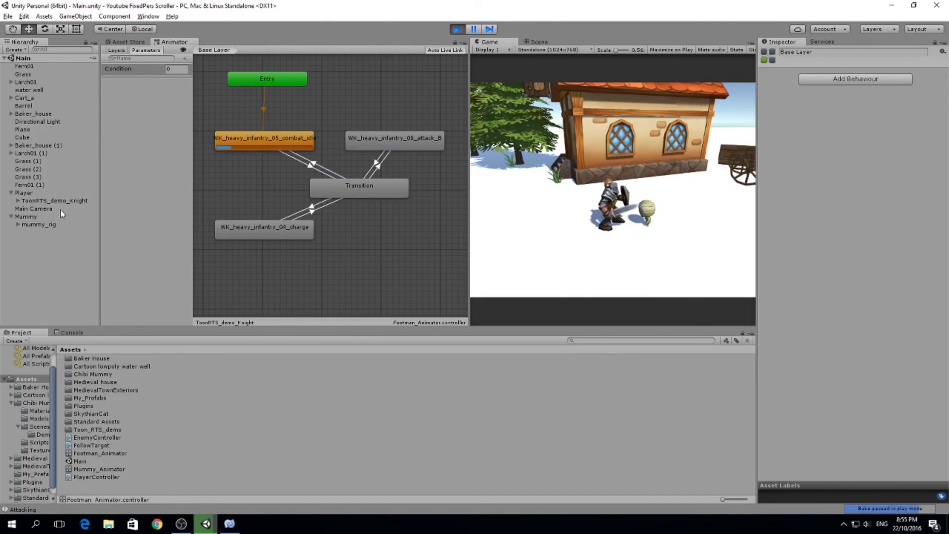
{"action": "left_click", "coordinate": [44, 224]}
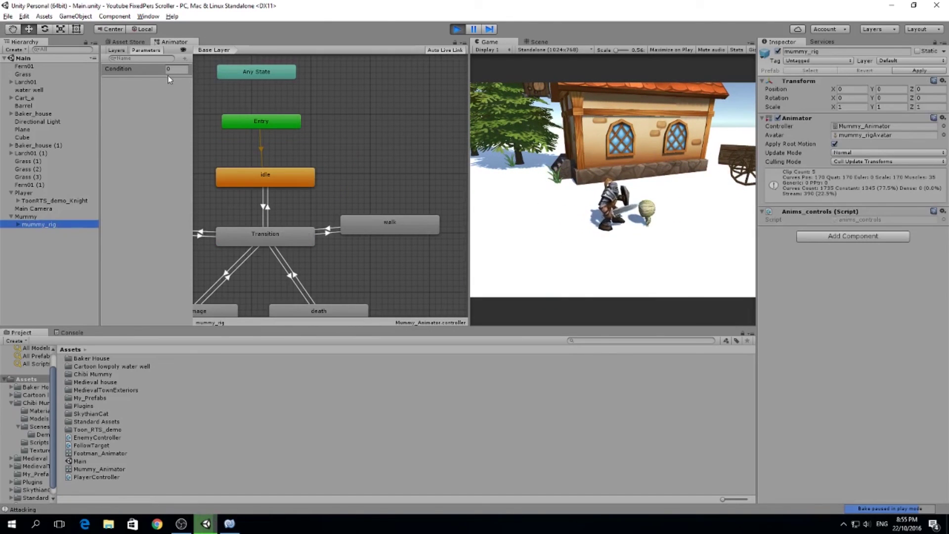
{"action": "middle_click_drag", "start_coordinate": [307, 180], "coordinate": [378, 137]}
{"action": "left_click", "coordinate": [279, 265]}
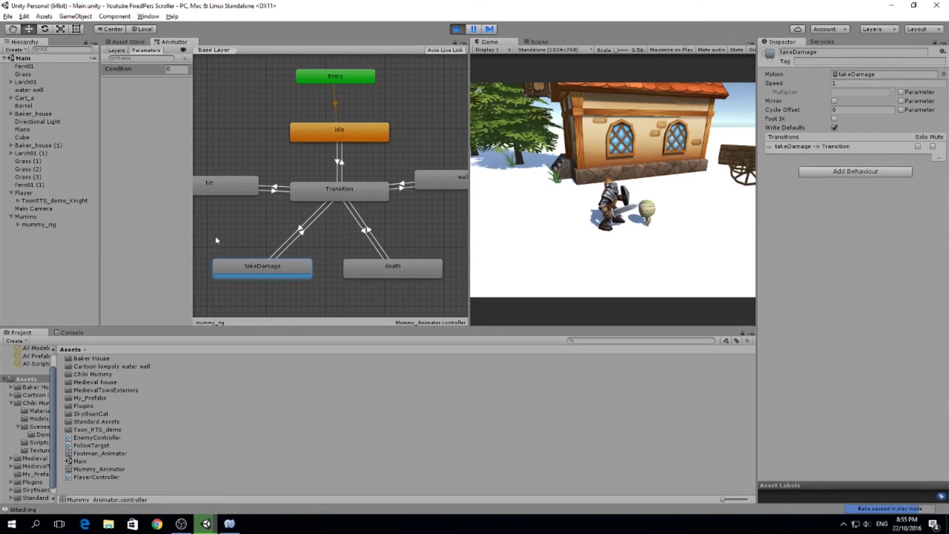
{"action": "left_click", "coordinate": [301, 232]}
{"action": "left_click", "coordinate": [835, 130]}
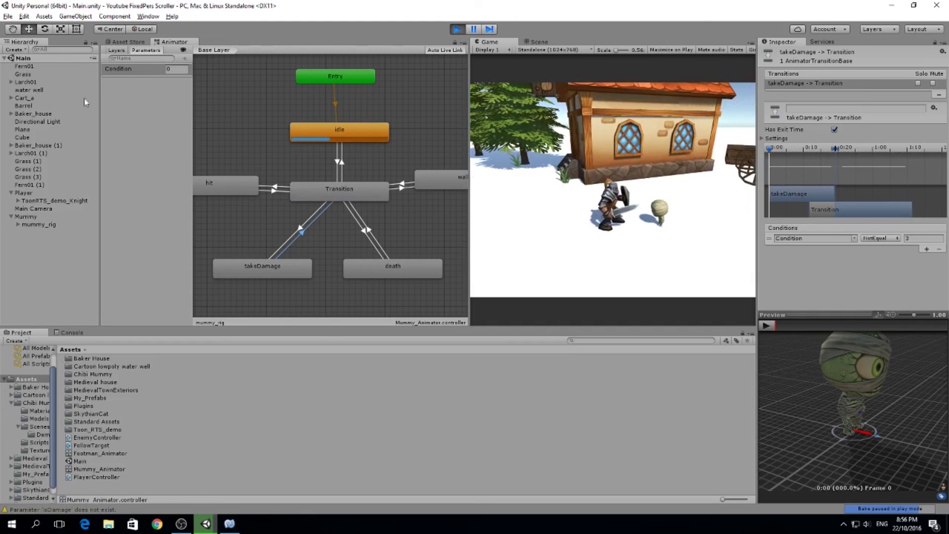
- Show the knight's Footman_Animator state graph in the running game
{"action": "left_click", "coordinate": [54, 201]}
{"action": "left_click", "coordinate": [361, 172]}
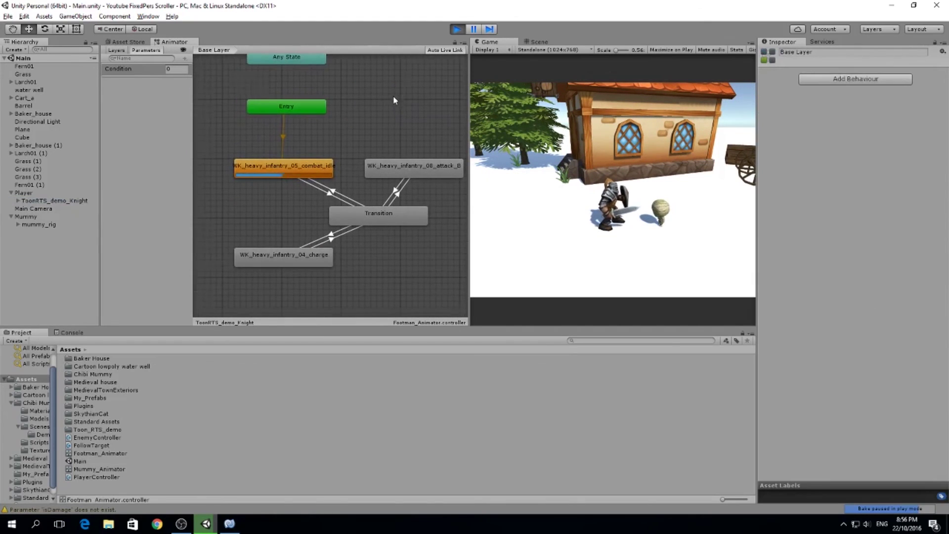